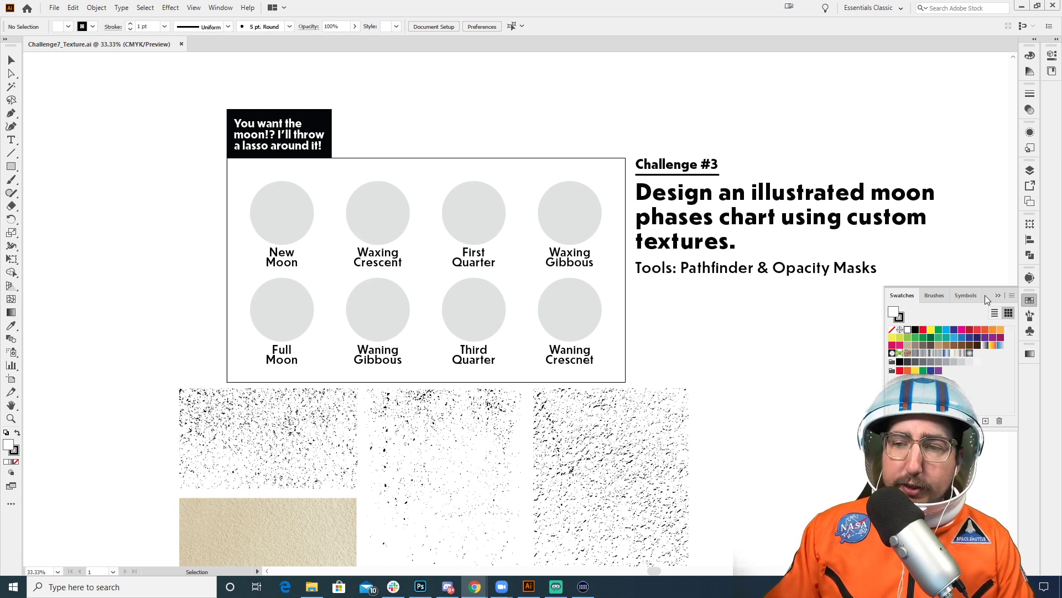
# Step: Draw a rectangle about 1921 × 1078 px exactly over the frame of the moon phases chart
pyautogui.click(998, 295)
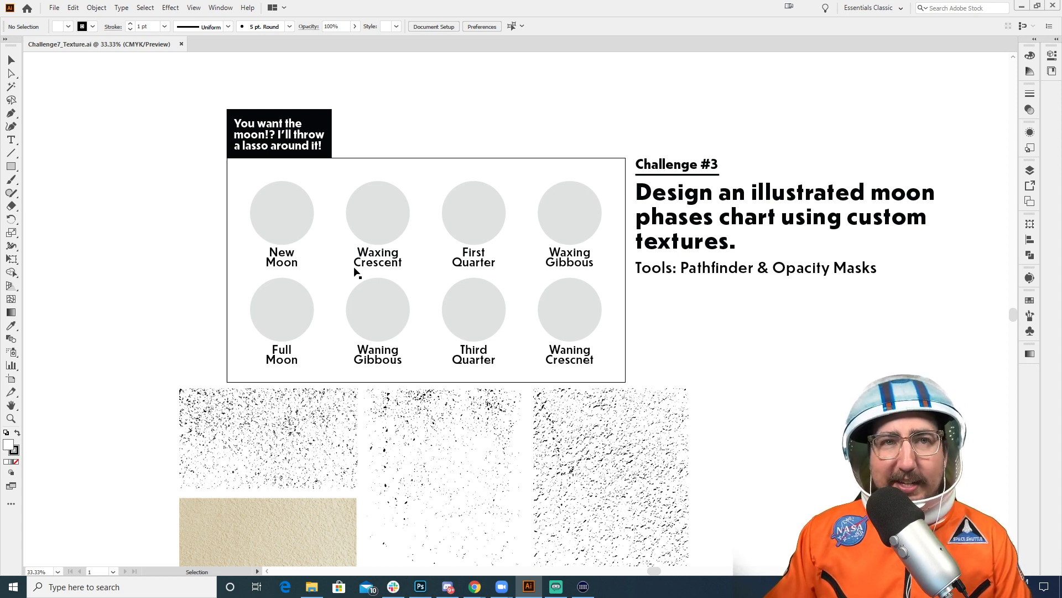
pyautogui.press('z')
pyautogui.click(468, 281)
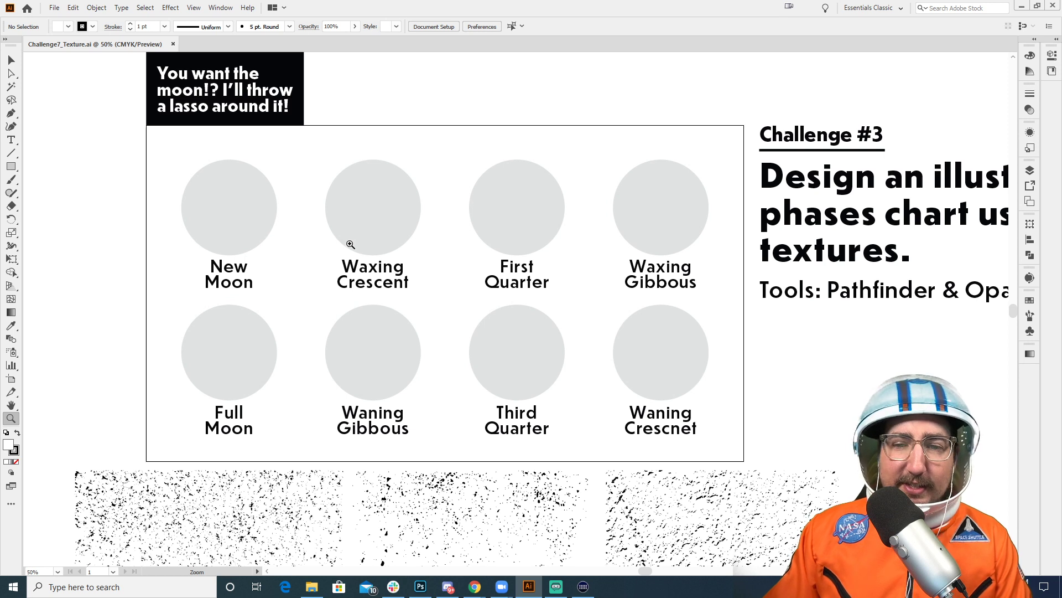
pyautogui.press('m')
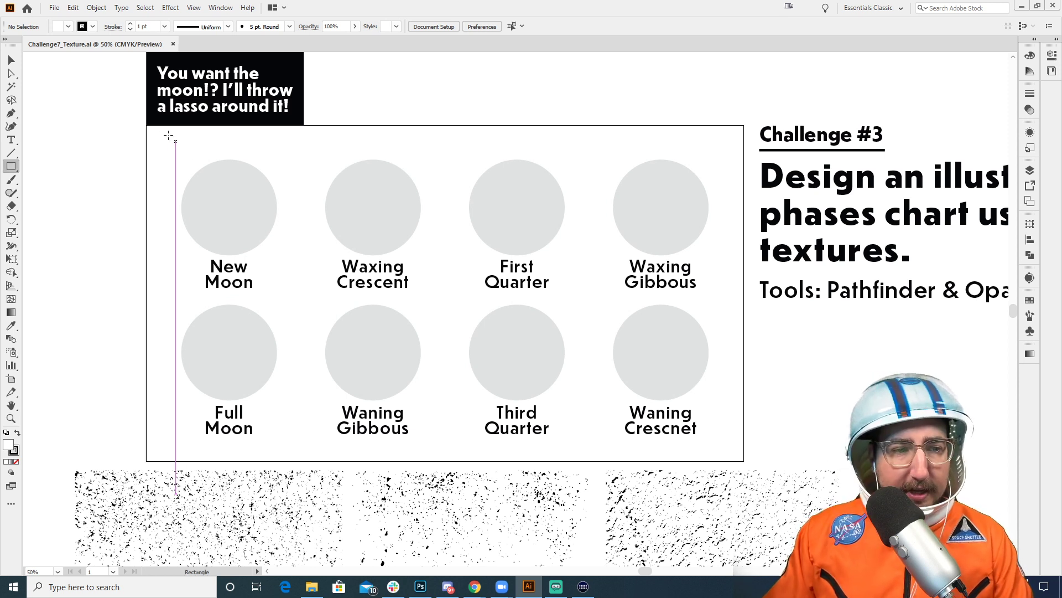
pyautogui.moveTo(146, 126); pyautogui.dragTo(744, 460)
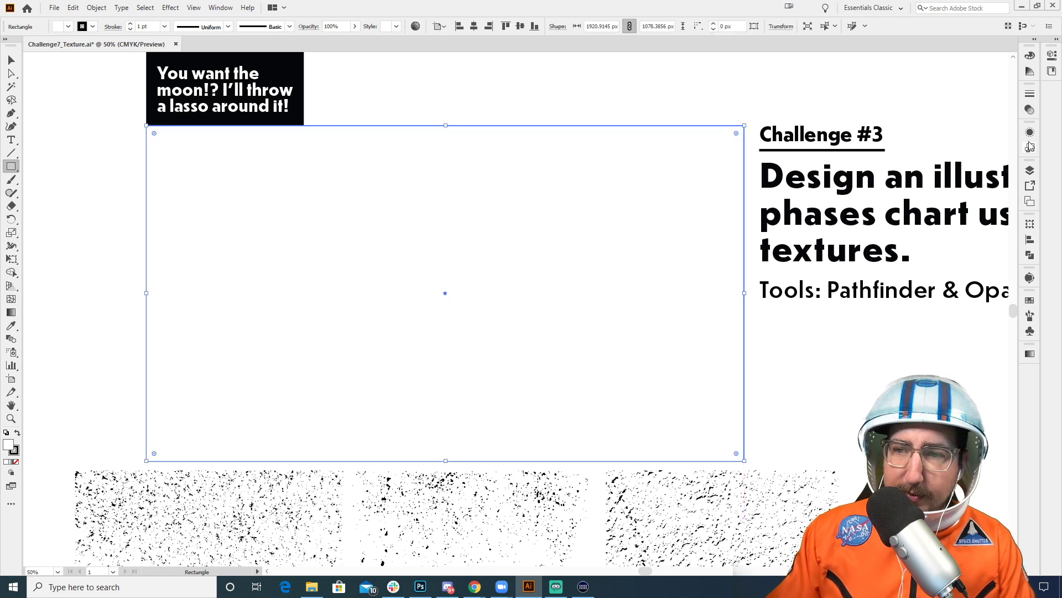
# Step: Fill the new rectangle with dark gray and send it behind the moon circles and labels
pyautogui.click(1032, 300)
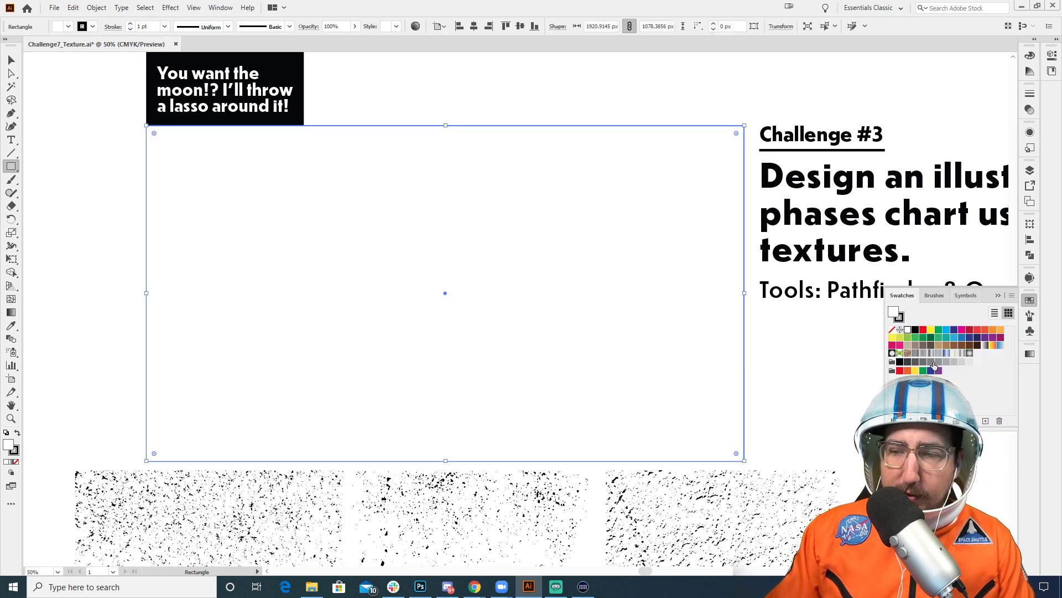
pyautogui.click(915, 363)
pyautogui.click(908, 363)
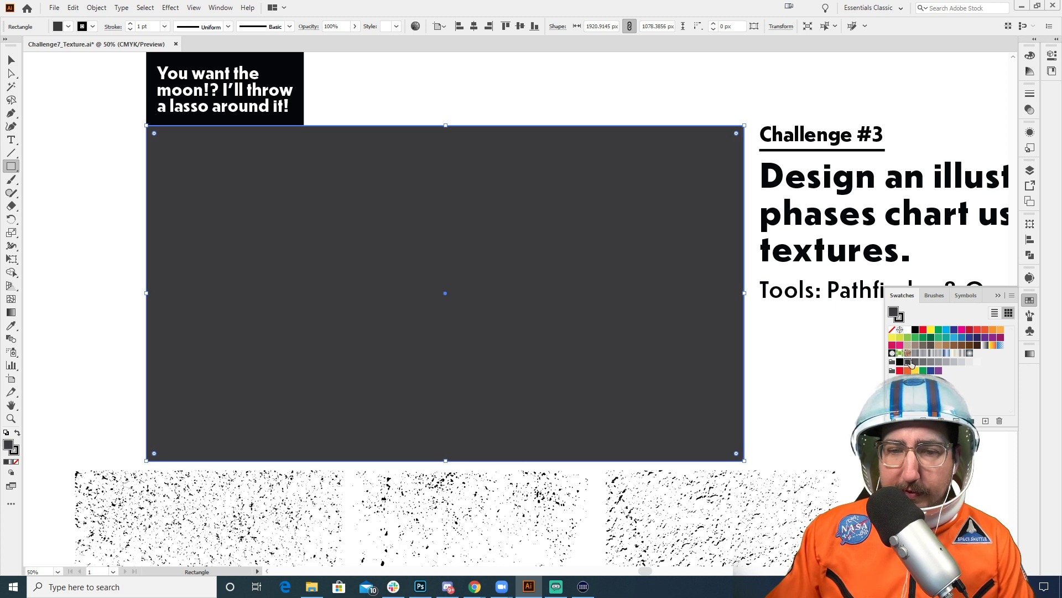
pyautogui.hotkey('ctrl', 'shift', '[')
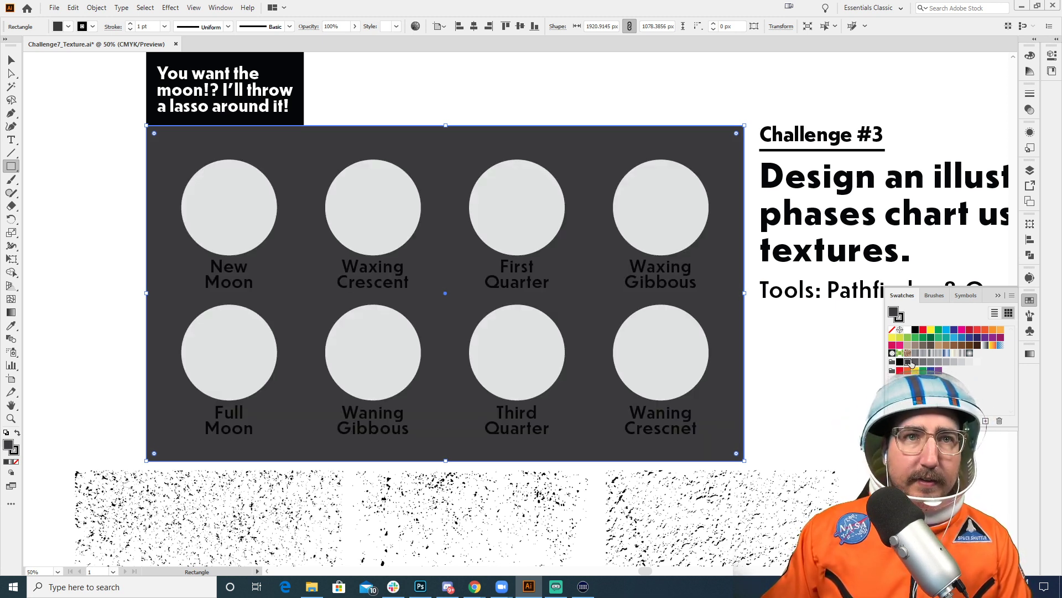
pyautogui.hotkey('ctrl', 'shift', 'a')
pyautogui.press('v')
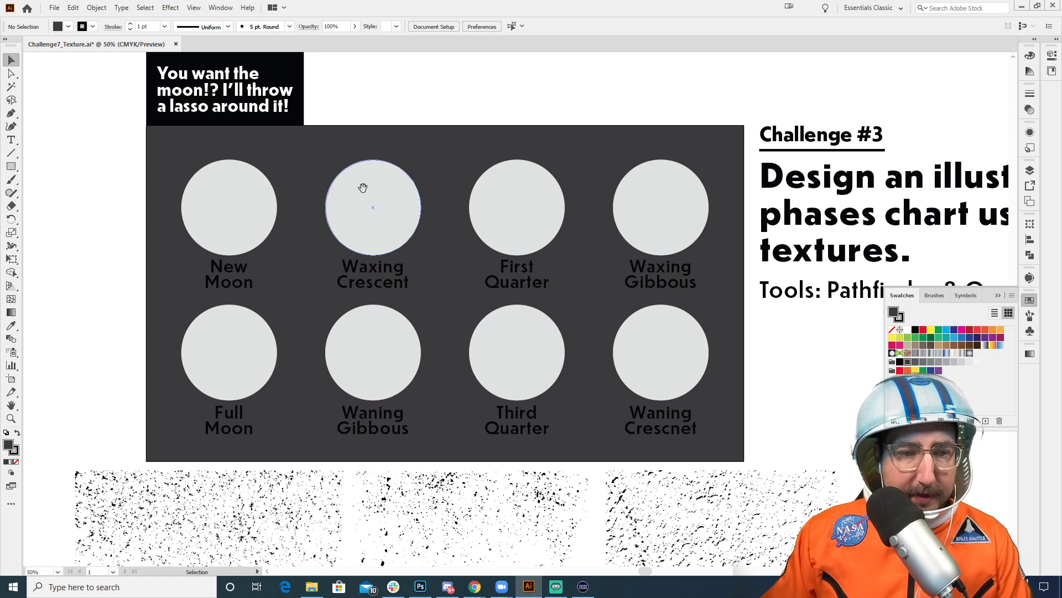
# Step: Place a copy of the middle speckle texture below the chart over the New Moon circle
pyautogui.moveTo(363, 188); pyautogui.dragTo(396, 178)
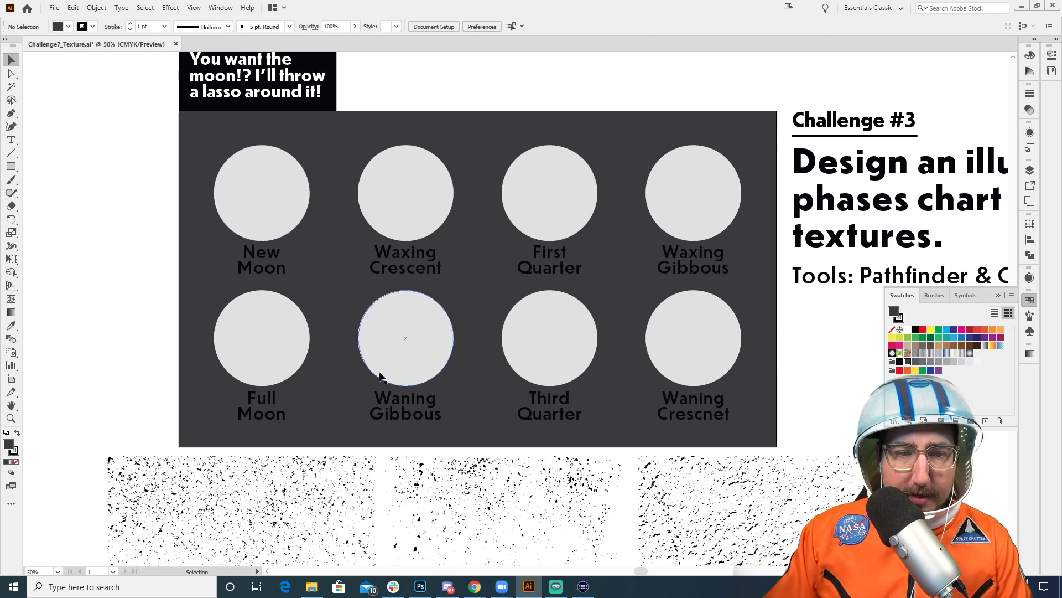
pyautogui.scroll(-5, 376, 313)
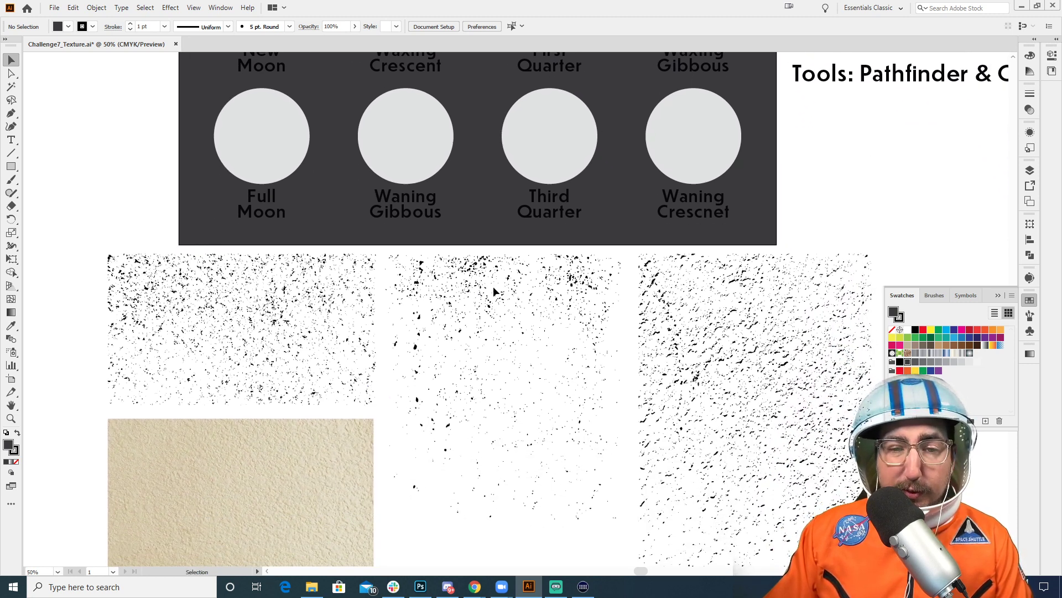
pyautogui.moveTo(488, 285); pyautogui.dragTo(551, 449)
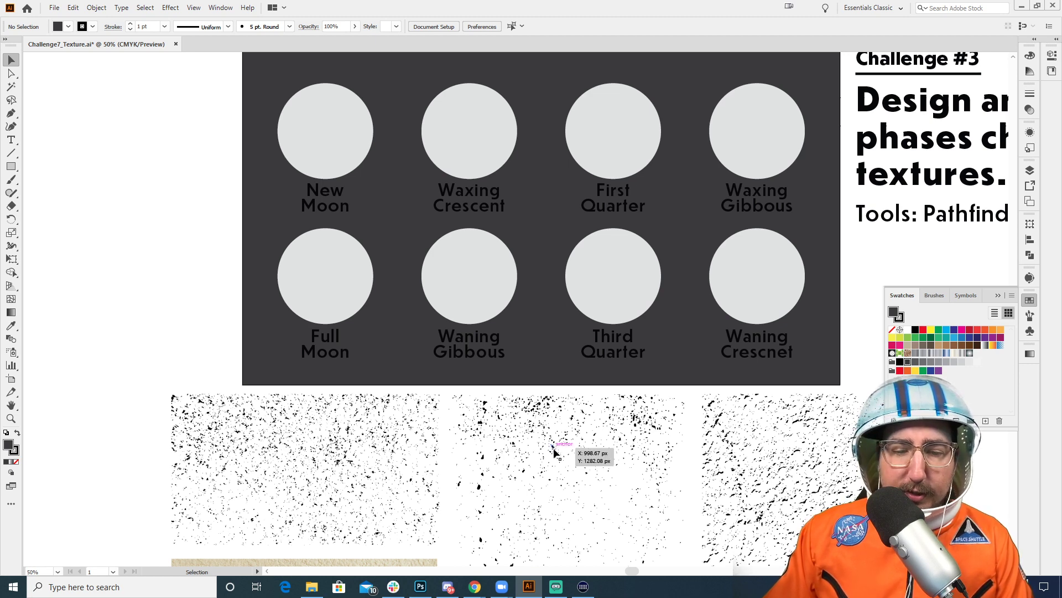
pyautogui.moveTo(553, 449); pyautogui.dragTo(321, 111)
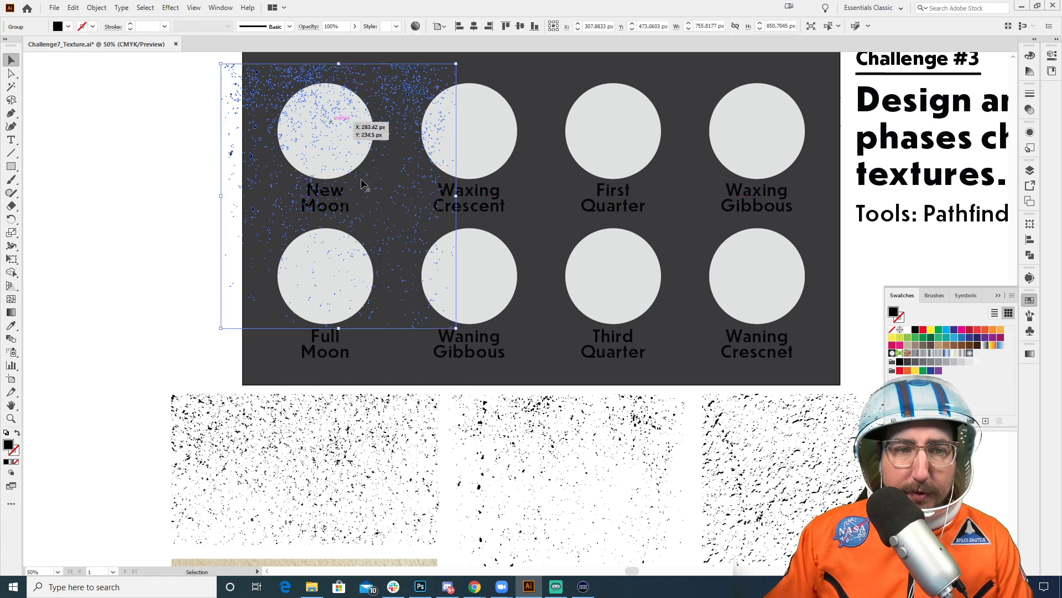
pyautogui.click(169, 133)
pyautogui.press('z')
pyautogui.click(418, 149)
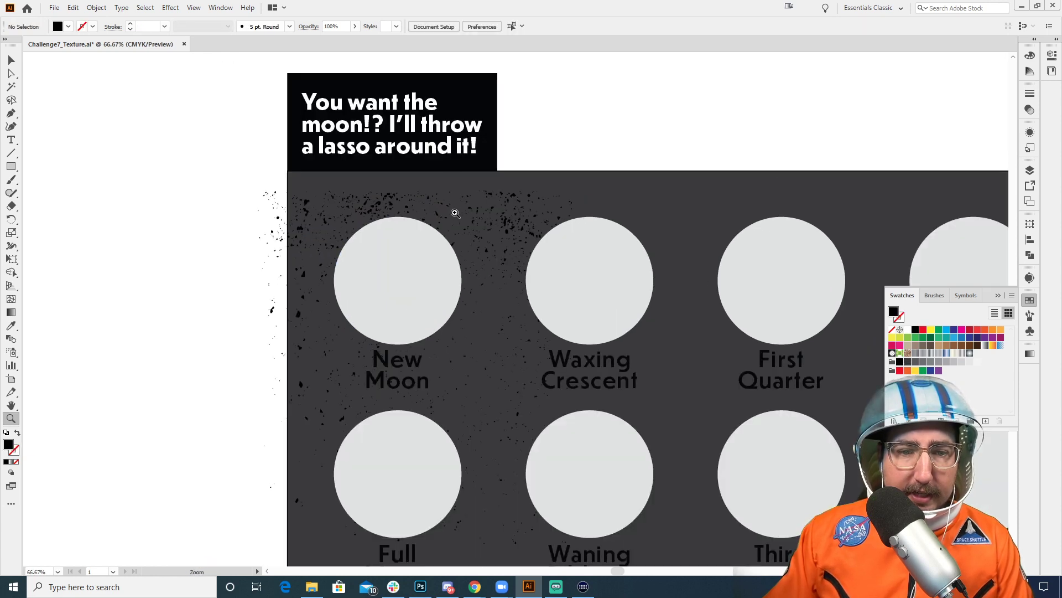
pyautogui.click(456, 215)
pyautogui.press('v')
pyautogui.click(479, 288)
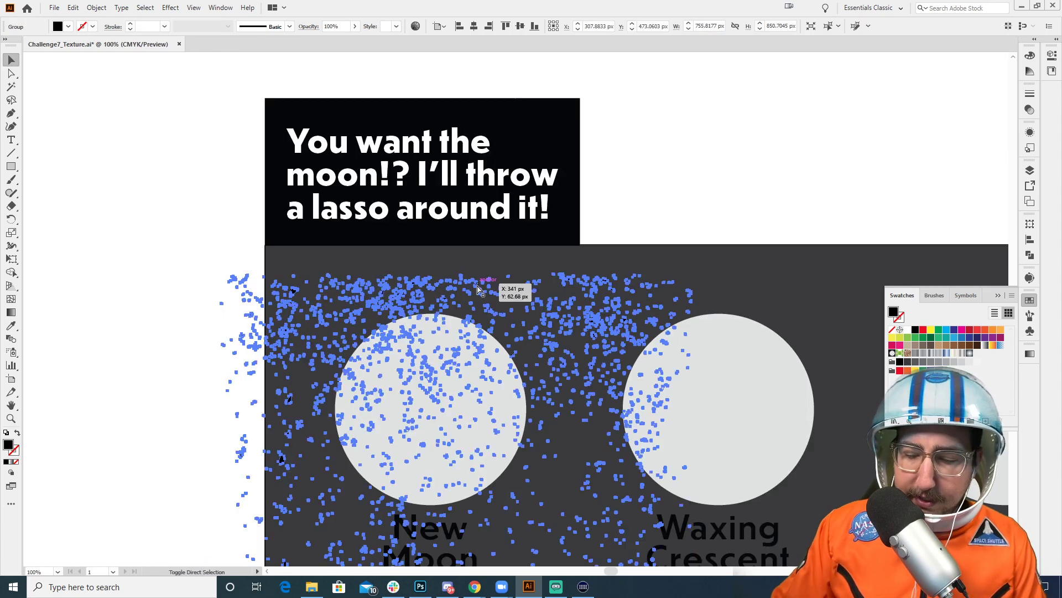
pyautogui.click(101, 149)
# Step: Duplicate the New Moon circle in place so the copy sits on top of the speckle texture
pyautogui.moveTo(246, 244); pyautogui.dragTo(182, 161)
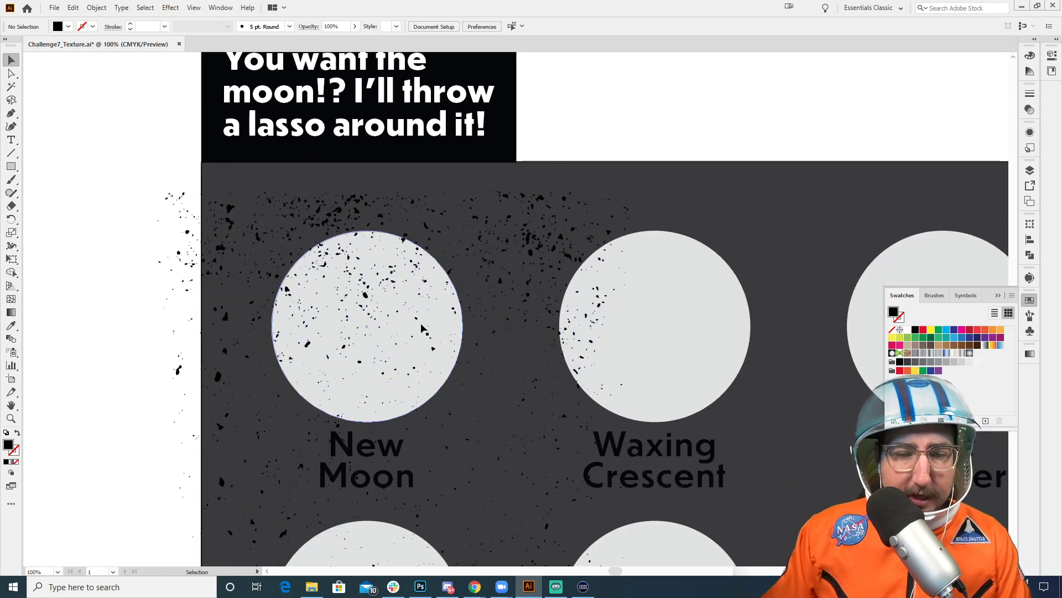
pyautogui.press('z')
pyautogui.click(432, 329)
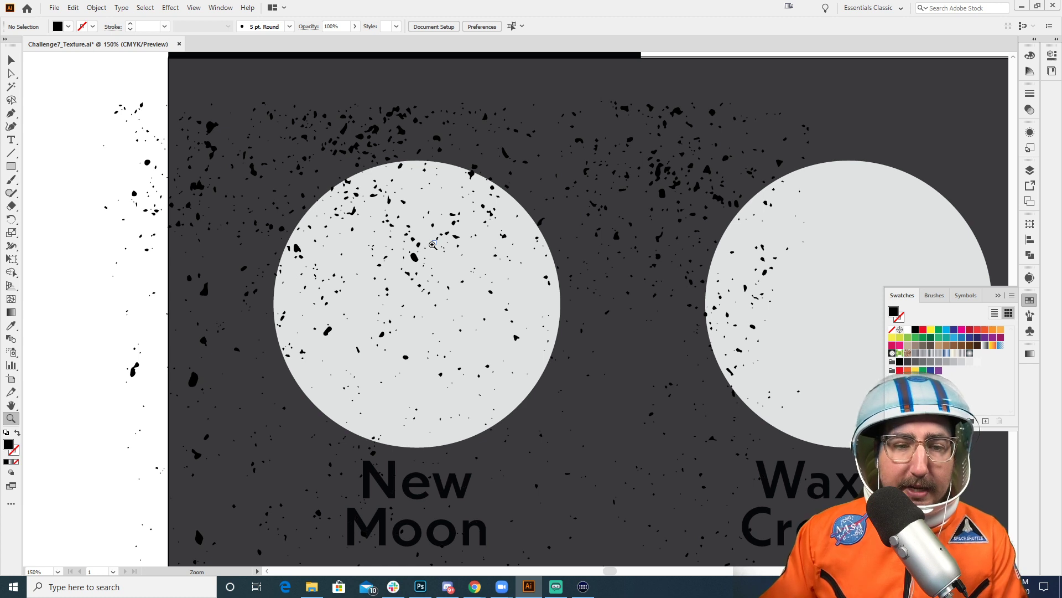
pyautogui.press('v')
pyautogui.click(446, 182)
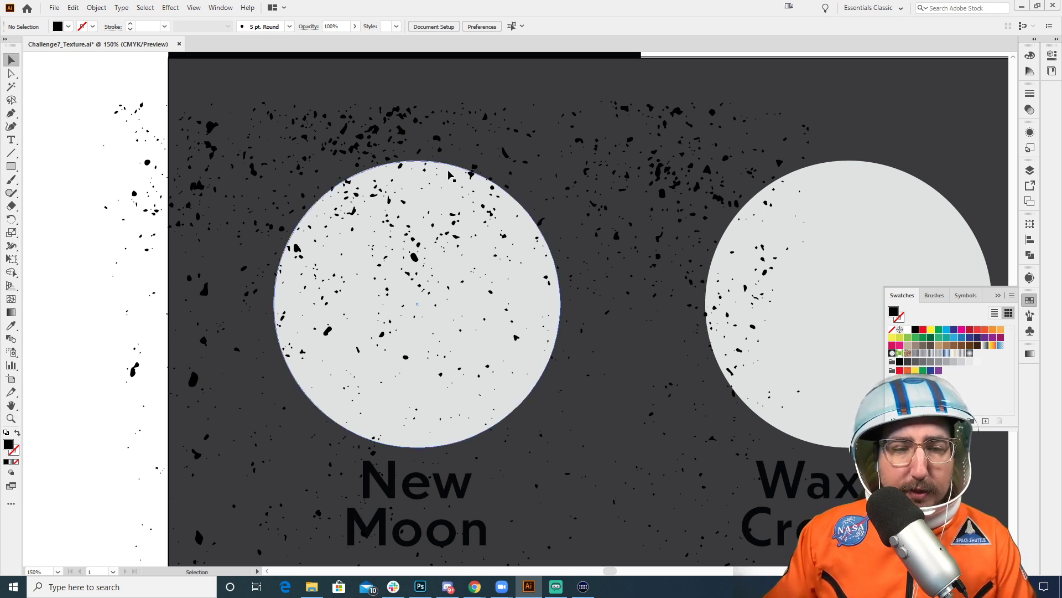
pyautogui.click(454, 174)
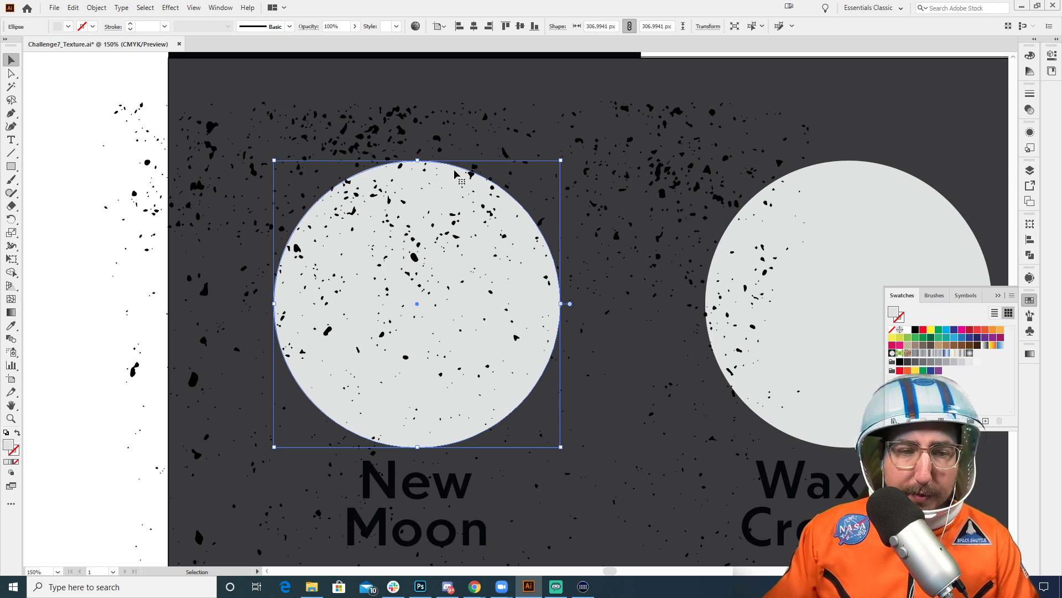
pyautogui.press('a')
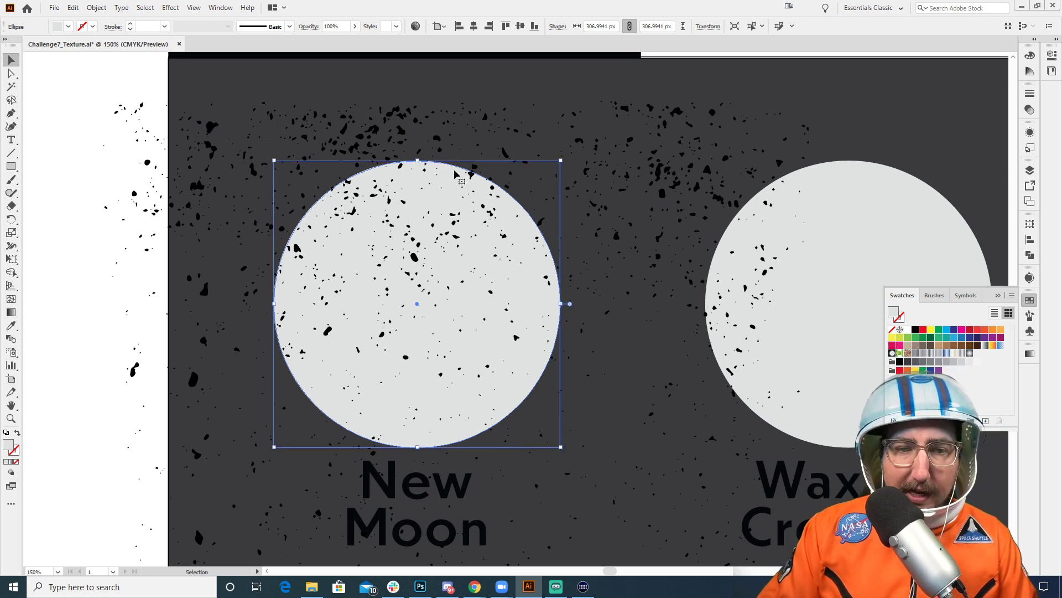
pyautogui.press('ctrl')
pyautogui.hotkey('ctrl', 'alt')
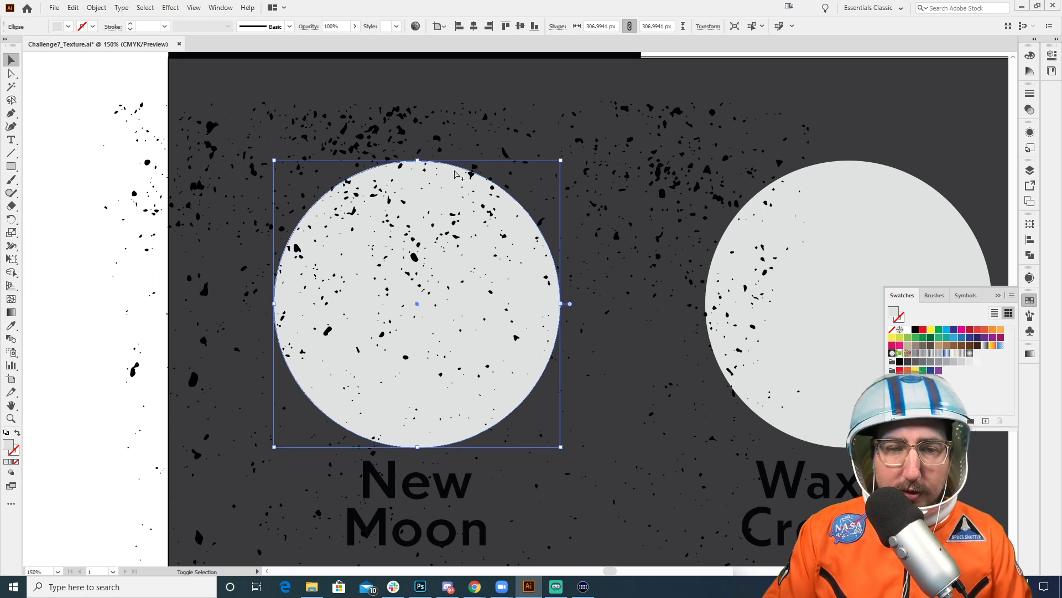
pyautogui.hotkey('ctrl', 'shift', ']')
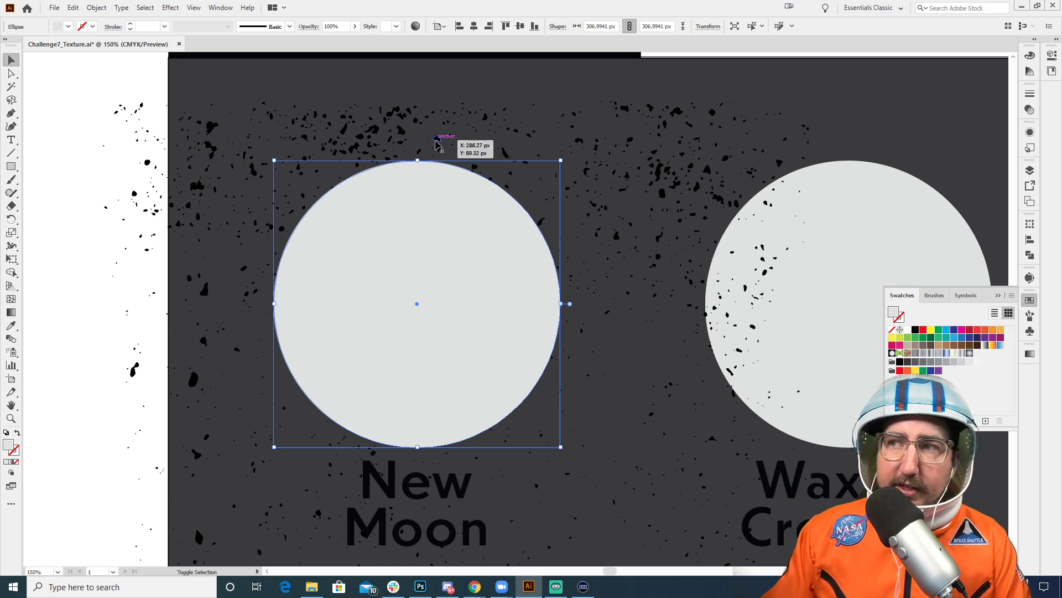
# Step: Clip the speckle texture to the New Moon shape with a clipping mask made from the top circle
pyautogui.keyDown('shift'); pyautogui.click(437, 143); pyautogui.keyUp('shift')
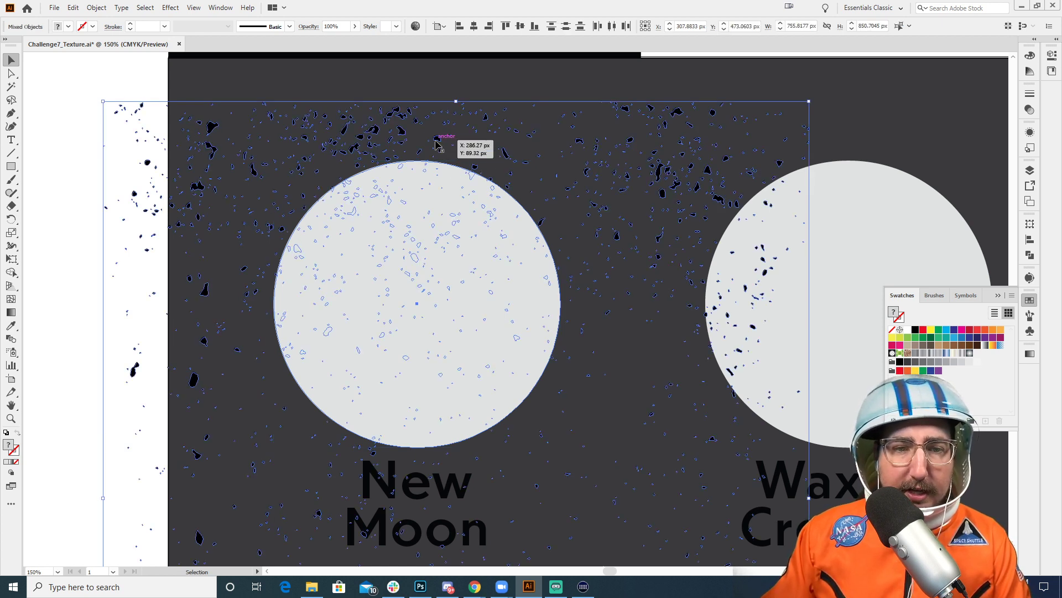
pyautogui.rightClick(437, 144)
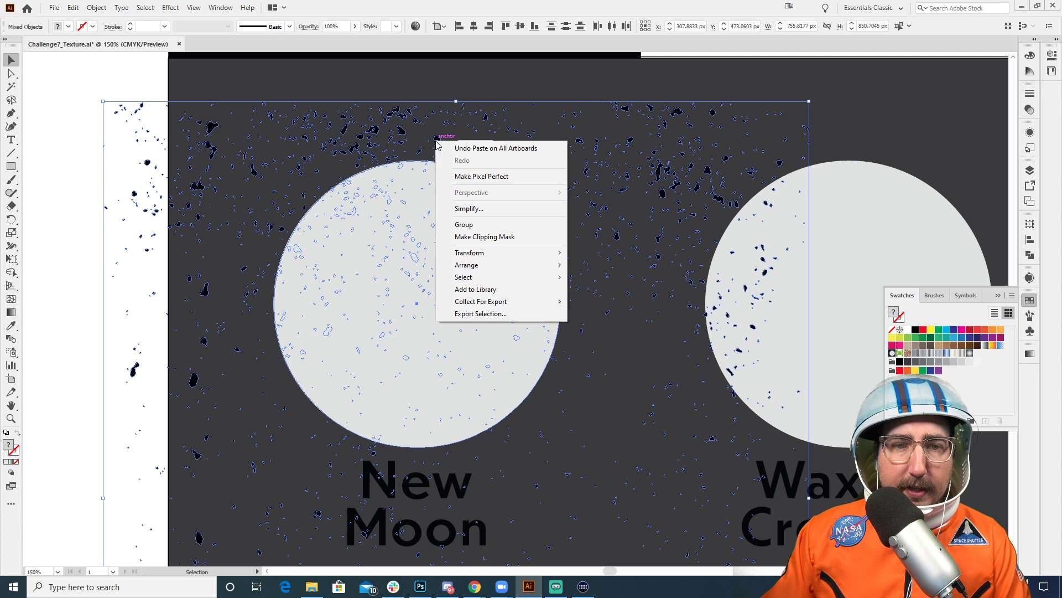
pyautogui.click(485, 238)
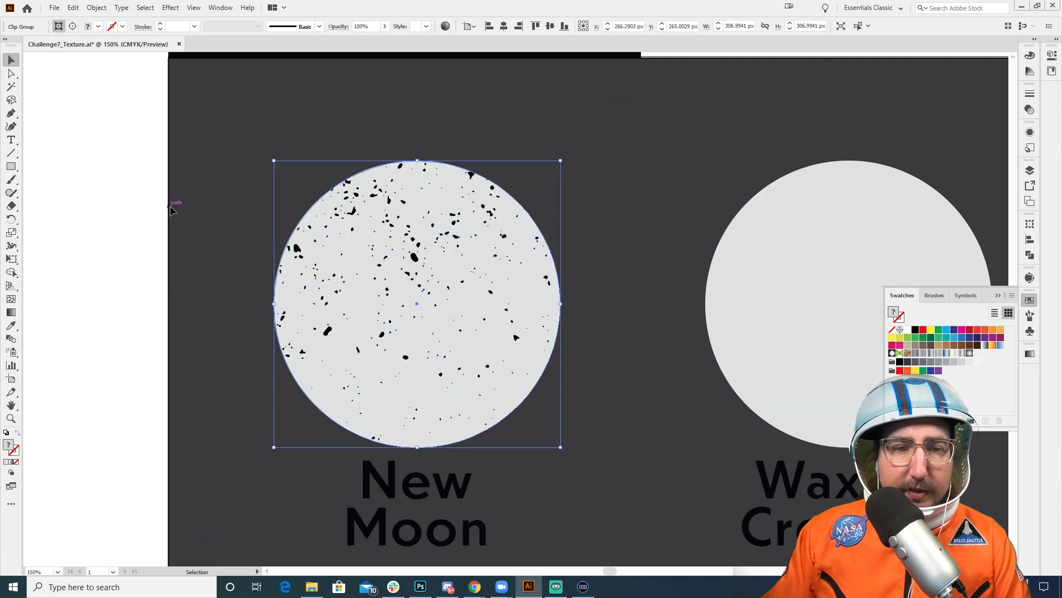
pyautogui.click(99, 238)
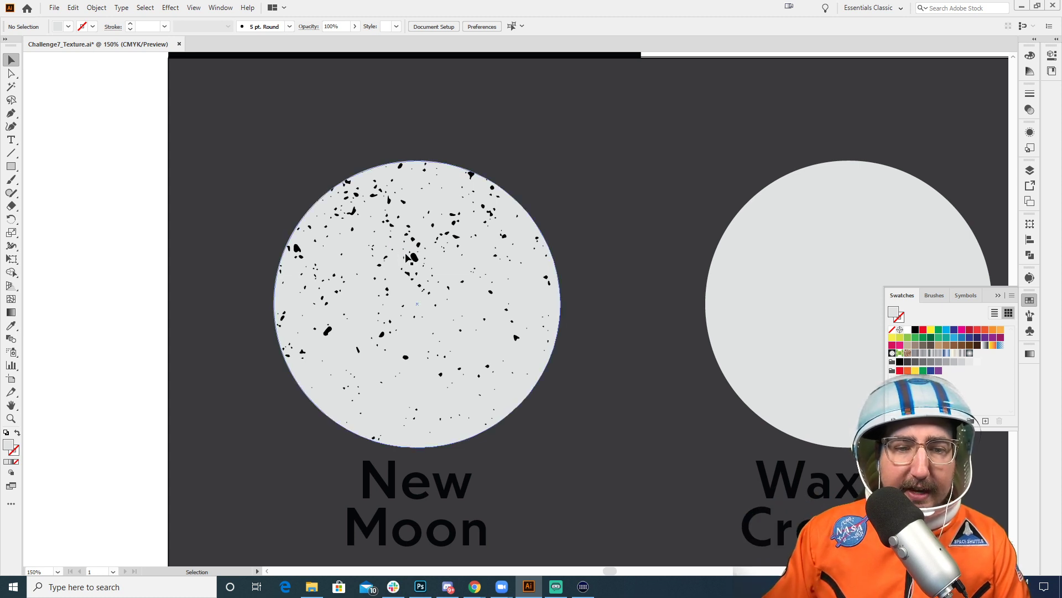
# Step: Recolor the speckles inside the New Moon clip group to medium gray
pyautogui.doubleClick(415, 258)
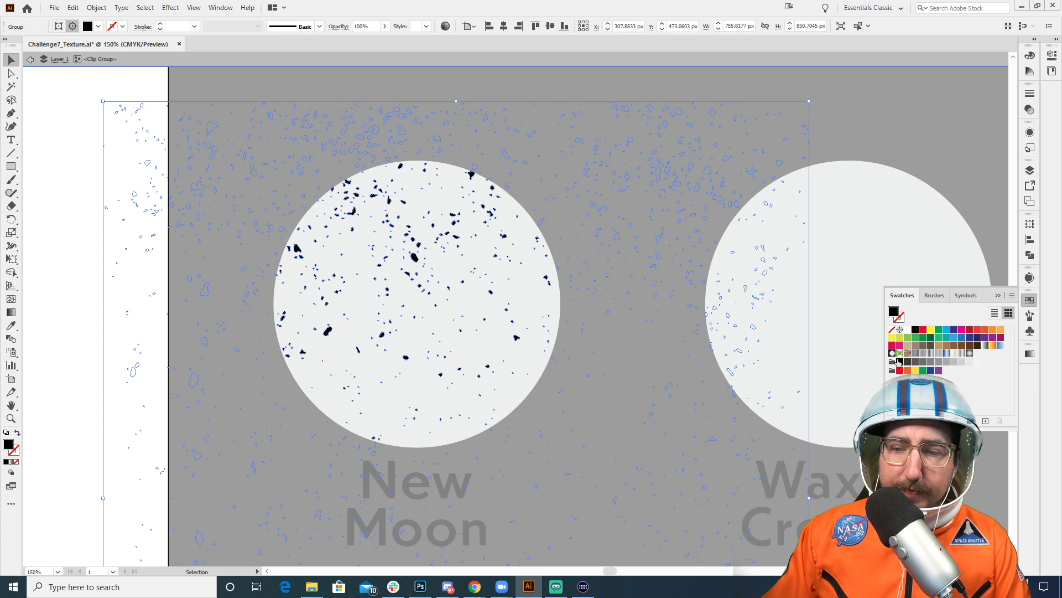
pyautogui.click(930, 362)
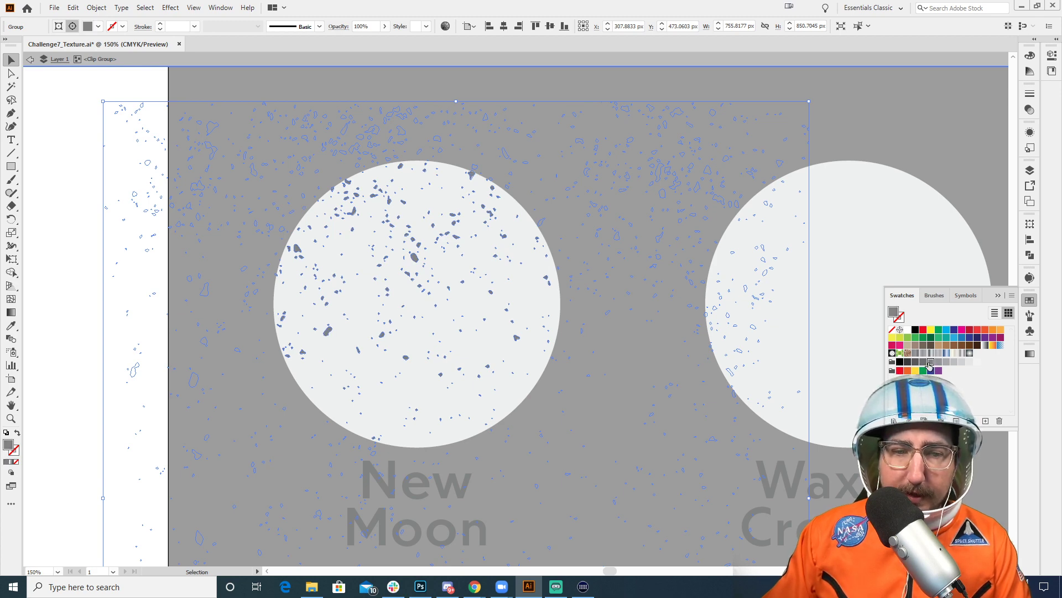
pyautogui.doubleClick(65, 132)
# Step: Set the blending mode of the New Moon texture clip group to Multiply
pyautogui.click(414, 257)
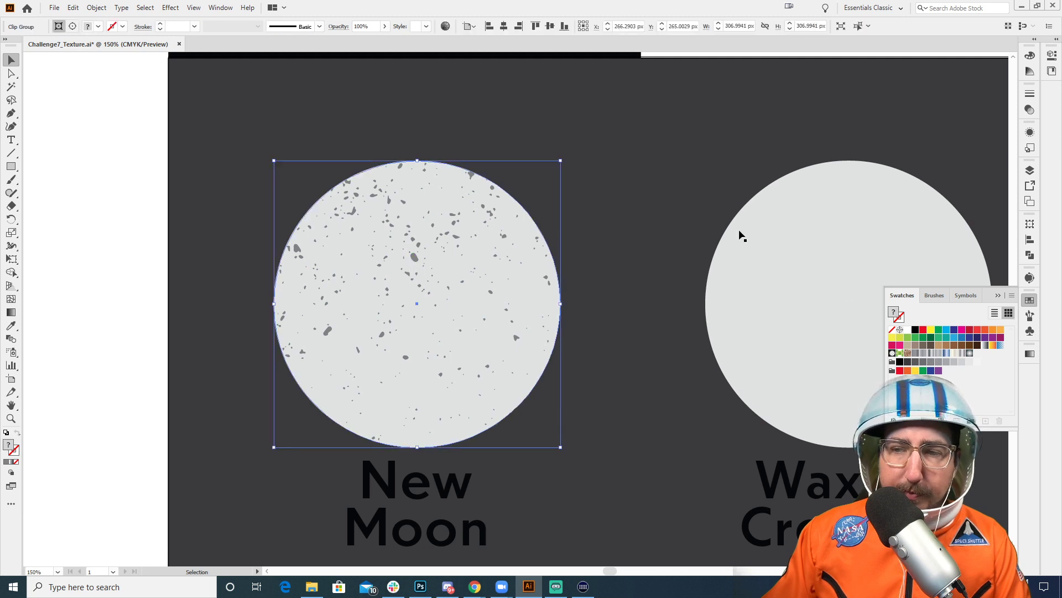
pyautogui.click(1030, 110)
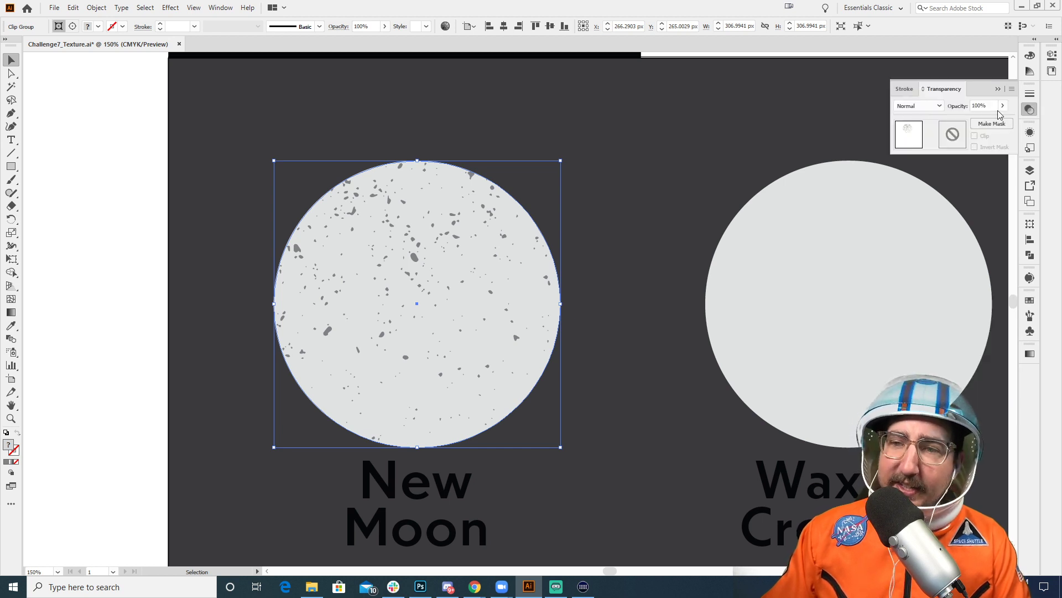
pyautogui.click(903, 105)
pyautogui.click(927, 144)
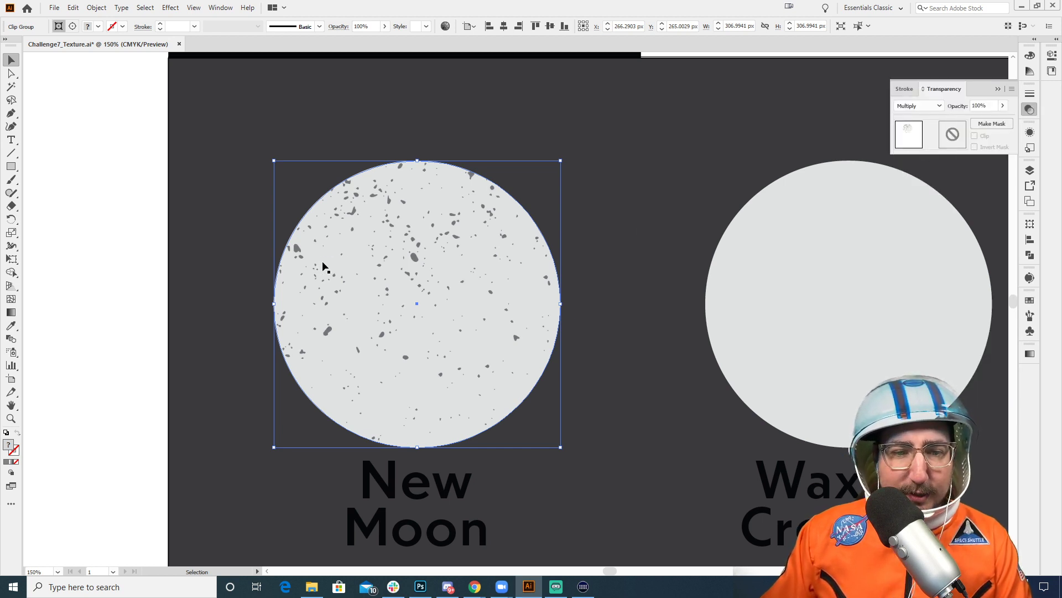
pyautogui.click(138, 257)
# Step: Fill the base New Moon circle beneath the texture with the same dark gray as the background
pyautogui.press('z')
pyautogui.keyDown('alt'); pyautogui.click(470, 305); pyautogui.keyUp('alt')
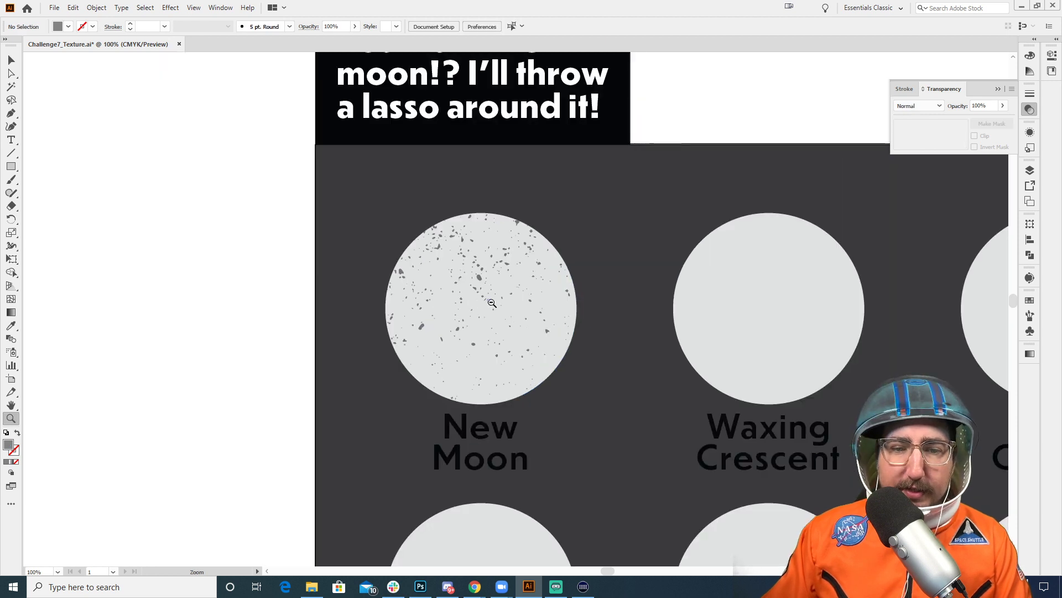
pyautogui.keyDown('alt'); pyautogui.click(489, 302); pyautogui.keyUp('alt')
pyautogui.moveTo(538, 336); pyautogui.dragTo(402, 299)
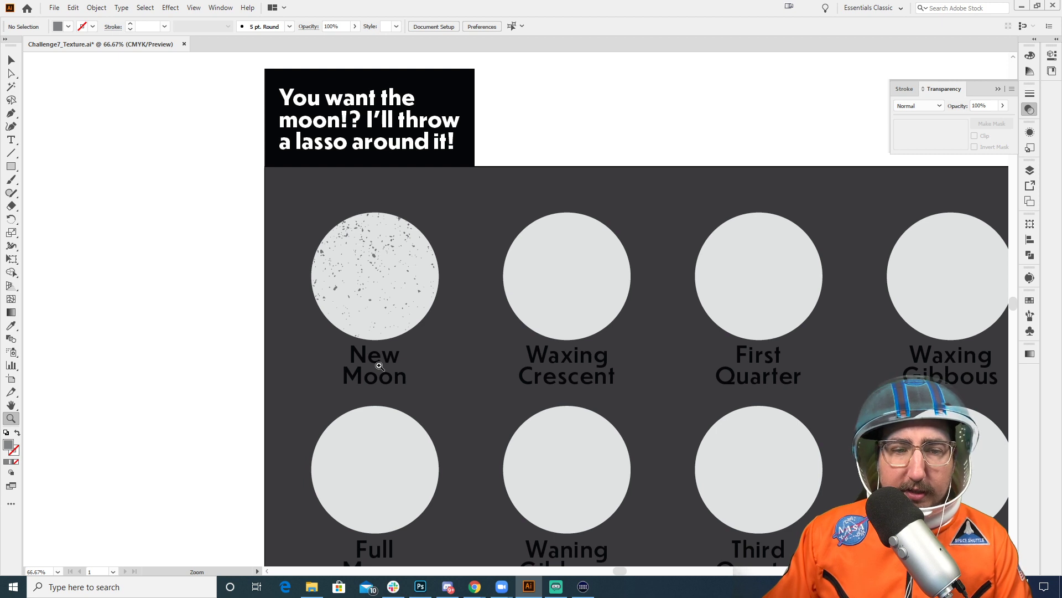
pyautogui.moveTo(500, 341); pyautogui.dragTo(455, 310)
pyautogui.click(379, 268)
pyautogui.click(351, 282)
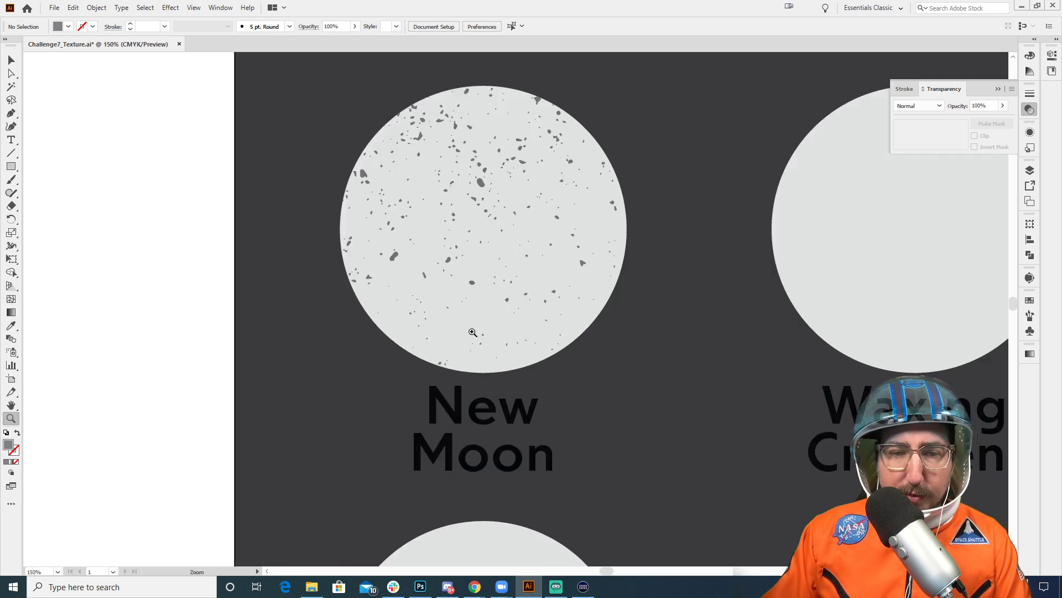
pyautogui.press('a')
pyautogui.click(426, 231)
pyautogui.keyDown('shift'); pyautogui.click(937, 177); pyautogui.keyUp('shift')
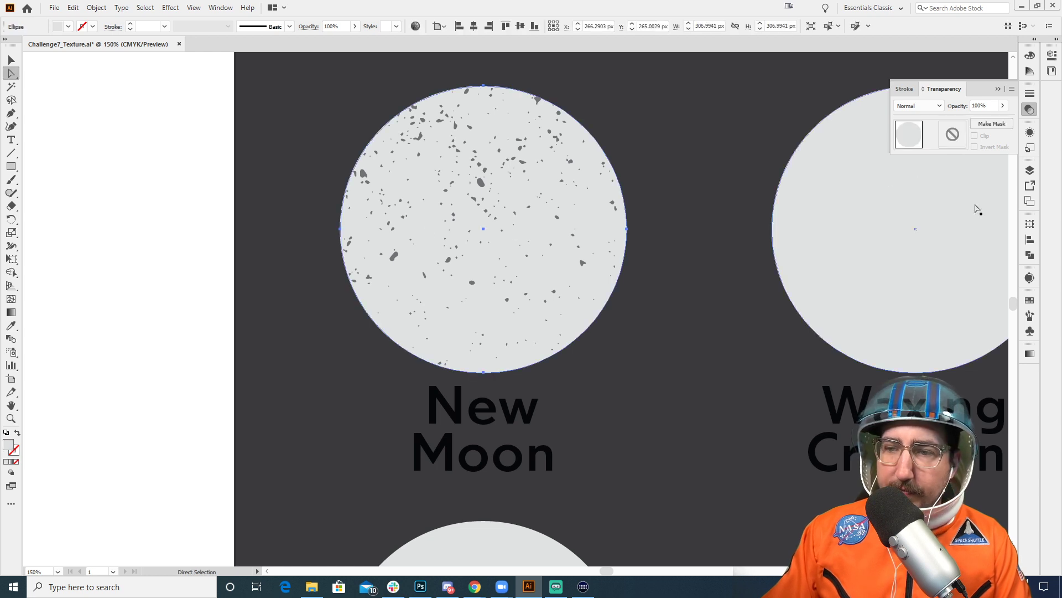
pyautogui.click(1029, 300)
pyautogui.click(908, 362)
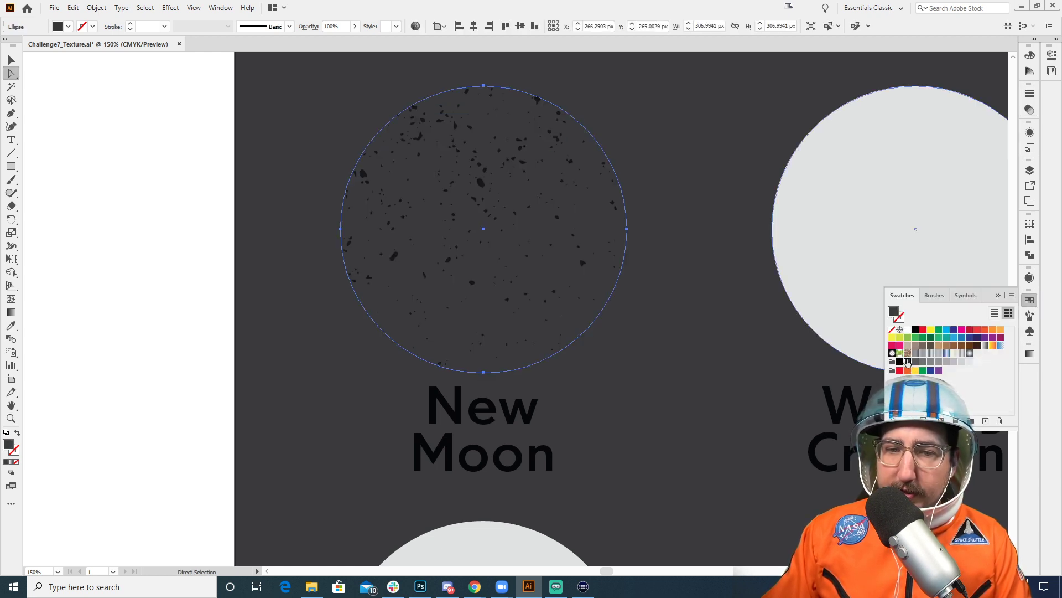
# Step: Lighten the base New Moon circle's fill to a mid-gray swatch so it stands out from the background
pyautogui.click(916, 363)
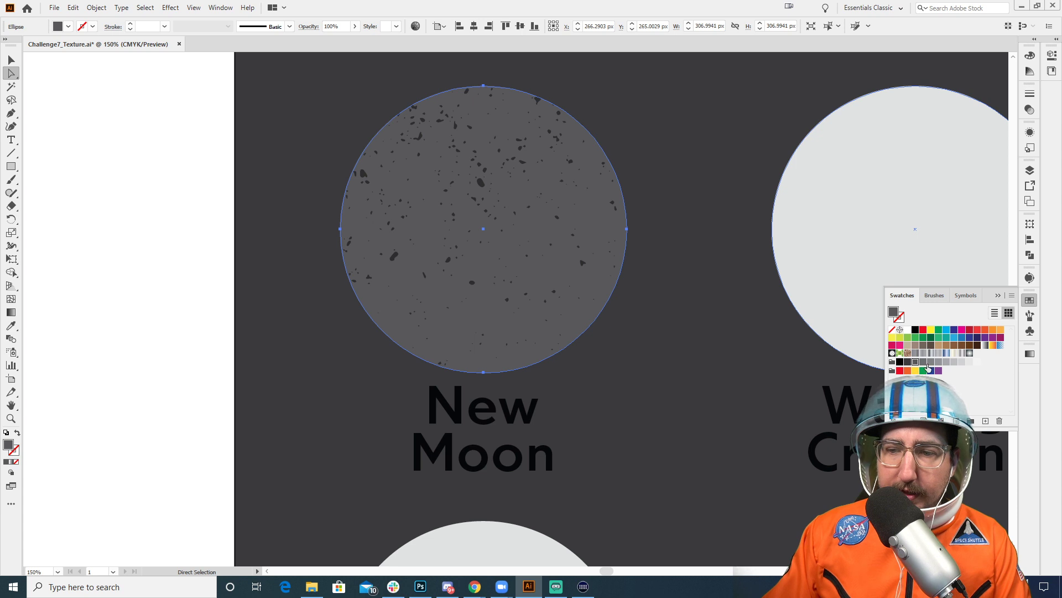
pyautogui.click(924, 363)
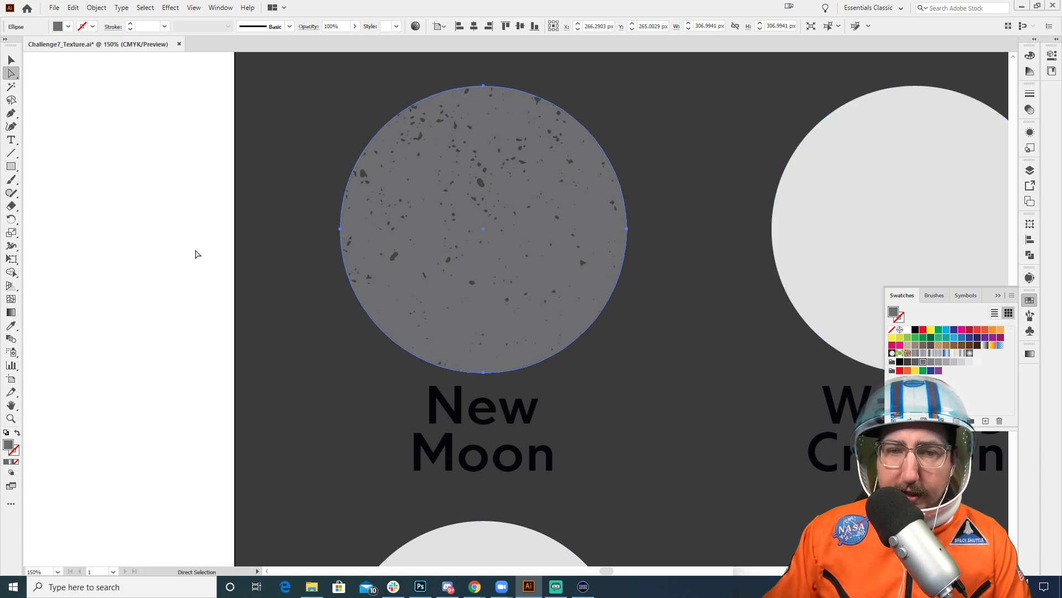
pyautogui.click(246, 247)
# Step: Place an overlapping circle slightly to the left of the Waxing Crescent moon, offset to define the crescent
pyautogui.press('z')
pyautogui.moveTo(619, 302); pyautogui.dragTo(432, 277)
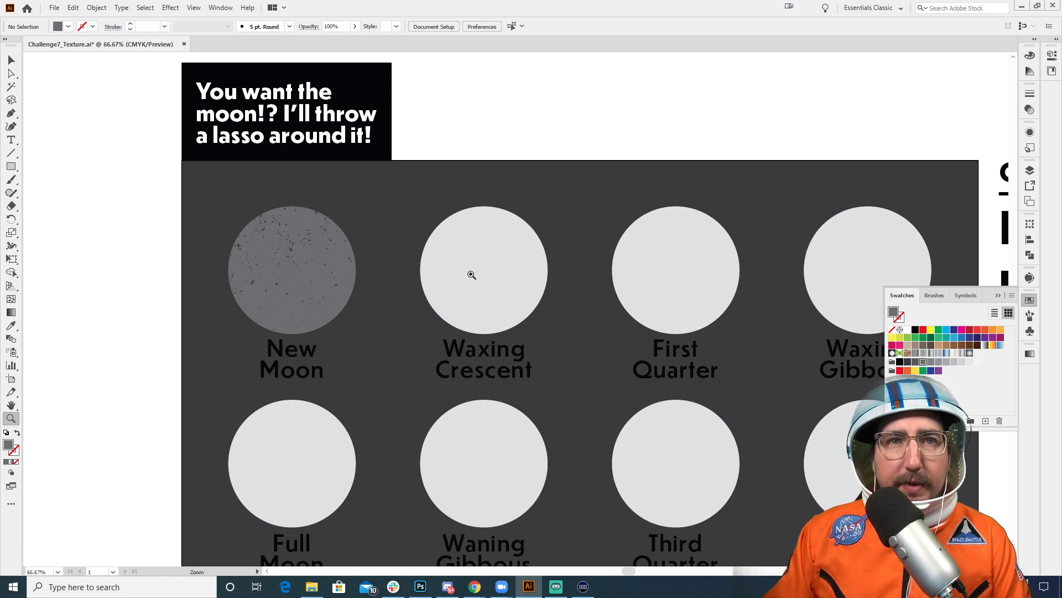
pyautogui.click(524, 272)
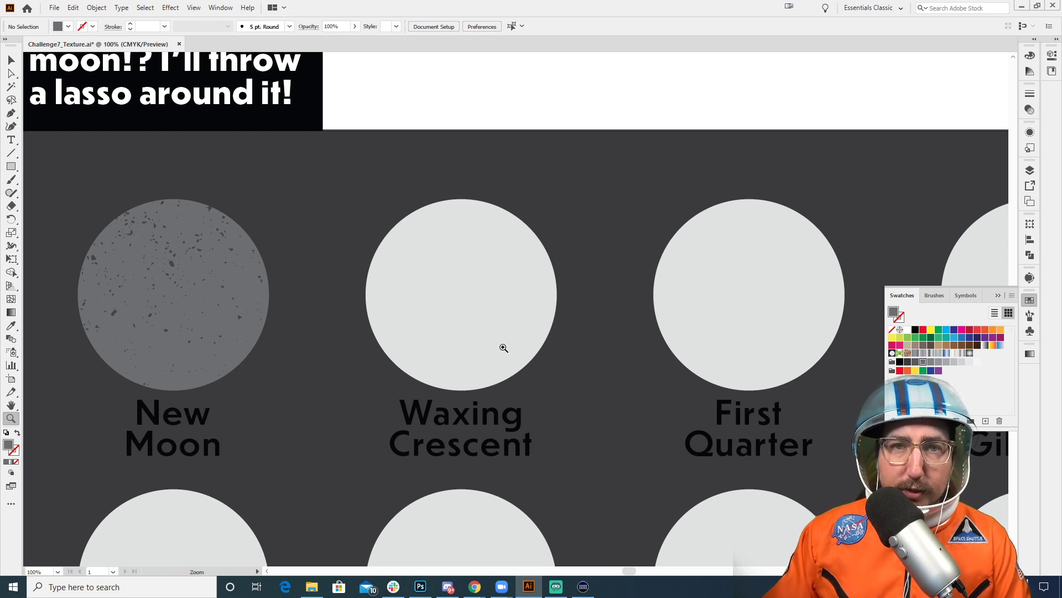
pyautogui.press('v')
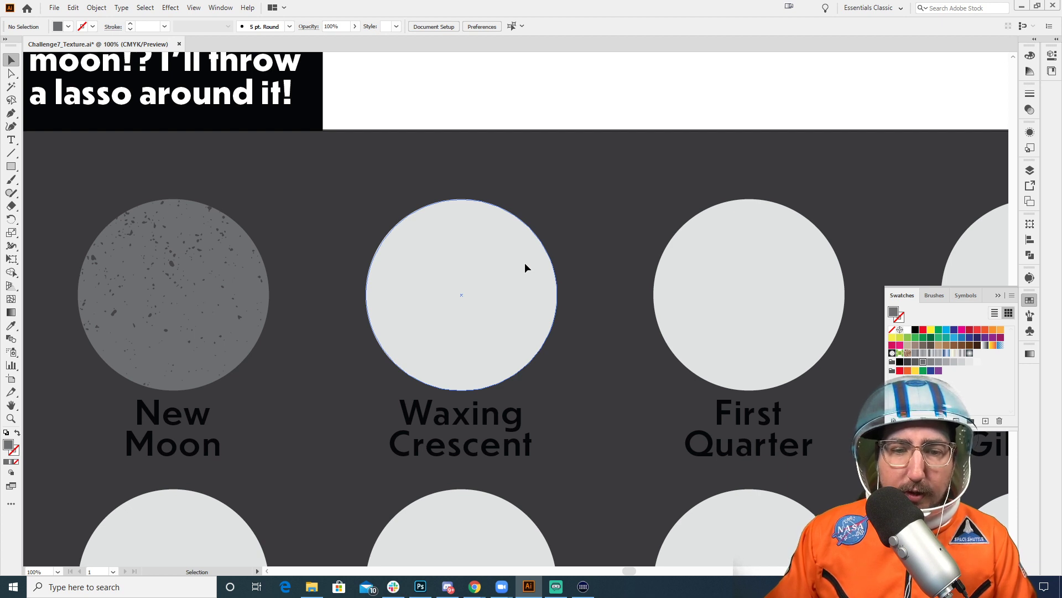
pyautogui.moveTo(525, 264); pyautogui.dragTo(495, 271)
pyautogui.moveTo(494, 271); pyautogui.dragTo(495, 267)
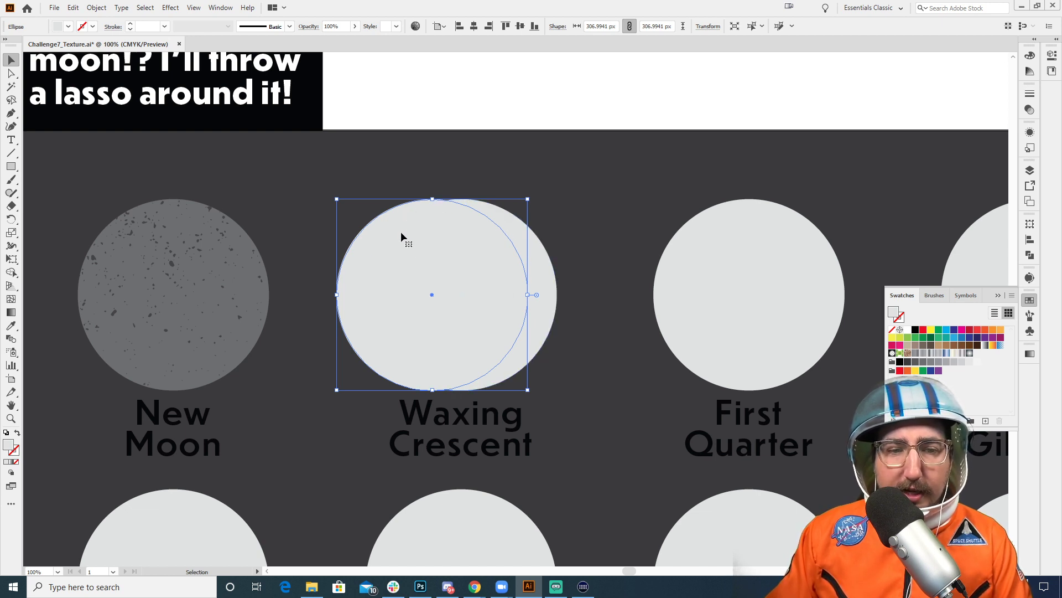
# Step: Show the Pathfinder options and fill the offset front circle of the Waxing Crescent with red
pyautogui.click(543, 261)
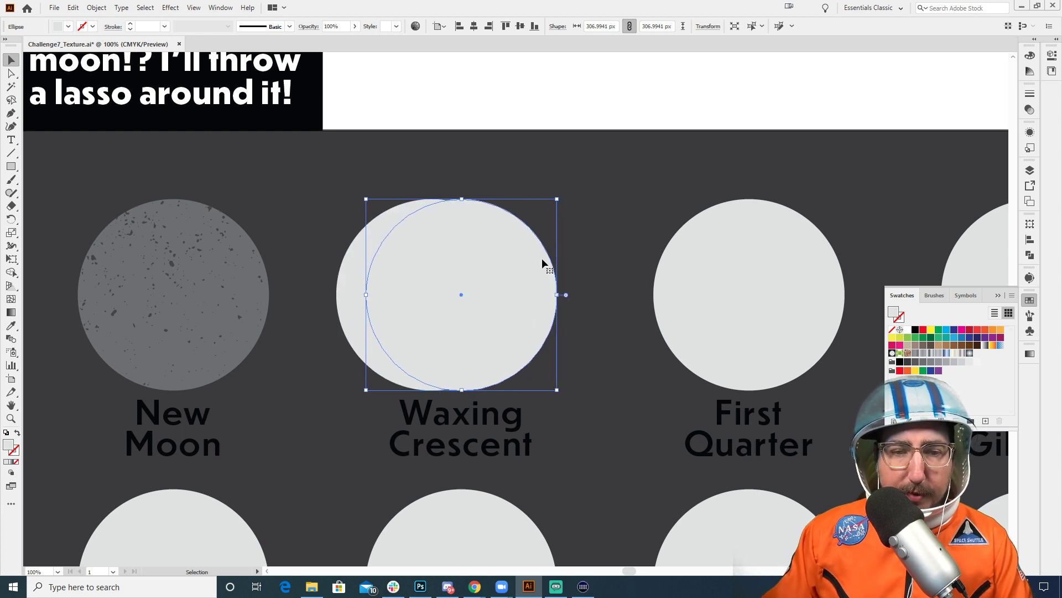
pyautogui.keyDown('shift'); pyautogui.click(386, 222); pyautogui.keyUp('shift')
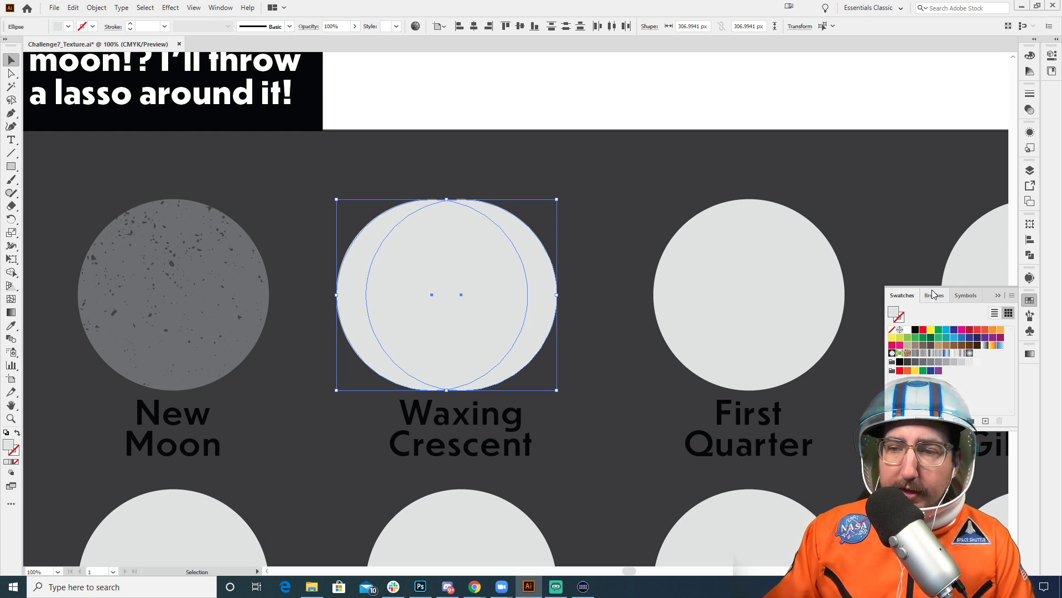
pyautogui.click(221, 8)
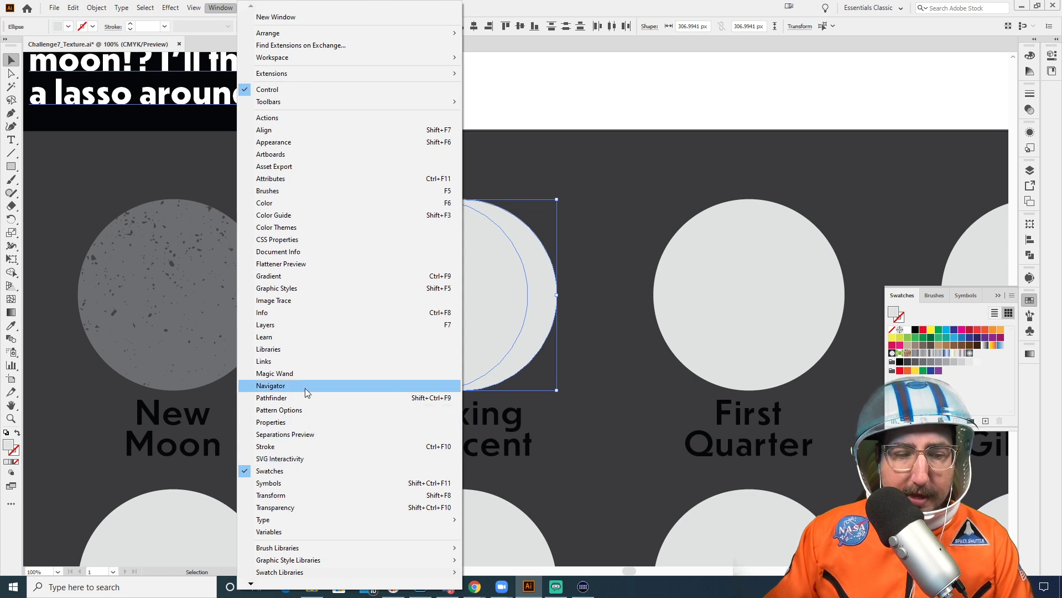
pyautogui.click(277, 397)
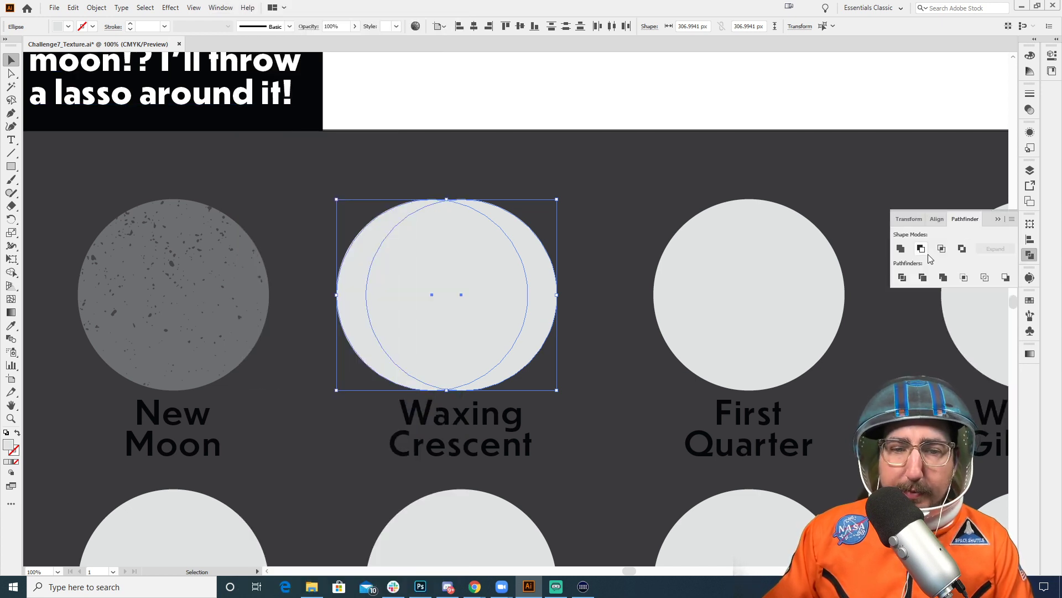
pyautogui.click(389, 289)
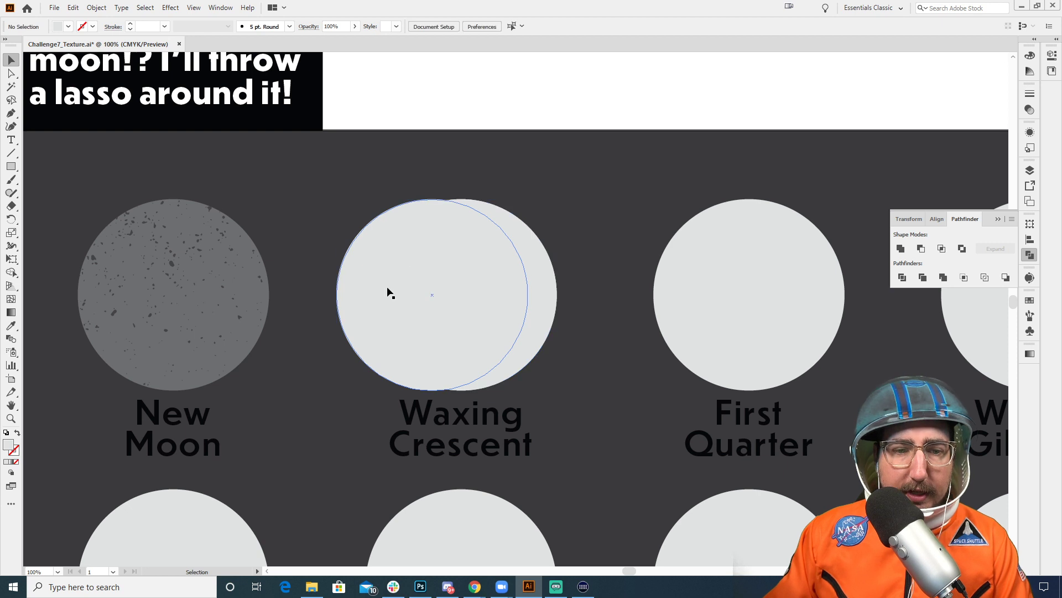
pyautogui.click(1029, 299)
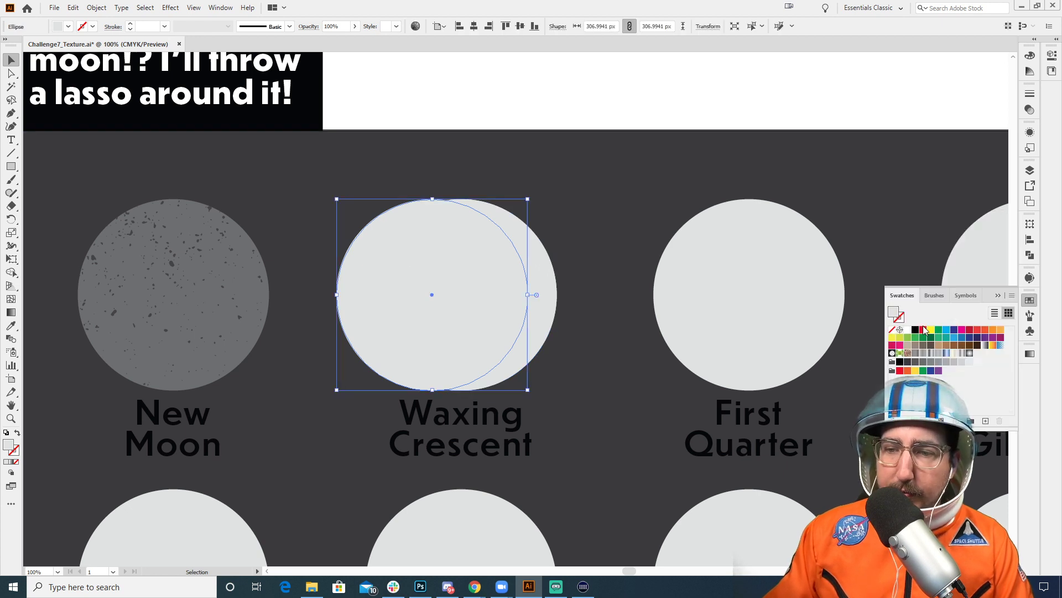
pyautogui.click(923, 330)
pyautogui.click(606, 103)
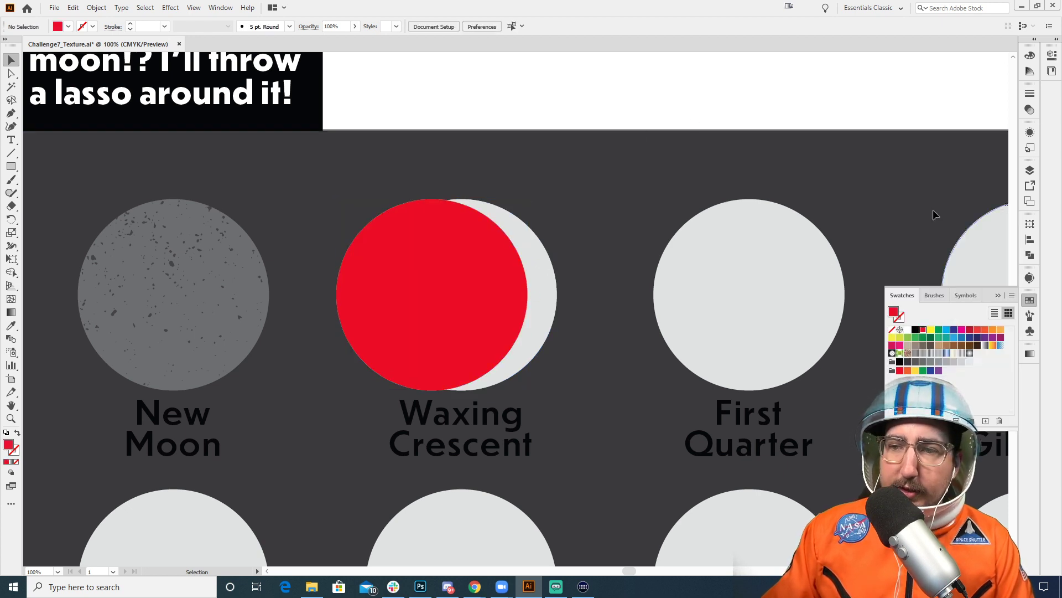
# Step: Subtract the red front circle from the Waxing Crescent circle with Minus Front to cut a crescent
pyautogui.click(456, 282)
pyautogui.keyDown('shift'); pyautogui.click(548, 295); pyautogui.keyUp('shift')
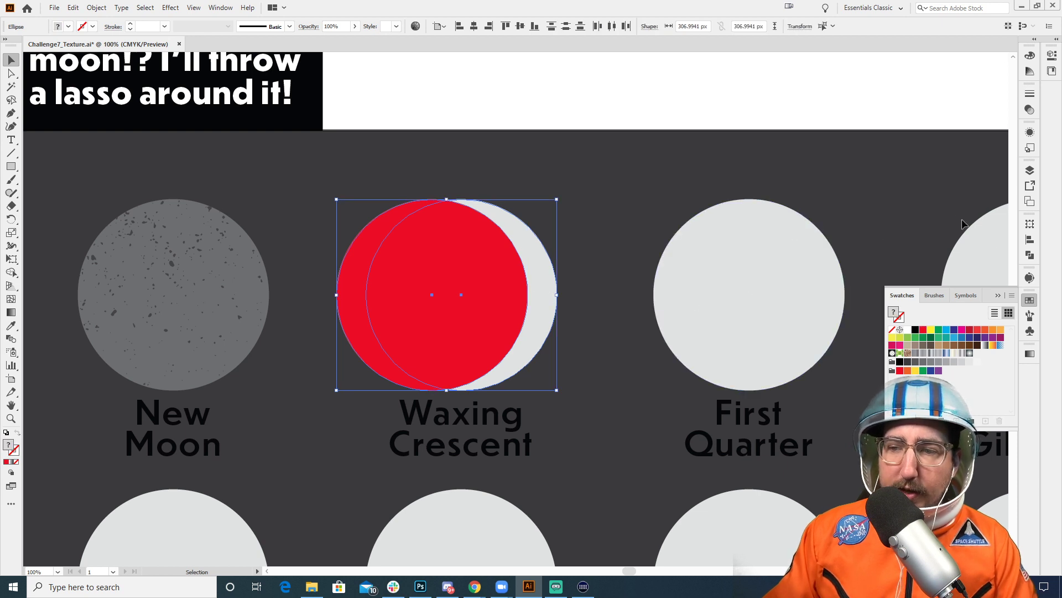
pyautogui.click(1030, 254)
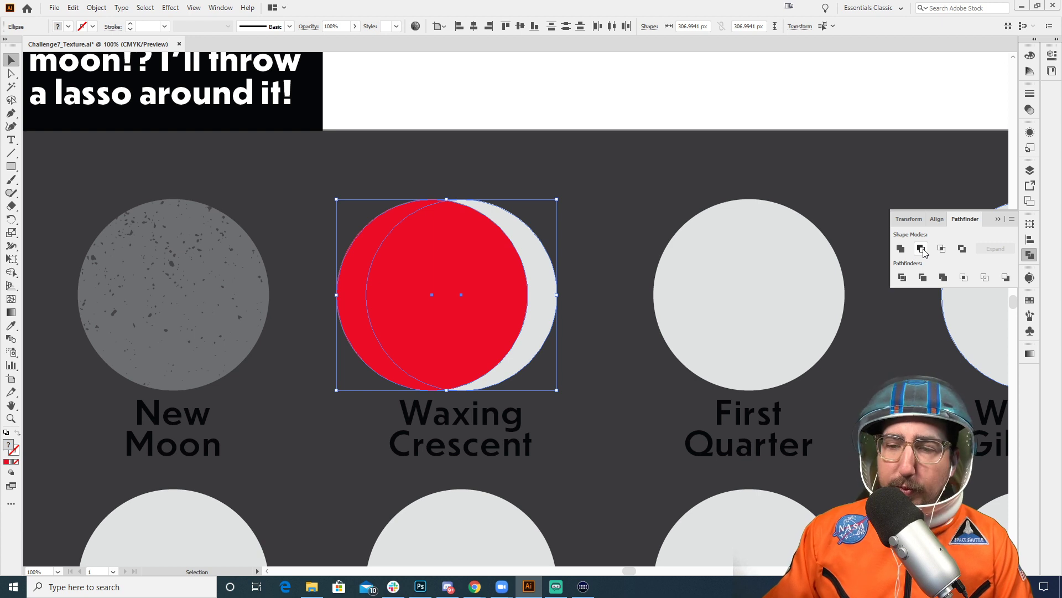
pyautogui.click(921, 250)
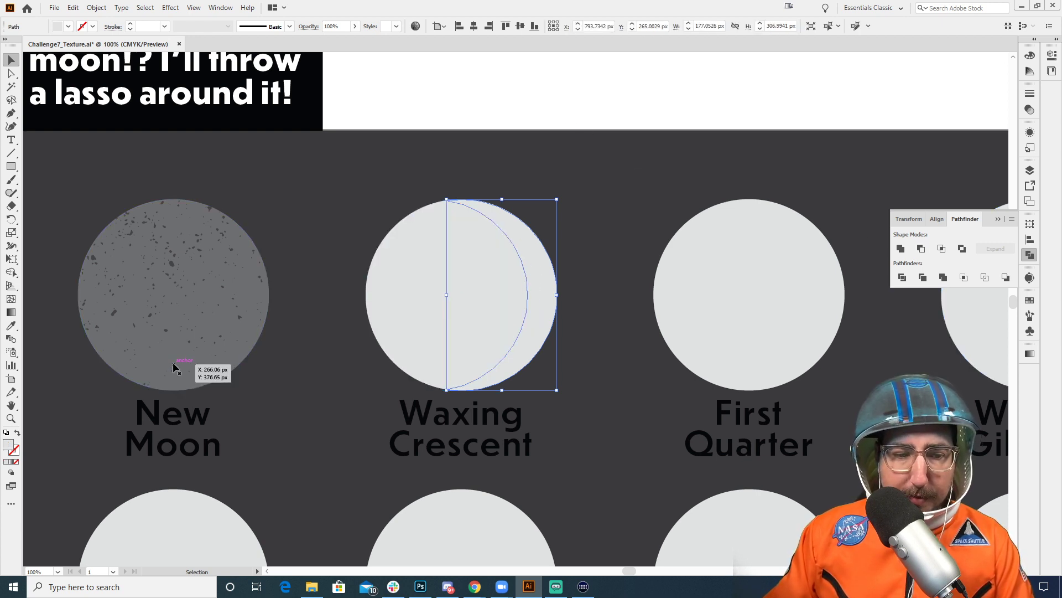
# Step: Fill the new crescent with the mid gray sampled from the New Moon circle
pyautogui.press('i')
pyautogui.click(176, 346)
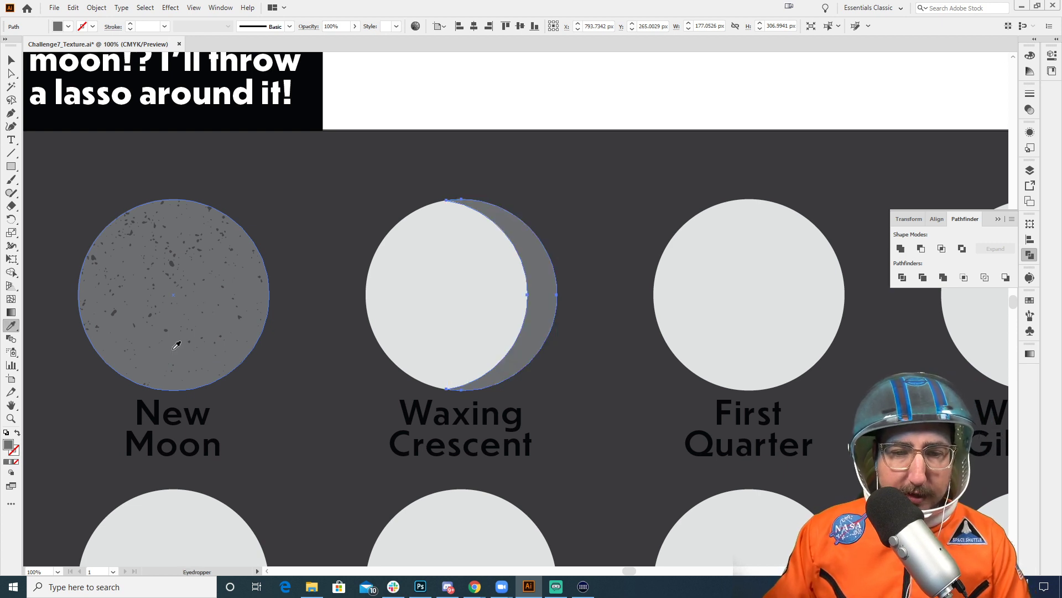
pyautogui.press('v')
pyautogui.click(474, 78)
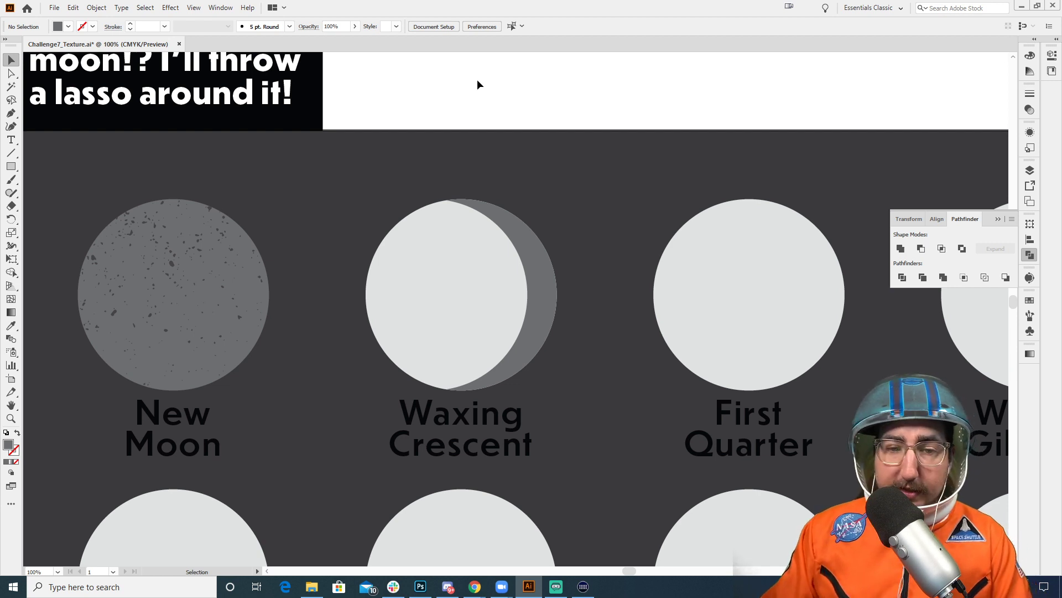
# Step: Fill the full Waxing Crescent base circle with the mid gray sampled from the New Moon circle
pyautogui.click(458, 235)
pyautogui.press('i')
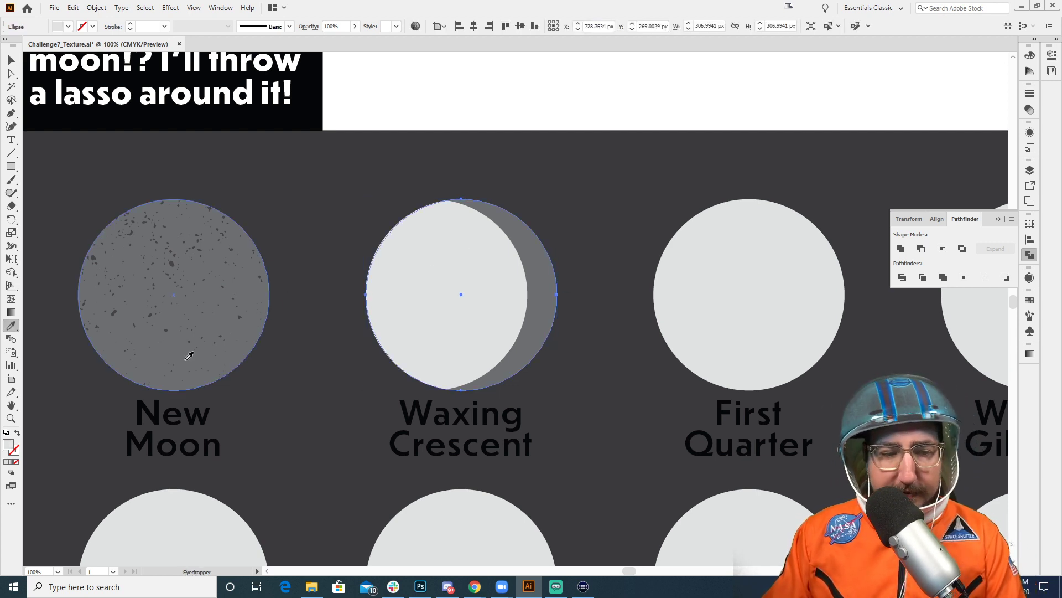
pyautogui.click(188, 354)
pyautogui.press('v')
# Step: Fill the crescent shape with the light gray sampled from the First Quarter circle
pyautogui.click(540, 267)
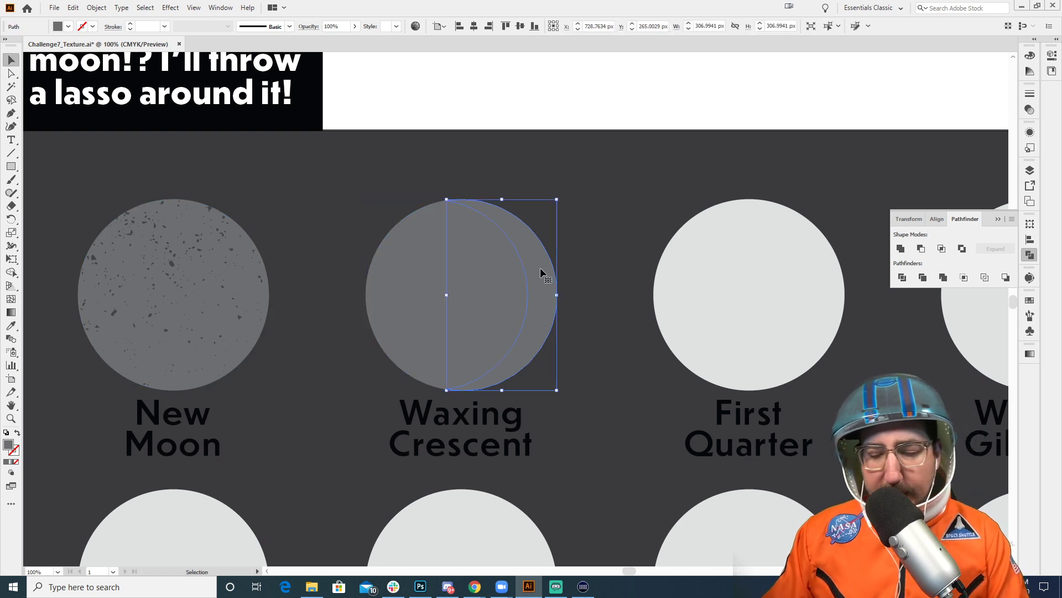
pyautogui.press('i')
pyautogui.click(679, 239)
pyautogui.press('v')
pyautogui.click(531, 110)
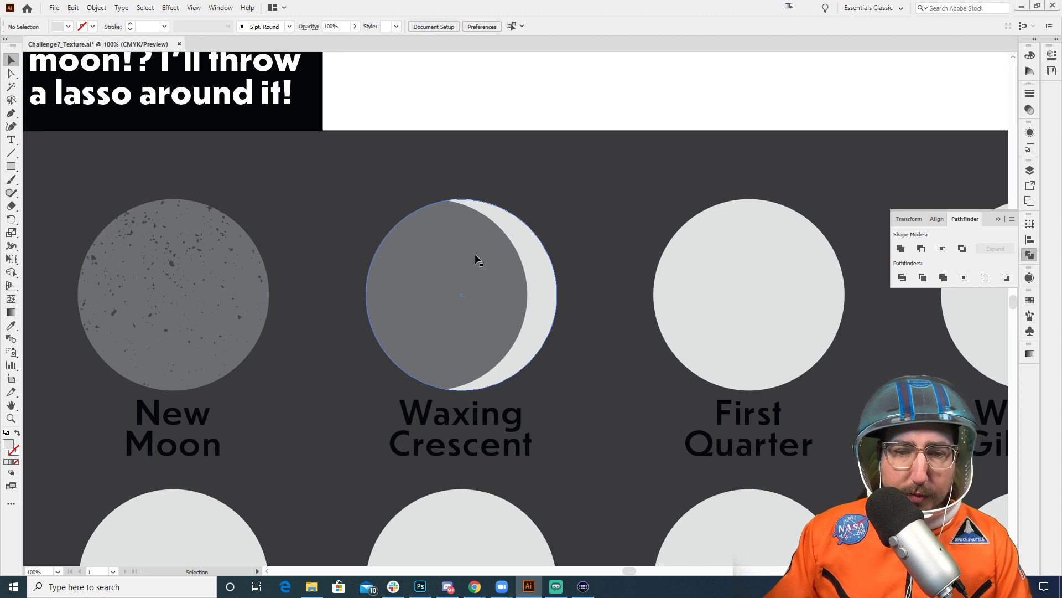
# Step: Bring the middle speckle texture from below the chart up over the Waxing Crescent moon
pyautogui.press('z')
pyautogui.keyDown('alt'); pyautogui.click(496, 391); pyautogui.keyUp('alt')
pyautogui.keyDown('alt'); pyautogui.click(513, 395); pyautogui.keyUp('alt')
pyautogui.moveTo(542, 435); pyautogui.dragTo(475, 311)
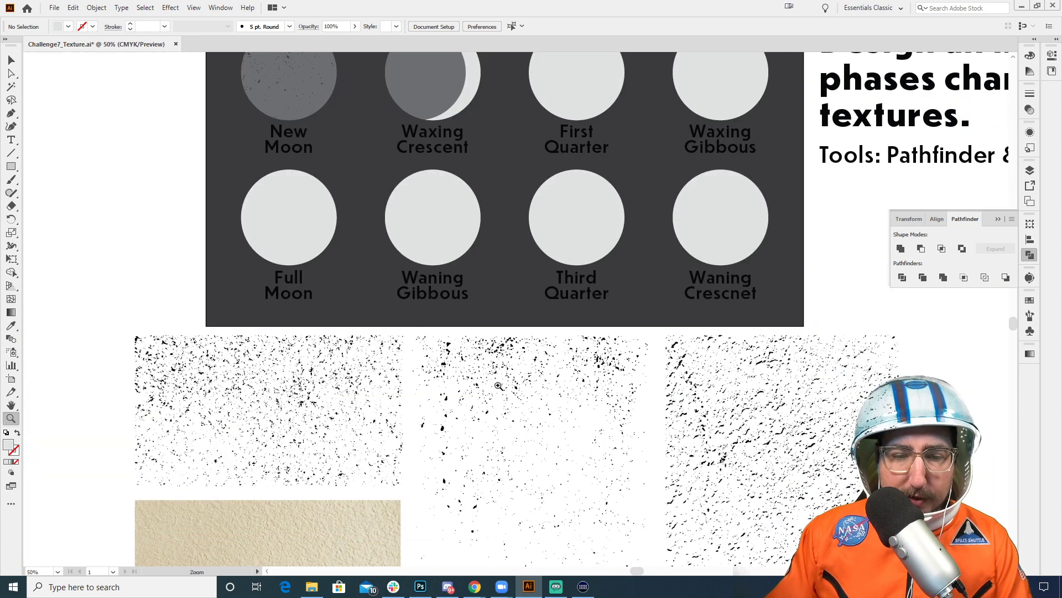
pyautogui.moveTo(517, 391); pyautogui.dragTo(407, 138)
pyautogui.press('z')
pyautogui.click(486, 280)
pyautogui.click(486, 280)
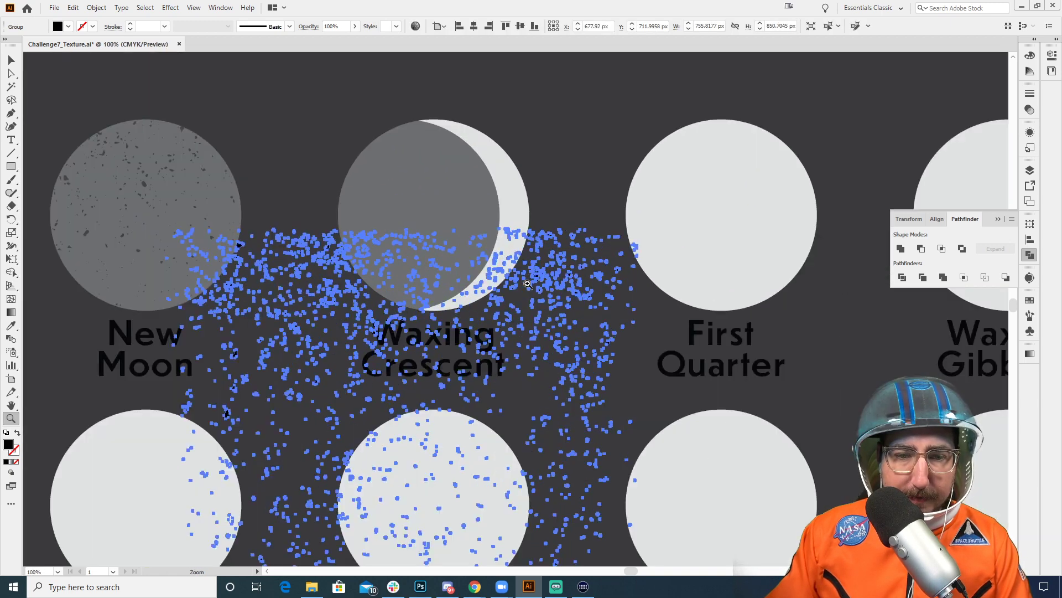
pyautogui.click(485, 280)
# Step: Reposition the speckle texture so its sparser specks spread along the light crescent
pyautogui.press('v')
pyautogui.moveTo(525, 270); pyautogui.dragTo(471, 91)
pyautogui.moveTo(473, 91); pyautogui.dragTo(523, 210)
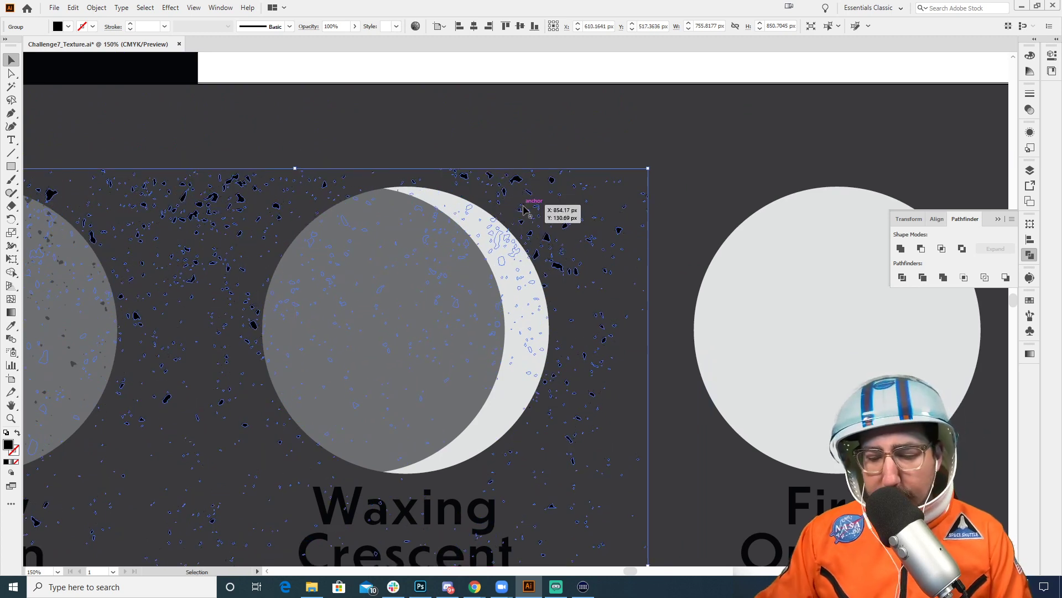
pyautogui.click(472, 75)
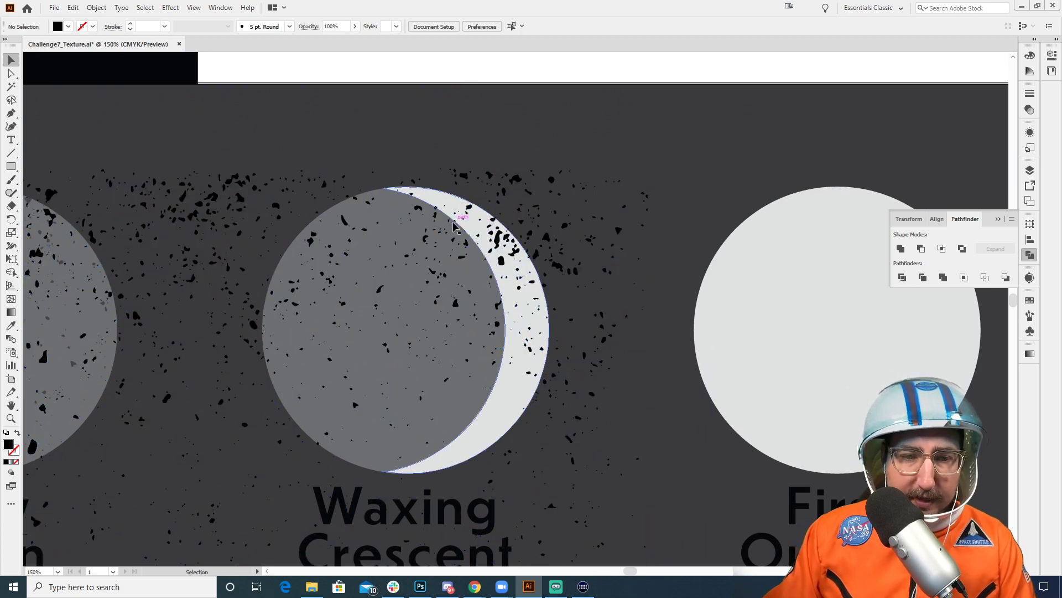
pyautogui.moveTo(495, 241); pyautogui.dragTo(429, 127)
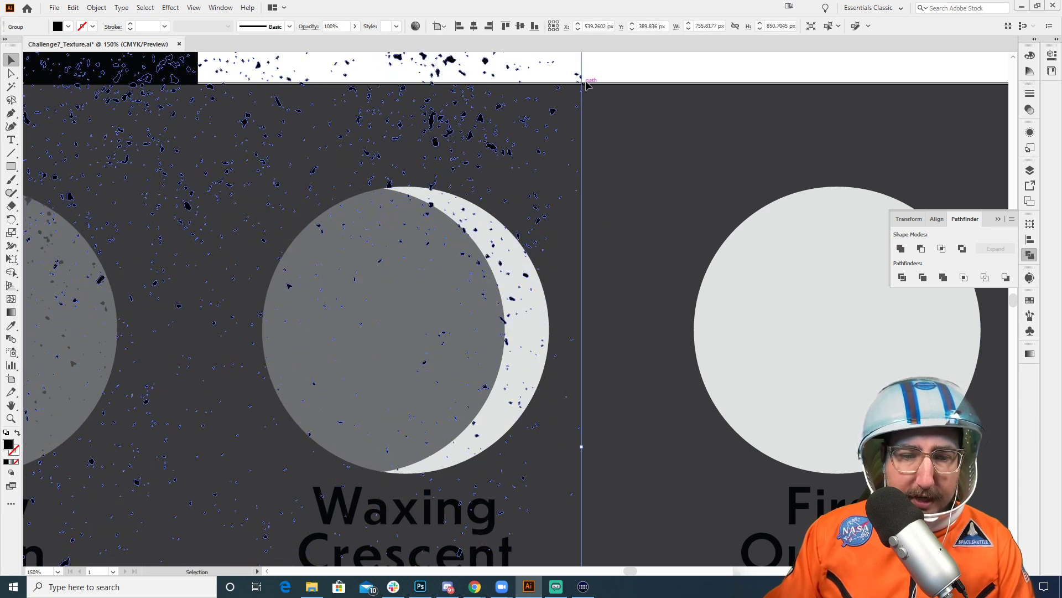
pyautogui.click(609, 83)
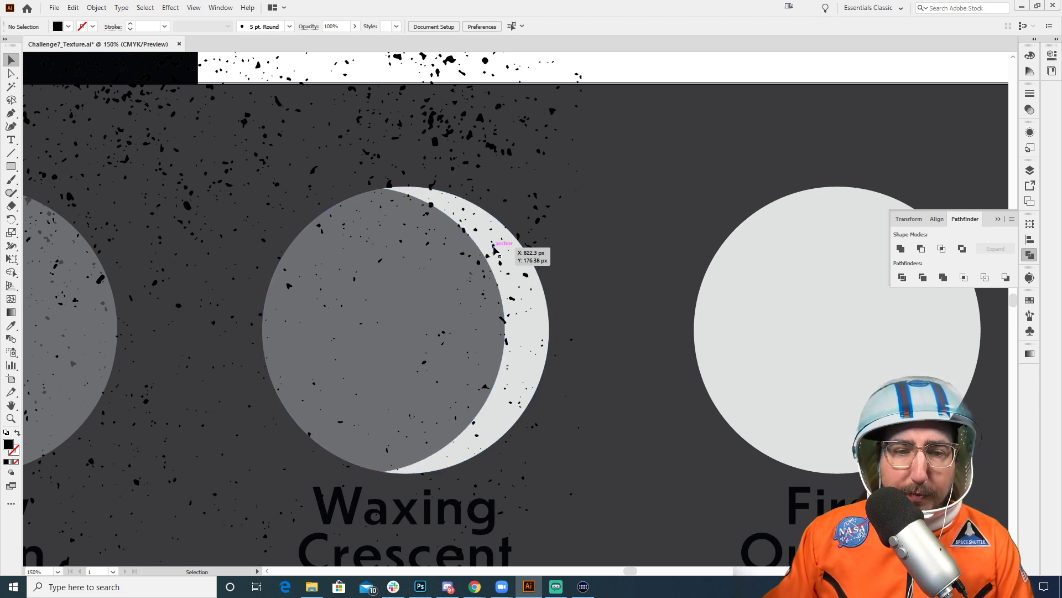
# Step: Convert the speckle texture group over the Waxing Crescent into a compound path
pyautogui.click(493, 244)
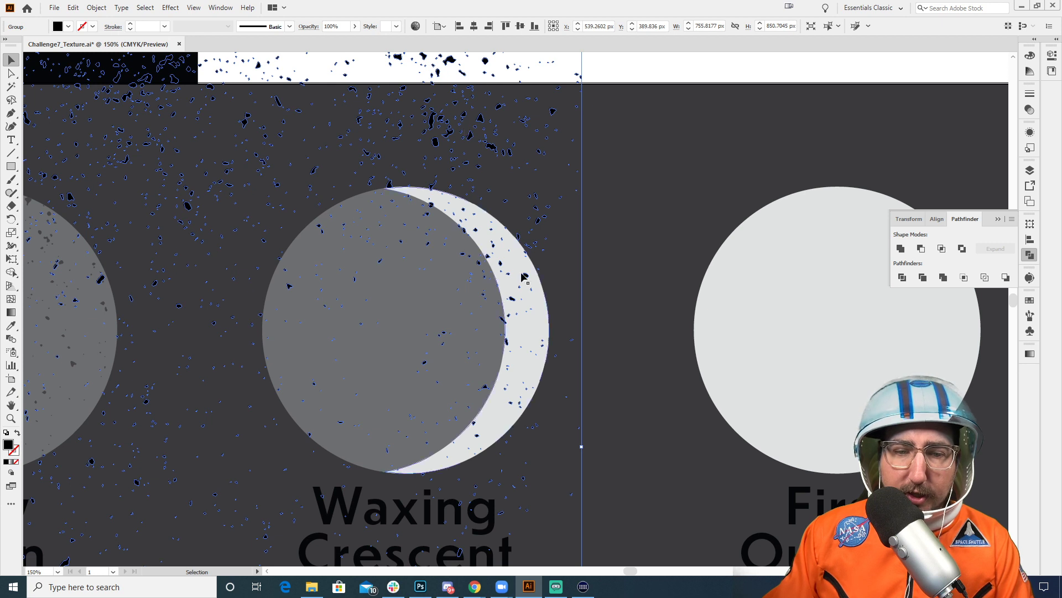
pyautogui.rightClick(474, 134)
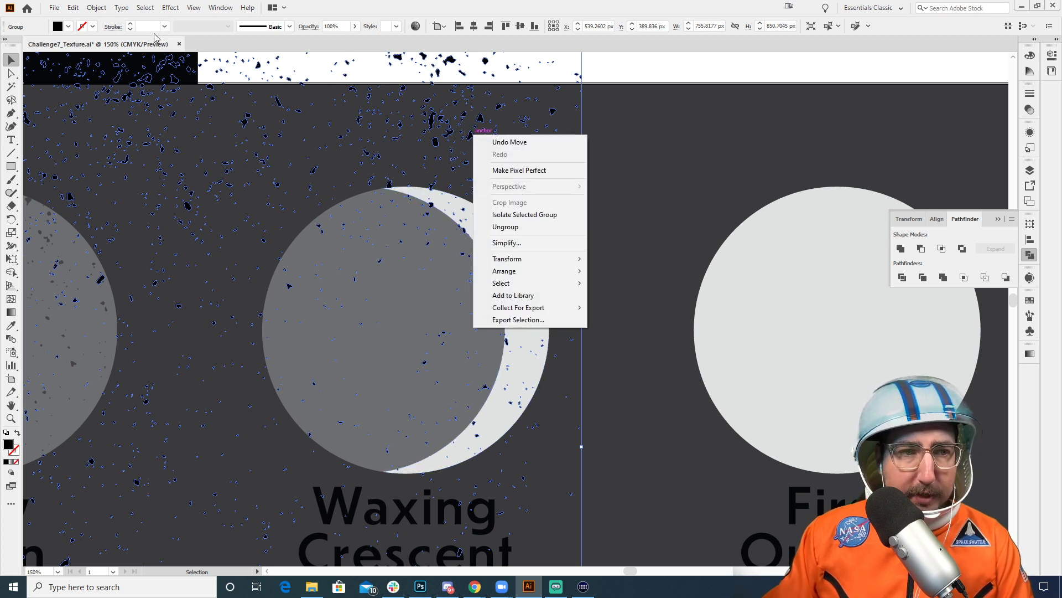
pyautogui.click(96, 7)
pyautogui.moveTo(163, 275)
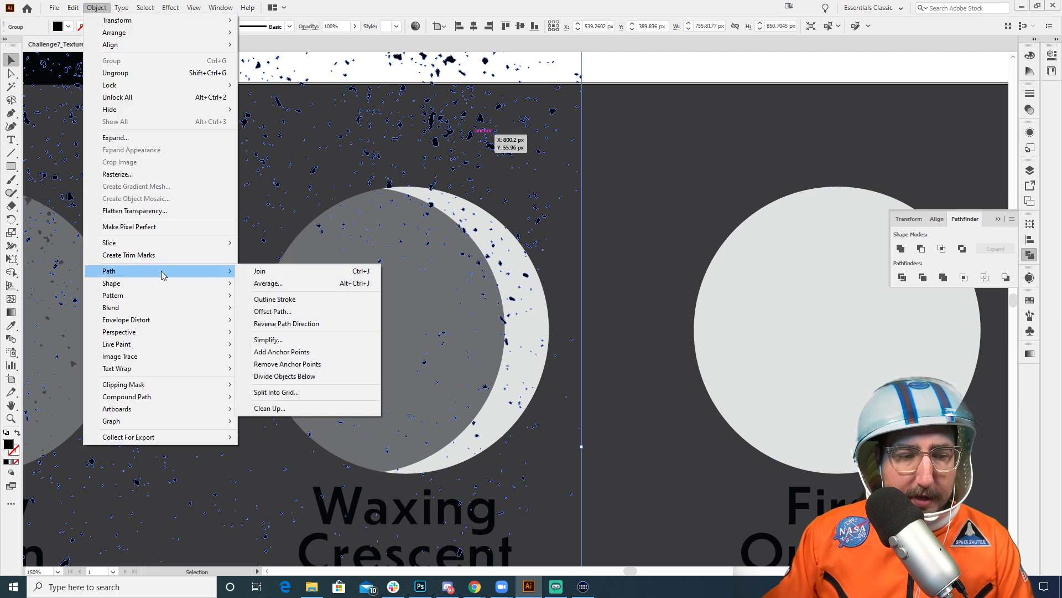
pyautogui.moveTo(150, 396)
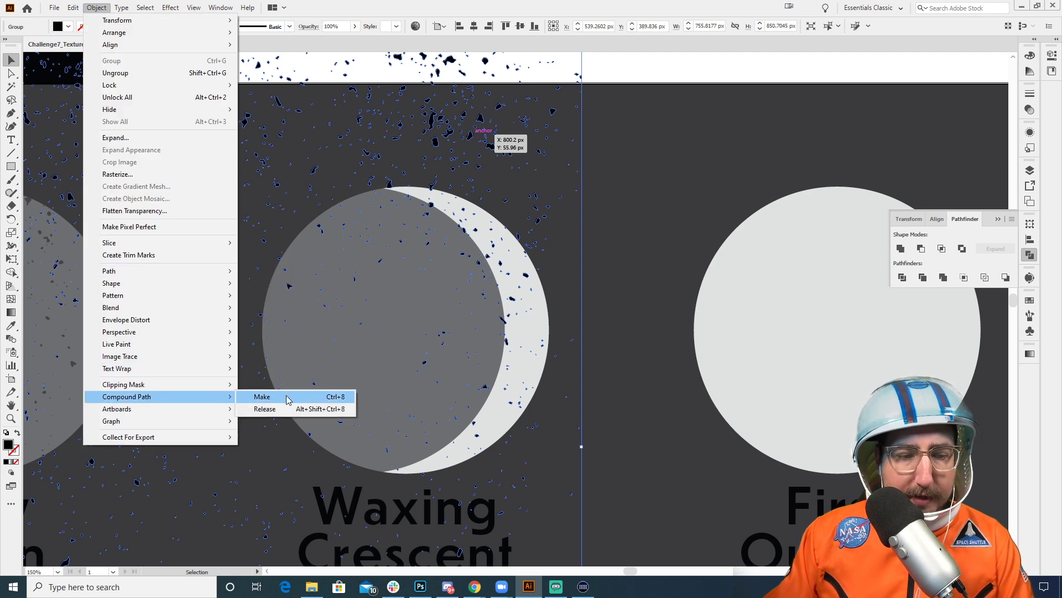
pyautogui.click(287, 398)
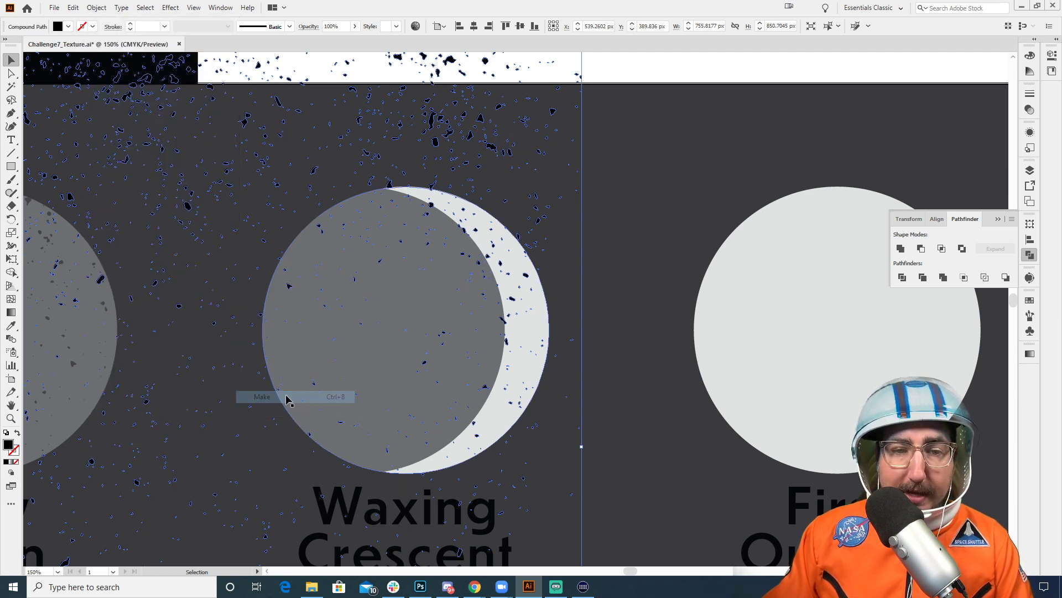
pyautogui.click(622, 69)
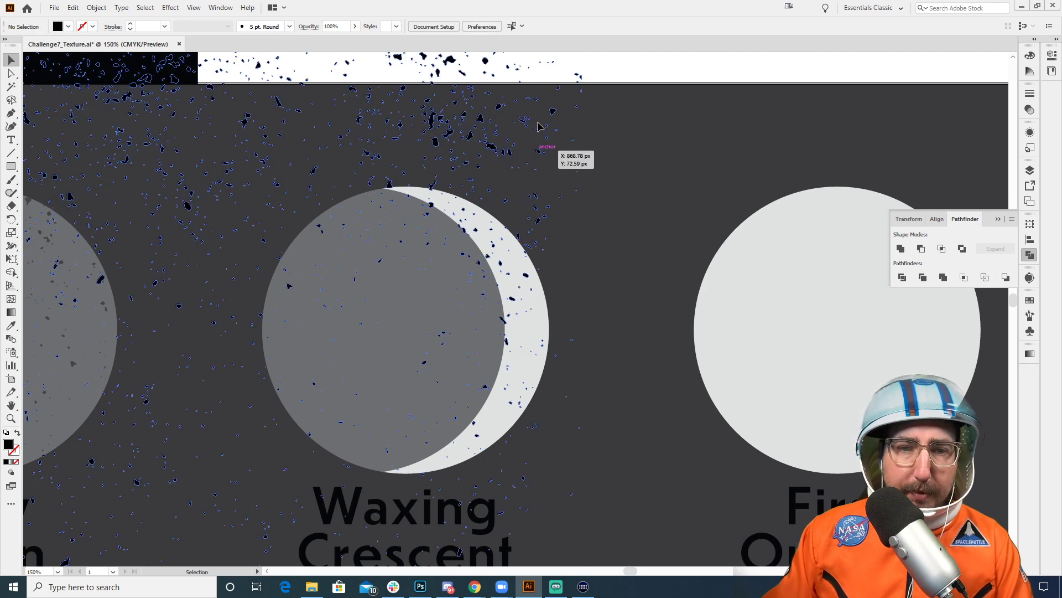
# Step: Subtract the speckle compound path from the light Waxing Crescent shape with Minus Front so the specks are cut through
pyautogui.click(553, 115)
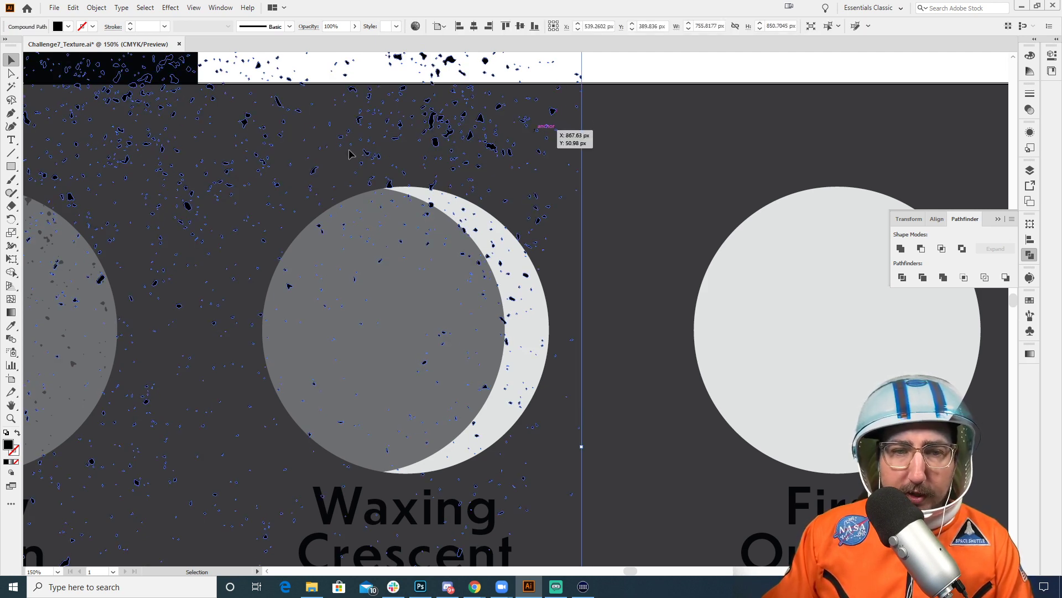
pyautogui.keyDown('shift'); pyautogui.click(539, 327); pyautogui.keyUp('shift')
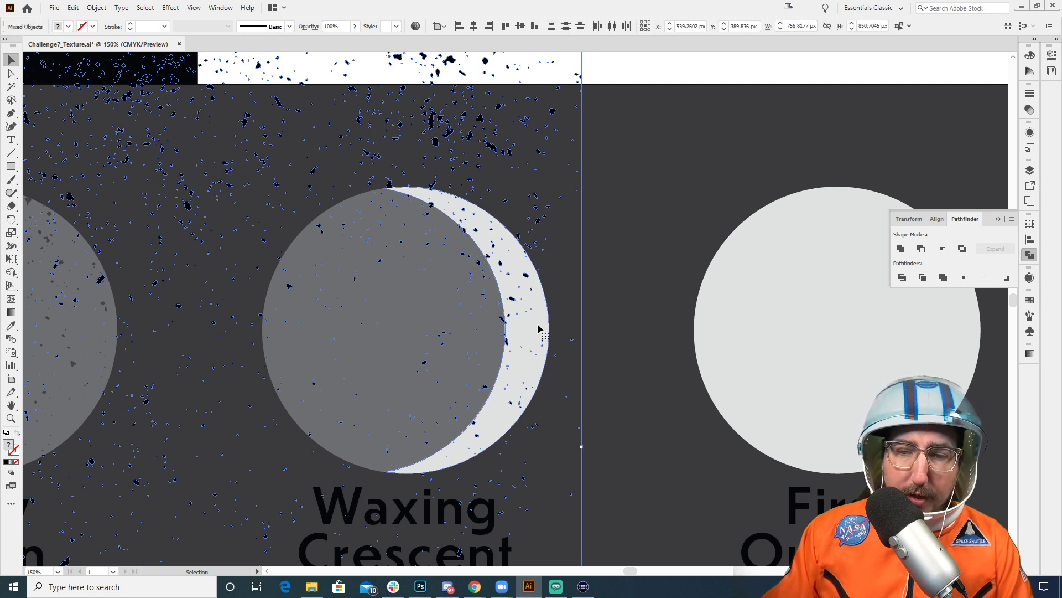
pyautogui.click(922, 251)
pyautogui.click(557, 104)
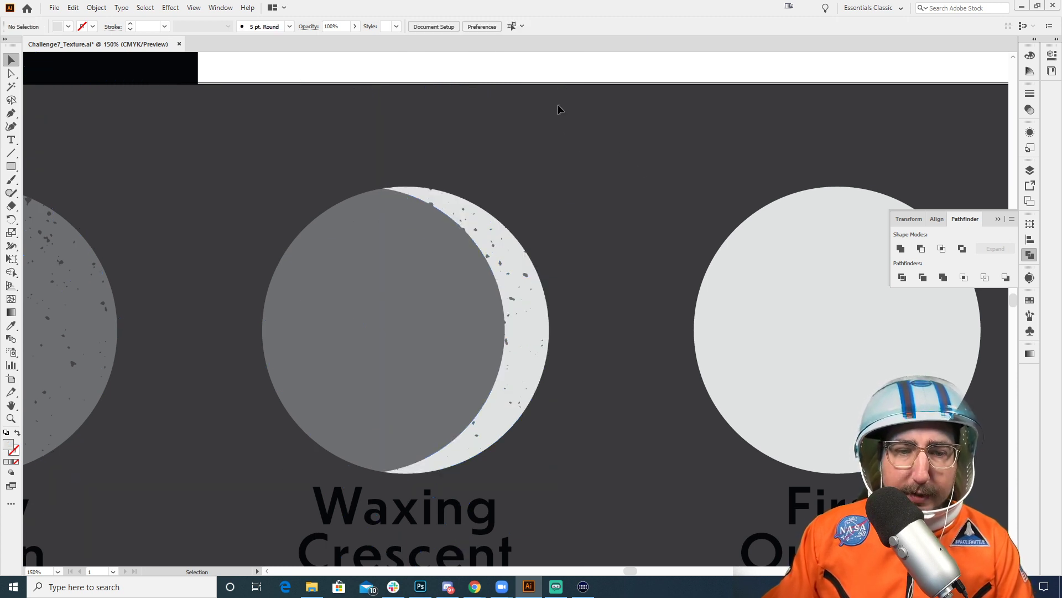
# Step: Move the textured crescent off the dark circle and place a red rectangle about 128 by 169 px behind it
pyautogui.moveTo(530, 308); pyautogui.dragTo(613, 308)
pyautogui.click(602, 80)
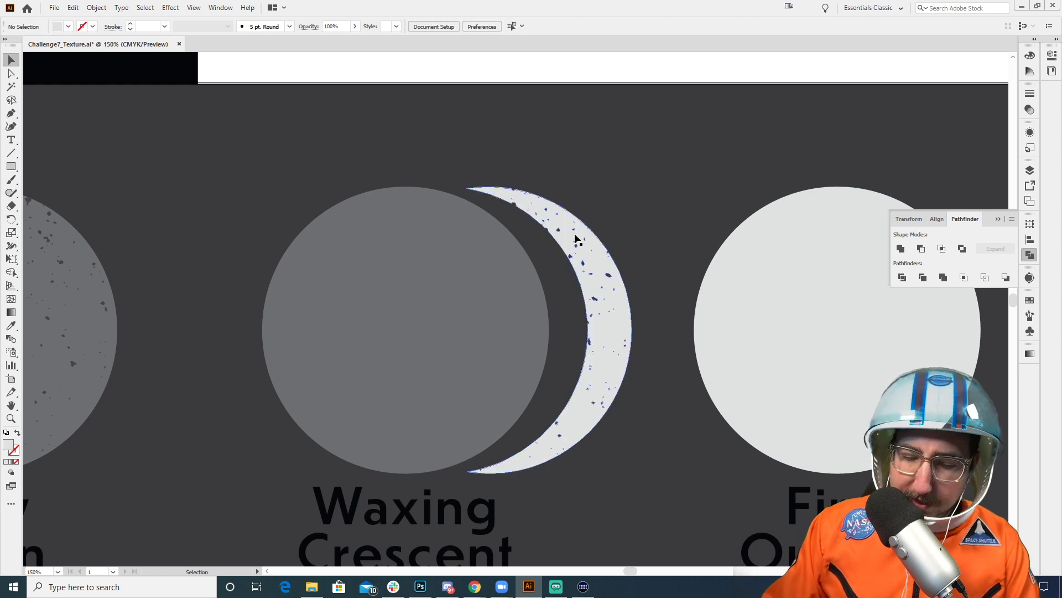
pyautogui.press('m')
pyautogui.moveTo(560, 219); pyautogui.dragTo(680, 377)
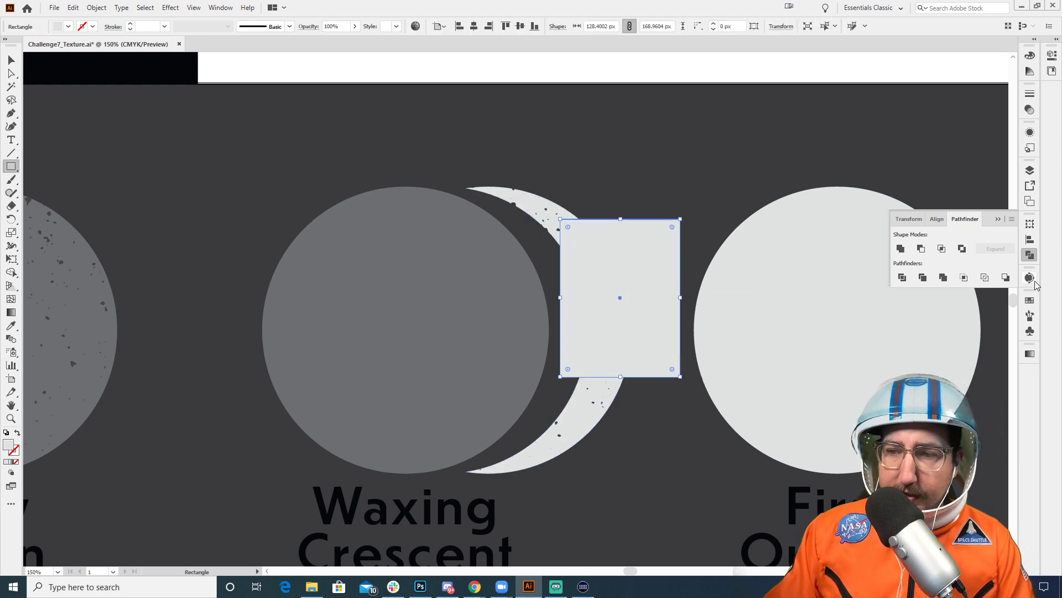
pyautogui.click(1030, 300)
pyautogui.click(924, 329)
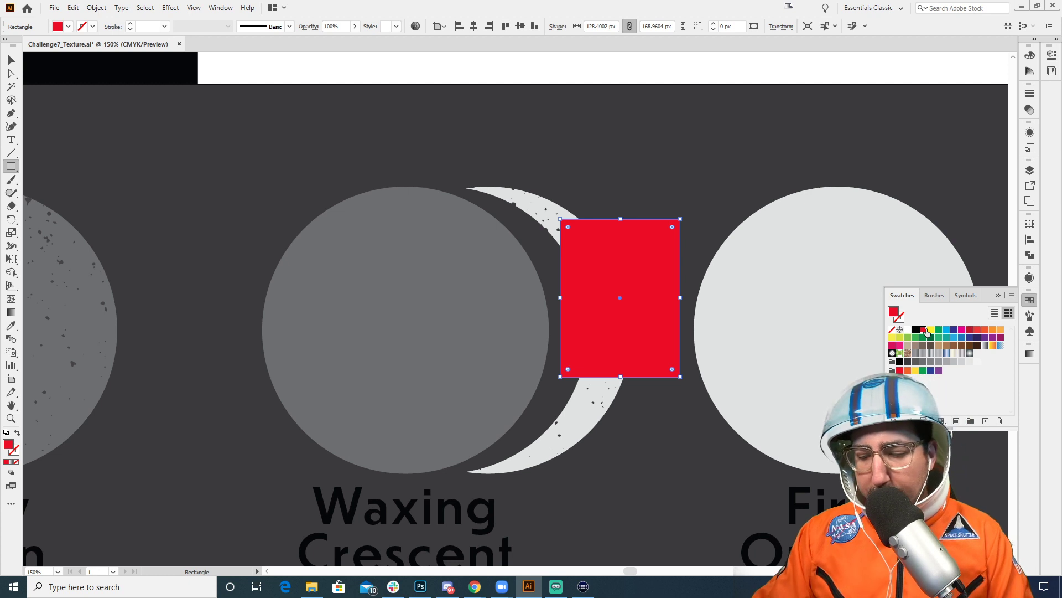
pyautogui.hotkey('ctrl', '[')
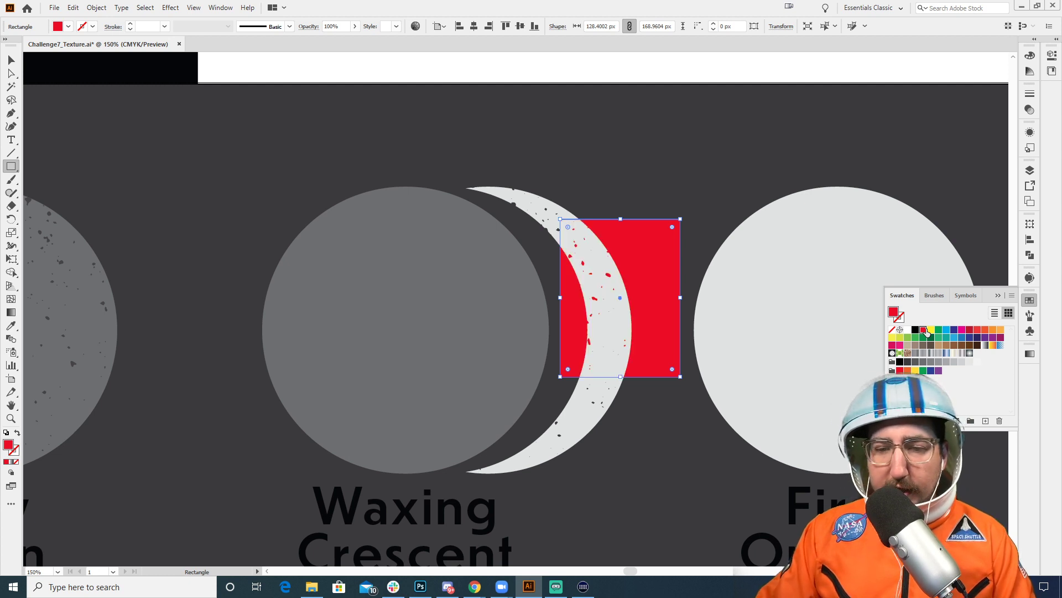
# Step: Delete the red rectangle behind the textured crescent
pyautogui.click(11, 60)
pyautogui.click(321, 70)
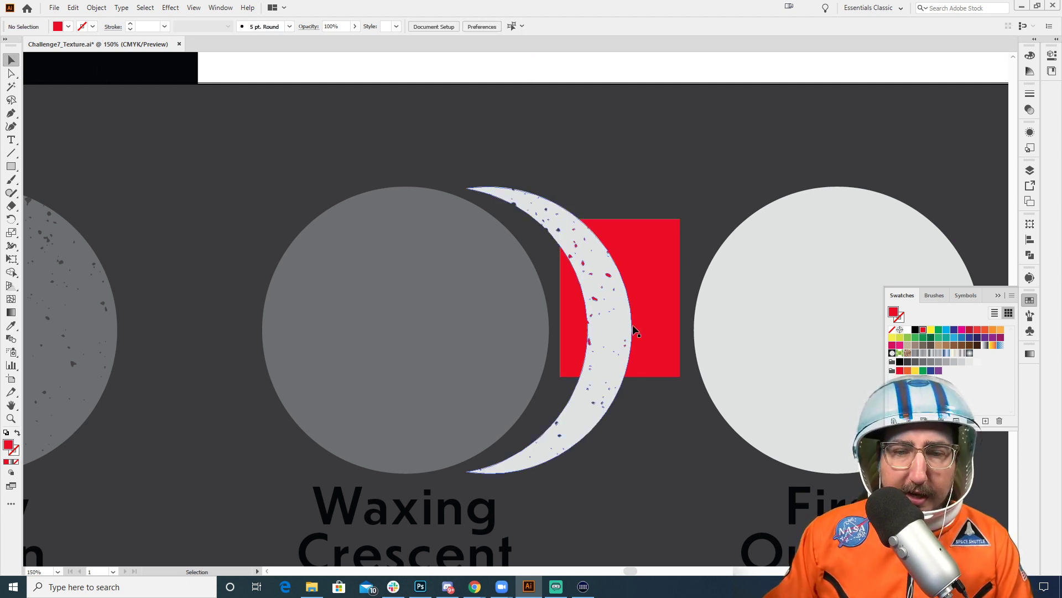
pyautogui.click(649, 286)
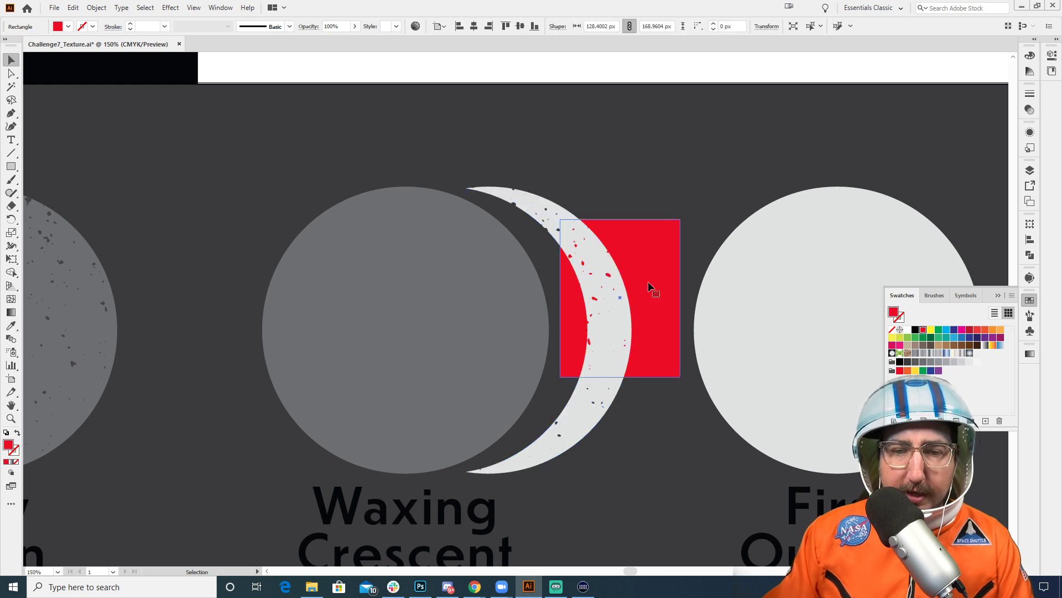
pyautogui.press('Delete')
# Step: Align the textured crescent's right edge to the dark Waxing Crescent circle, using the circle as the key object
pyautogui.click(610, 291)
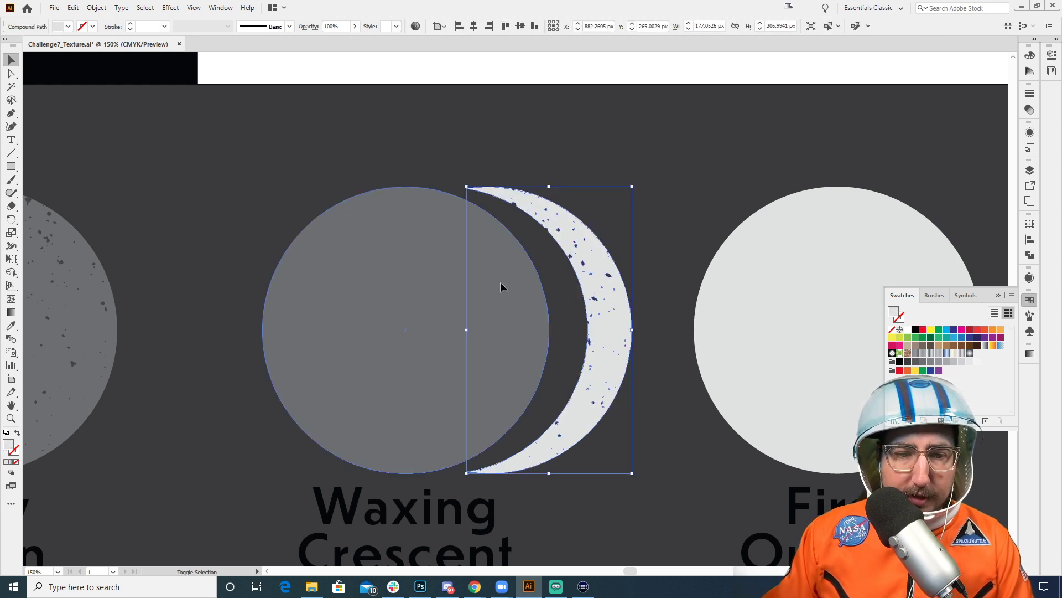
pyautogui.keyDown('shift'); pyautogui.click(499, 278); pyautogui.keyUp('shift')
pyautogui.click(499, 273)
pyautogui.click(489, 26)
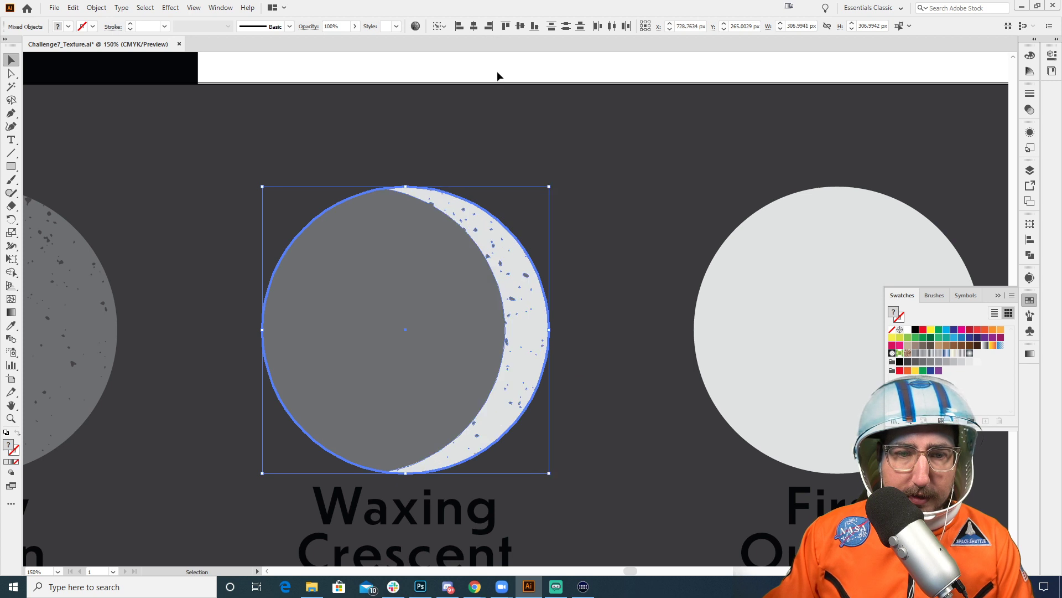
pyautogui.click(494, 149)
# Step: Copy the New Moon's speckle texture onto the Waxing Crescent circle and rotate it so its denser specks lie along the left side
pyautogui.press('z')
pyautogui.keyDown('alt'); pyautogui.click(554, 363); pyautogui.keyUp('alt')
pyautogui.keyDown('alt'); pyautogui.click(555, 363); pyautogui.keyUp('alt')
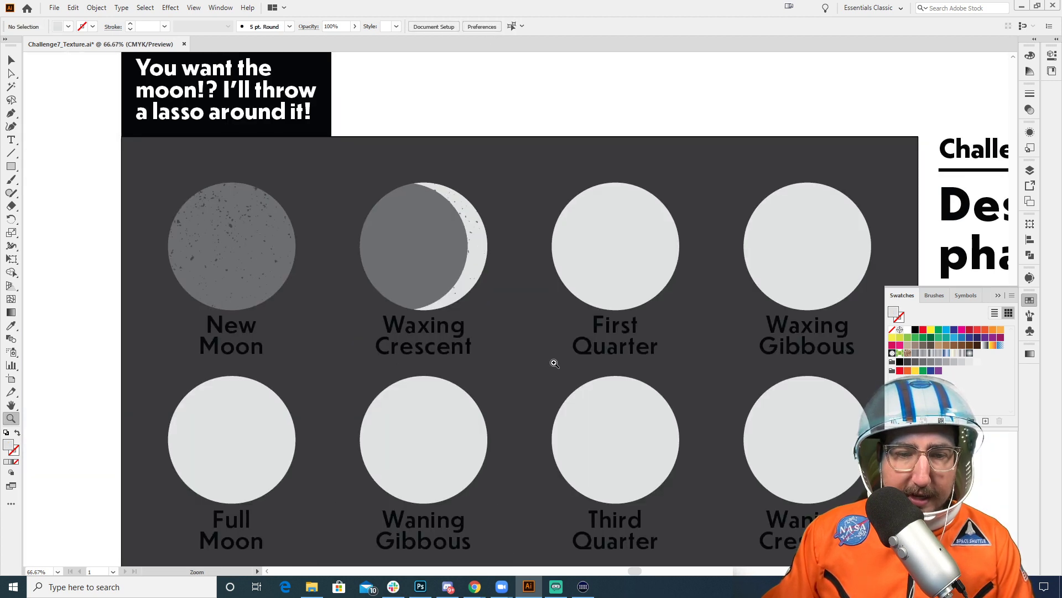
pyautogui.press('v')
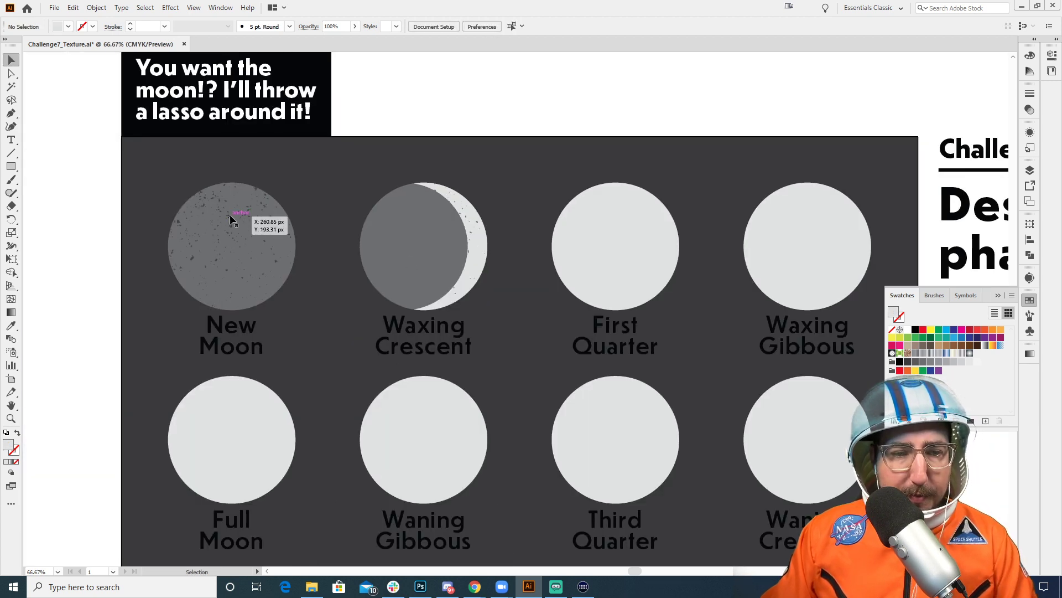
pyautogui.moveTo(232, 219); pyautogui.dragTo(419, 220)
pyautogui.press('r')
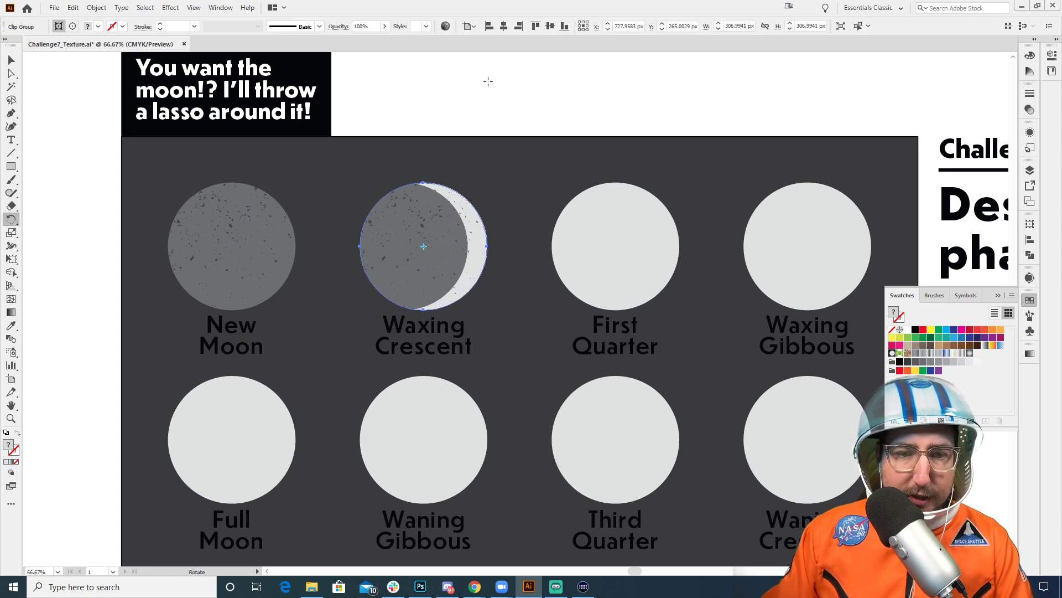
pyautogui.press('v')
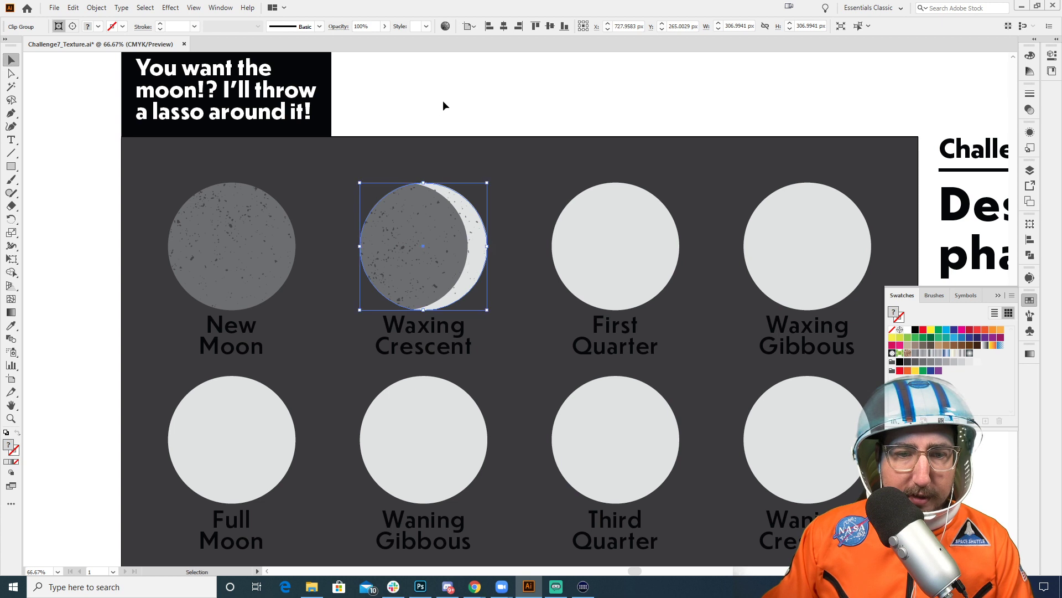
pyautogui.click(442, 101)
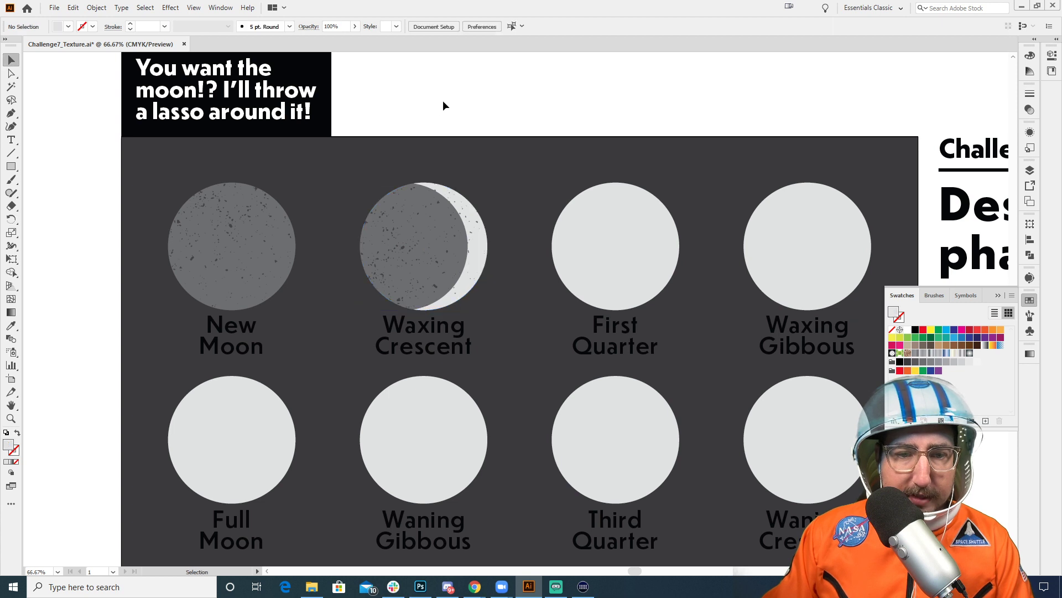
pyautogui.click(471, 241)
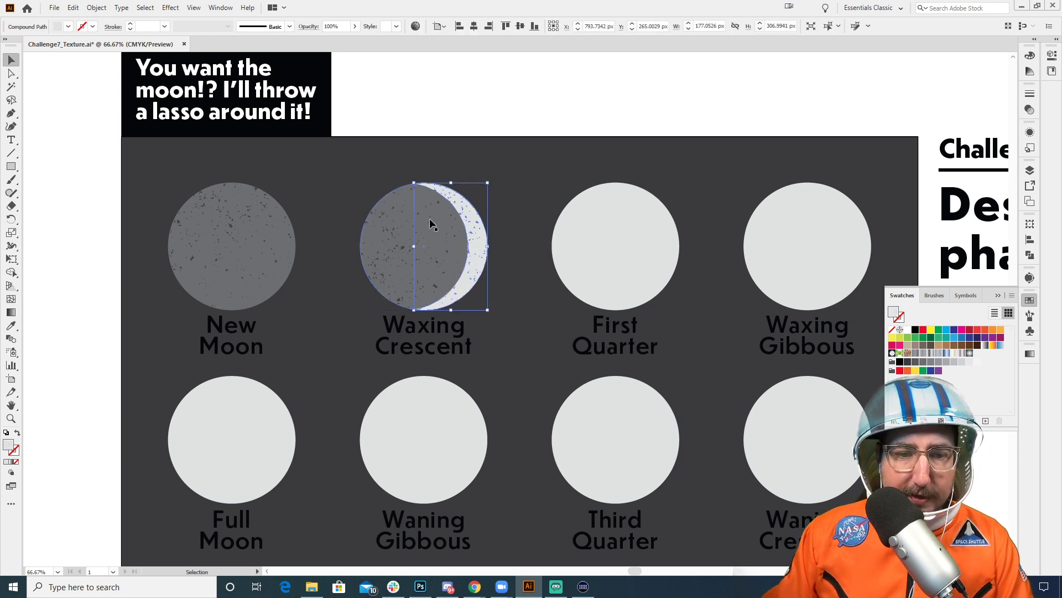
pyautogui.click(428, 251)
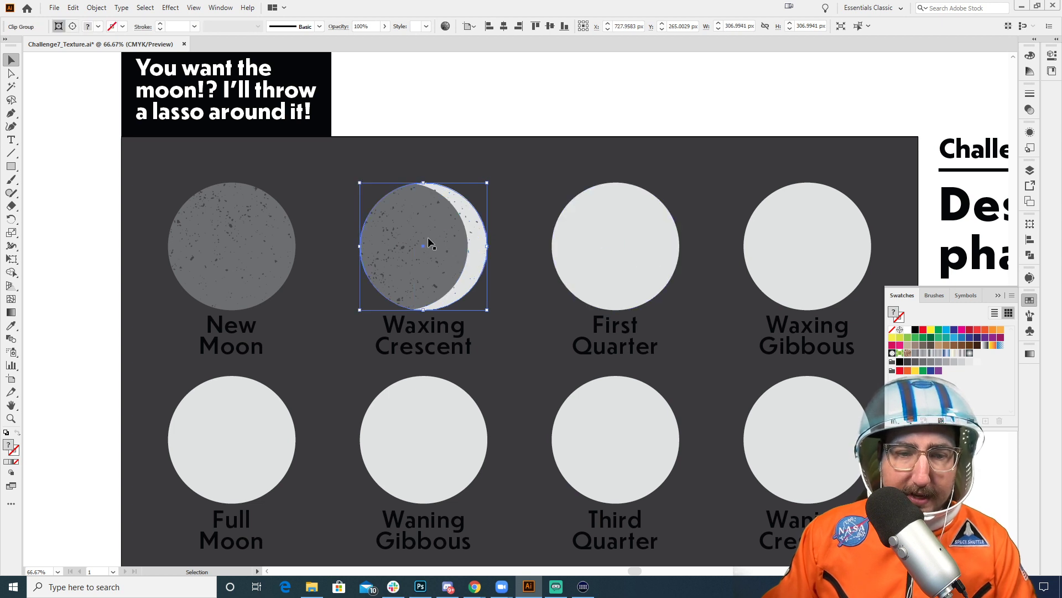
# Step: Fill the First Quarter circle with the dark gray sampled from the New Moon
pyautogui.click(612, 235)
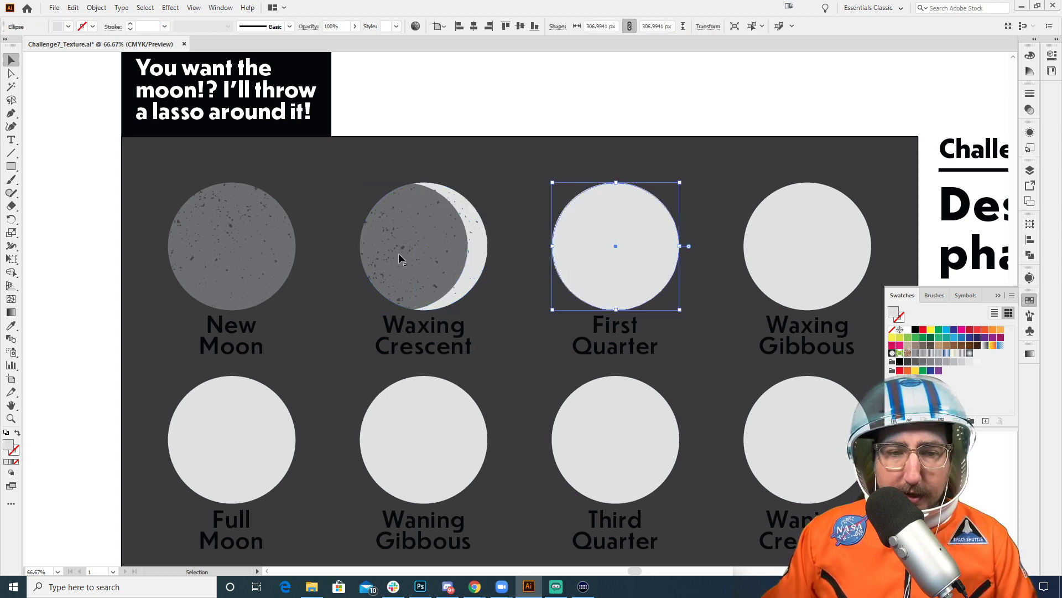
pyautogui.press('i')
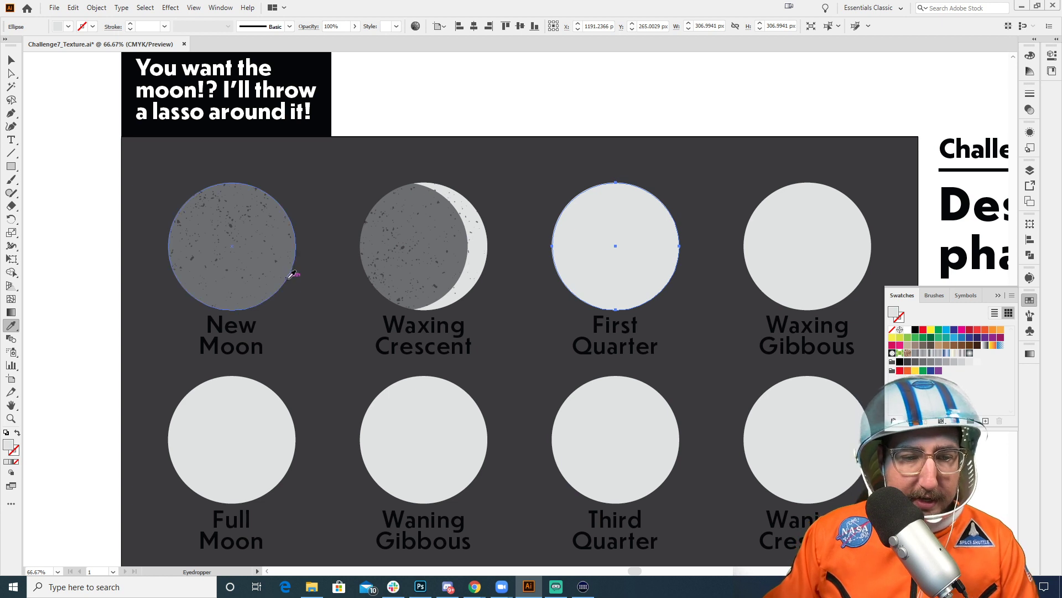
pyautogui.click(289, 268)
pyautogui.press('v')
pyautogui.click(480, 72)
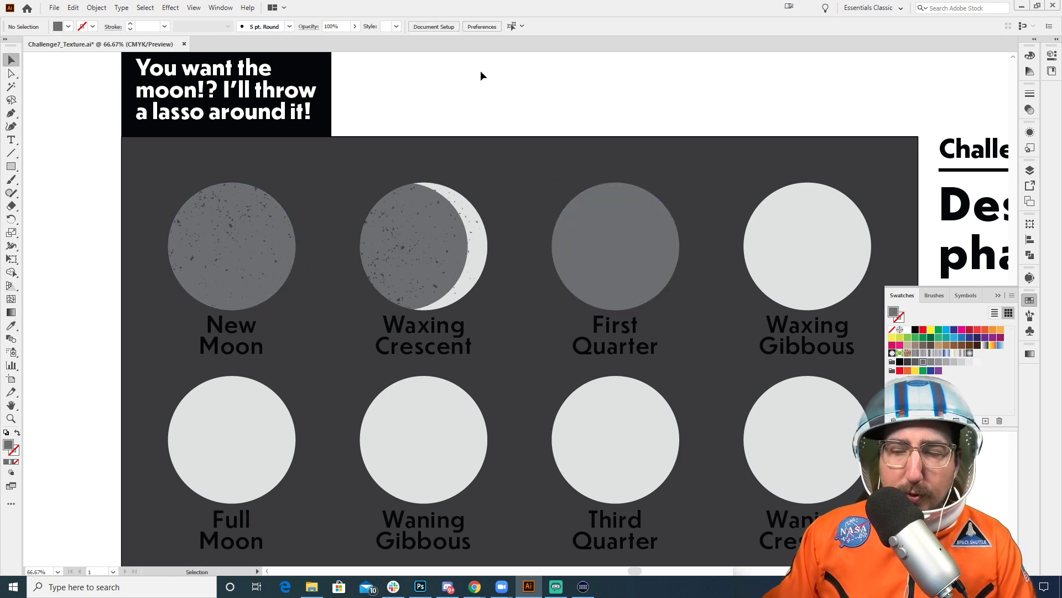
# Step: Copy the rotated speckle texture from the Waxing Crescent onto the First Quarter circle
pyautogui.moveTo(494, 192); pyautogui.dragTo(358, 192)
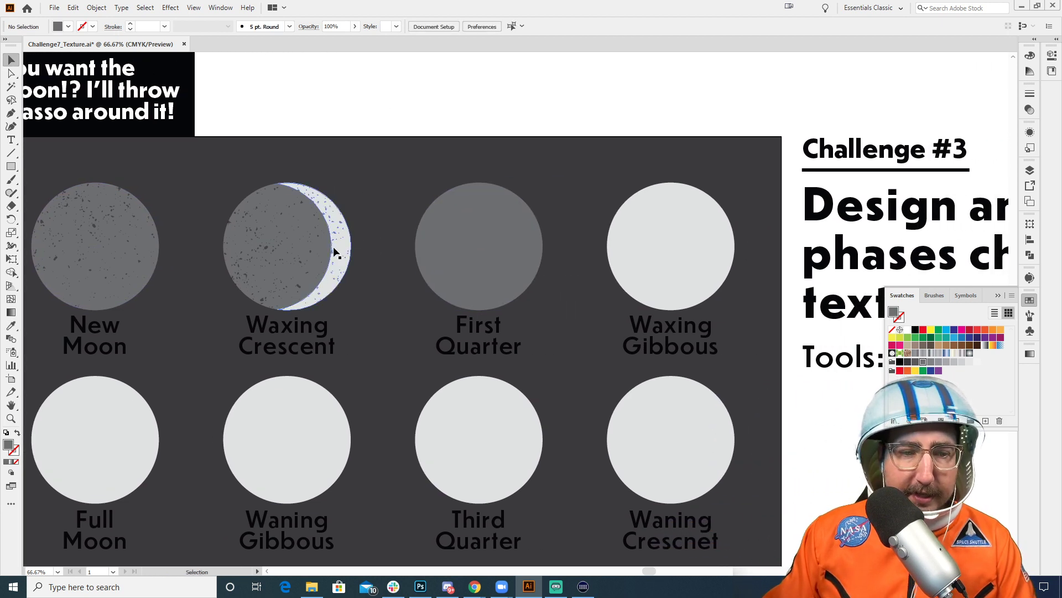
pyautogui.moveTo(287, 247); pyautogui.dragTo(460, 245)
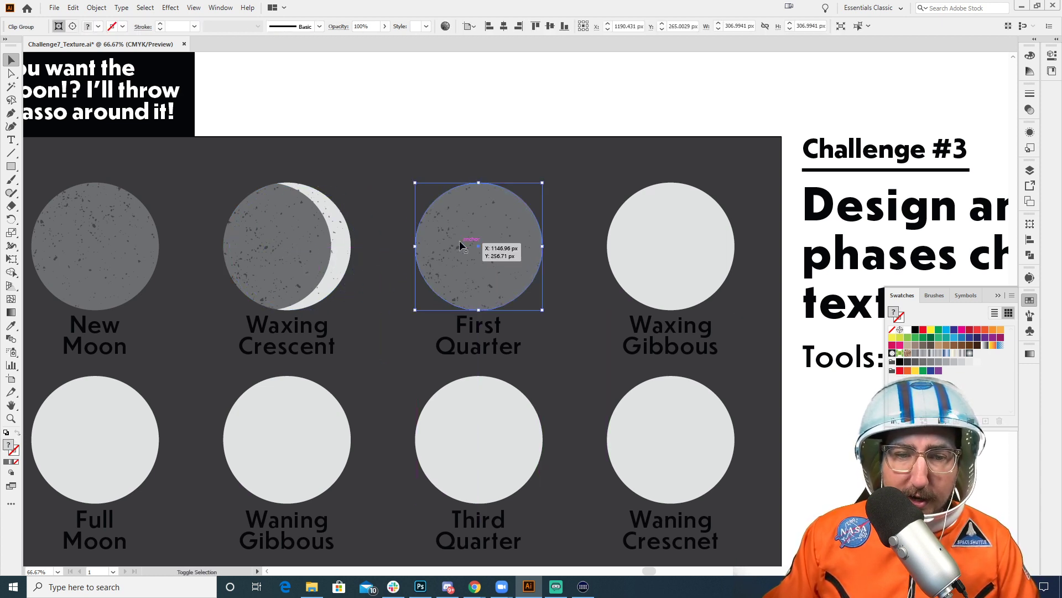
pyautogui.click(440, 88)
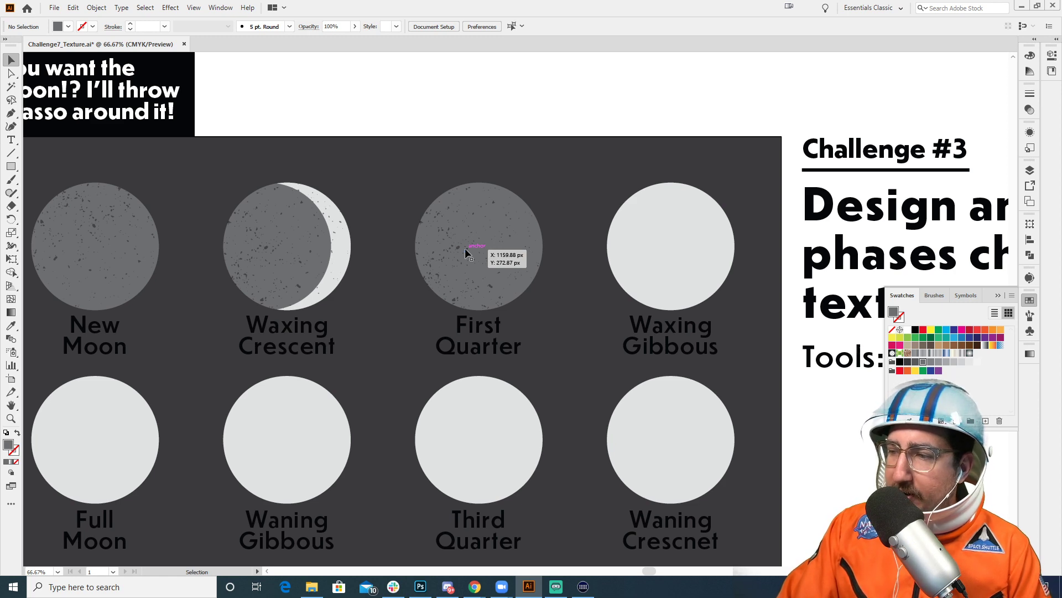
# Step: Duplicate the Waxing Gibbous circle twice, one copy exactly over the First Quarter moon and the other offset to its right
pyautogui.hotkey('ctrl', '+')
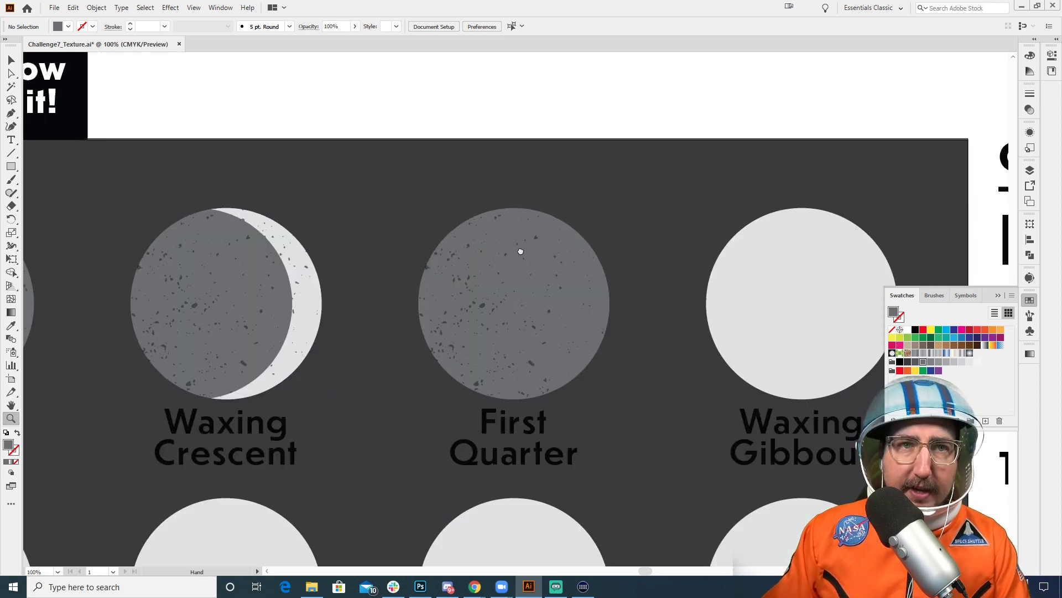
pyautogui.moveTo(521, 251); pyautogui.dragTo(401, 154)
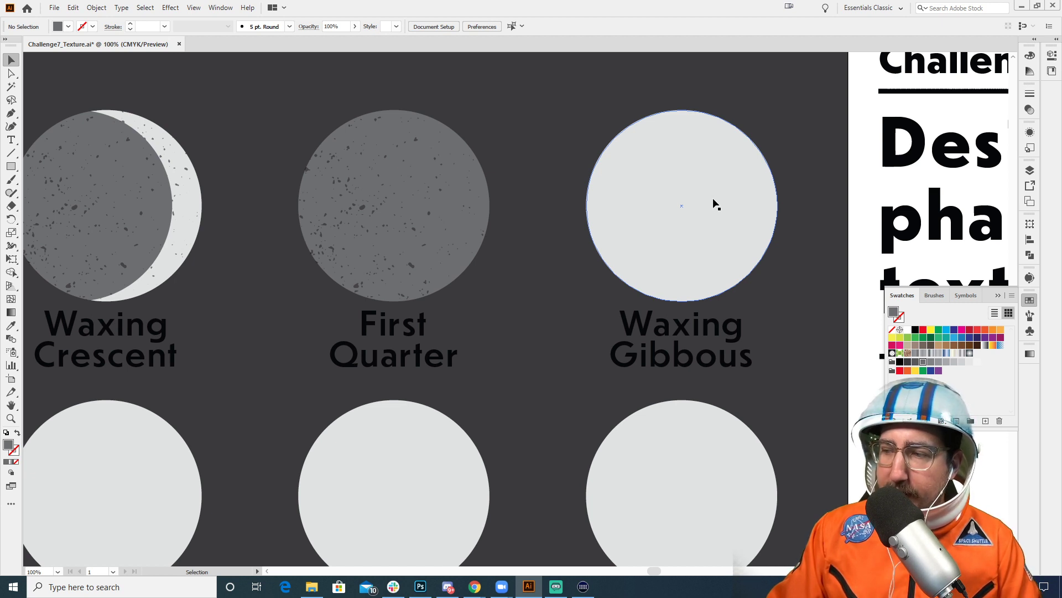
pyautogui.moveTo(714, 205); pyautogui.dragTo(495, 186)
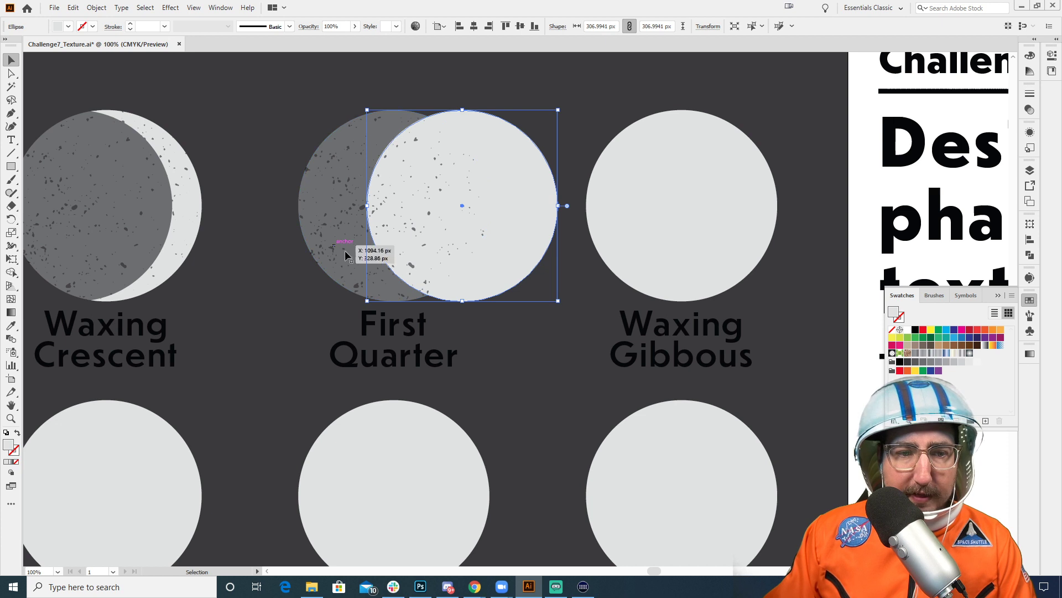
pyautogui.moveTo(514, 151); pyautogui.dragTo(459, 155)
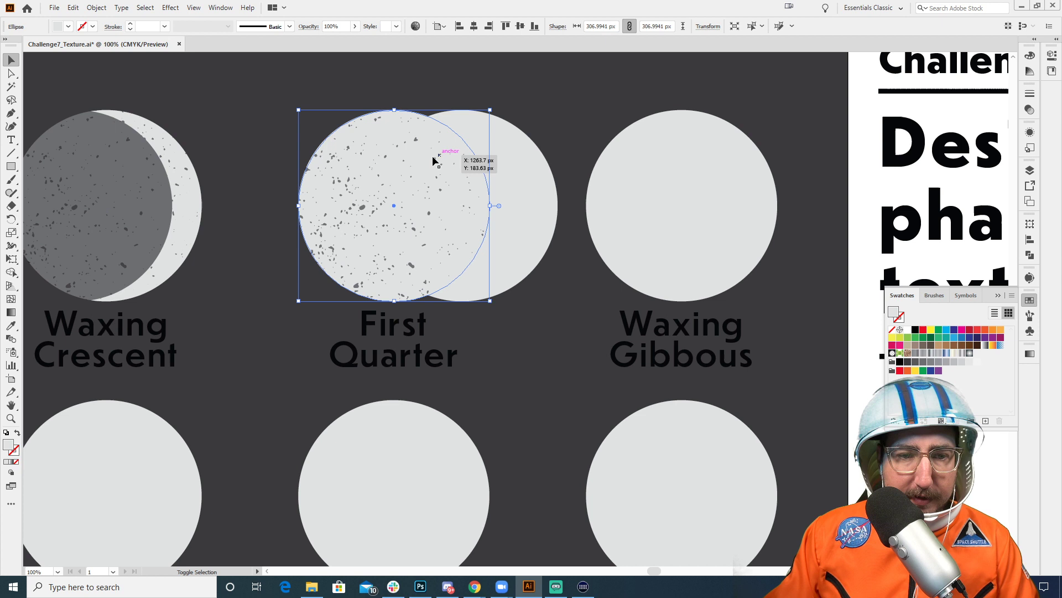
# Step: Fill the copy covering the First Quarter red, then bring the offset copy to the front and fill it yellow
pyautogui.click(923, 329)
pyautogui.click(523, 173)
pyautogui.hotkey('ctrl', 'shift', ']')
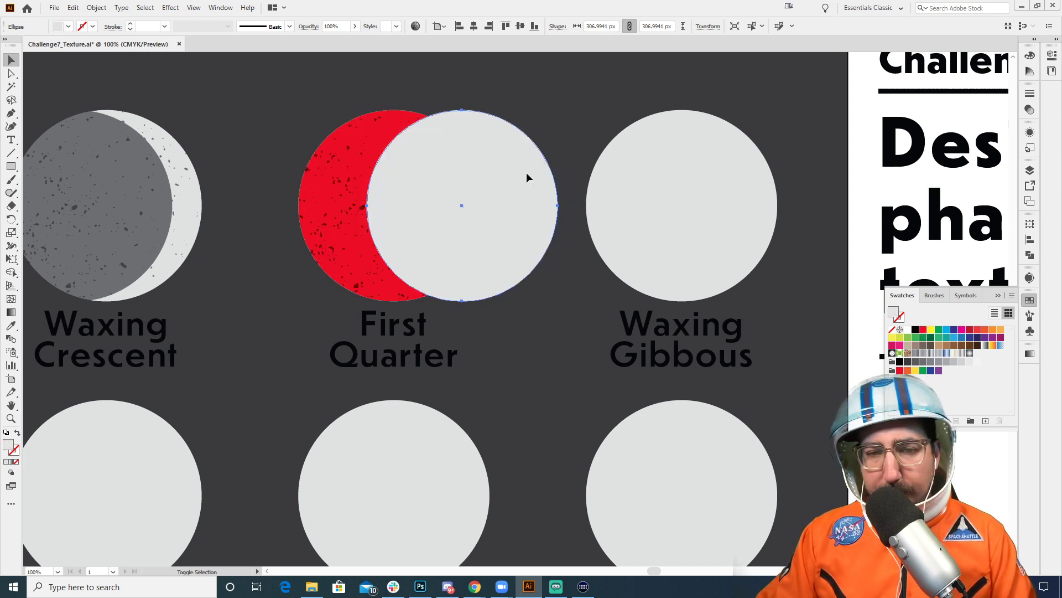
pyautogui.click(931, 329)
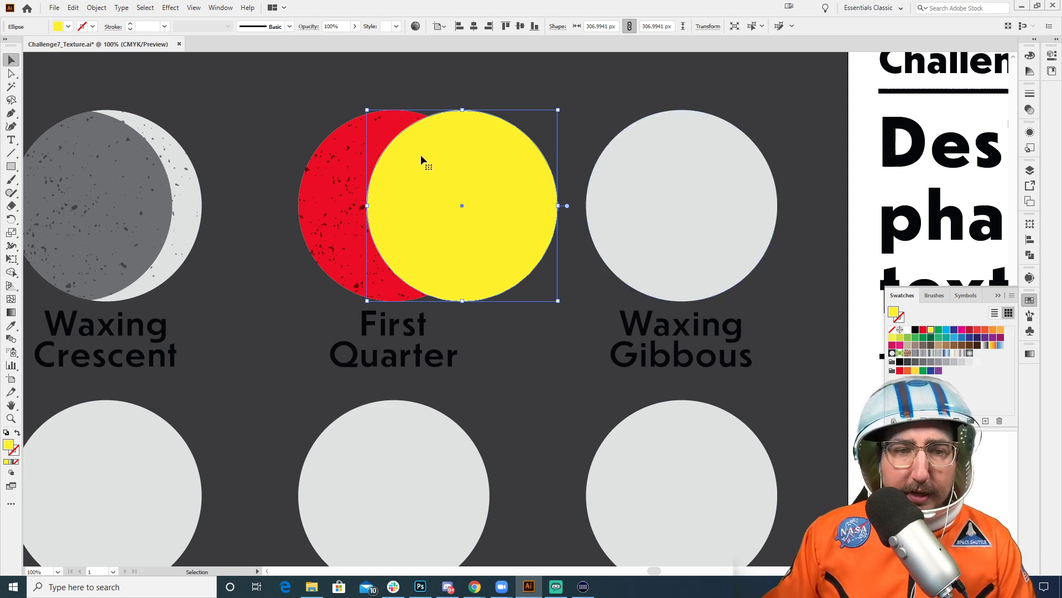
# Step: Subtract the yellow circle from the red circle with Minus Front, leaving a crescent on the First Quarter moon
pyautogui.keyDown('shift'); pyautogui.click(383, 136); pyautogui.keyUp('shift')
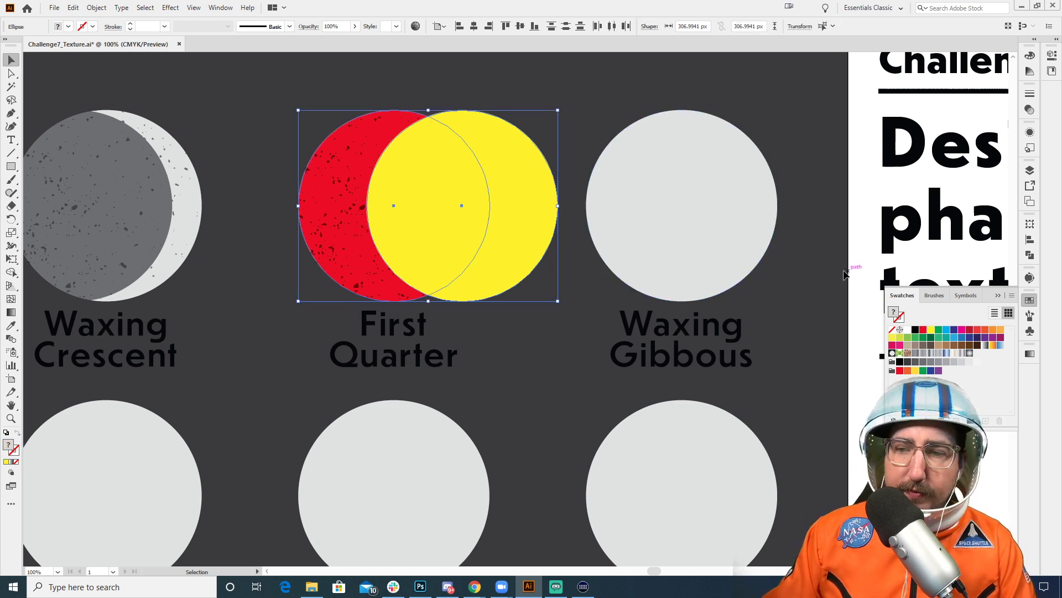
pyautogui.click(1032, 256)
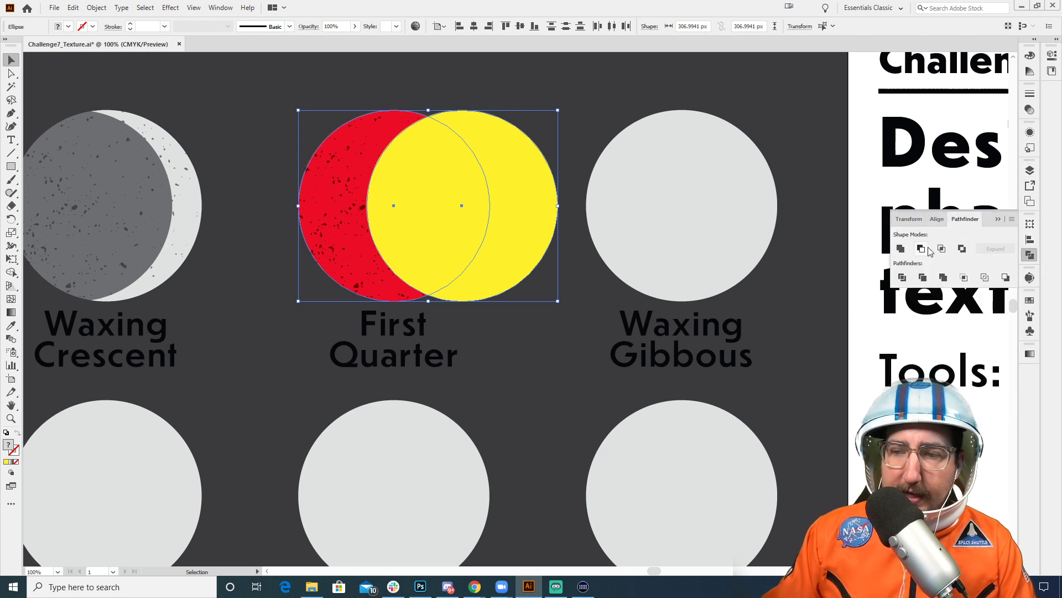
pyautogui.click(921, 249)
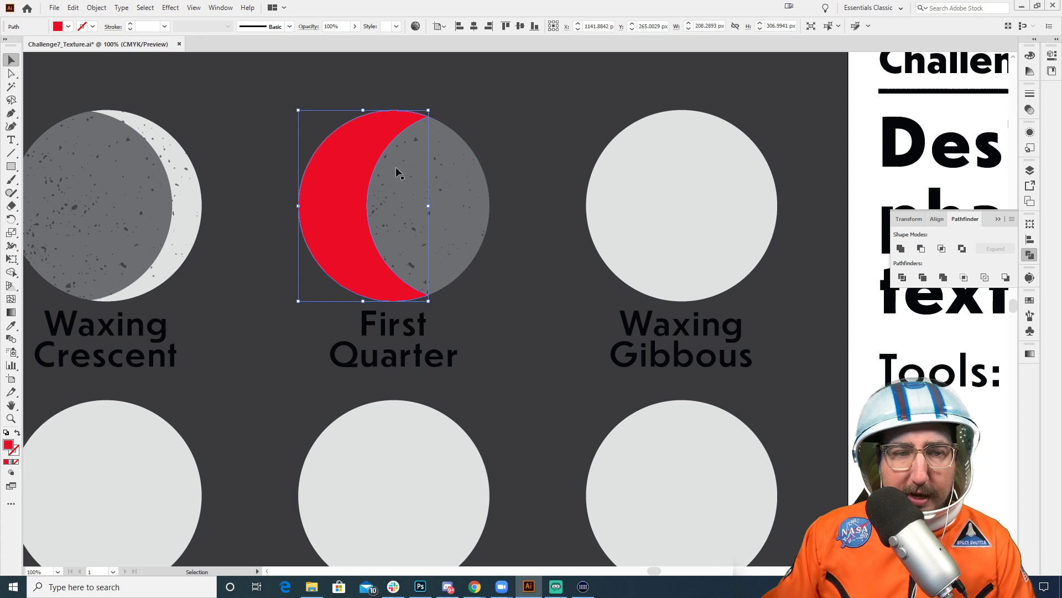
# Step: Fill the red First Quarter crescent with the light gray sampled from the Waxing Gibbous circle
pyautogui.press('i')
pyautogui.click(657, 195)
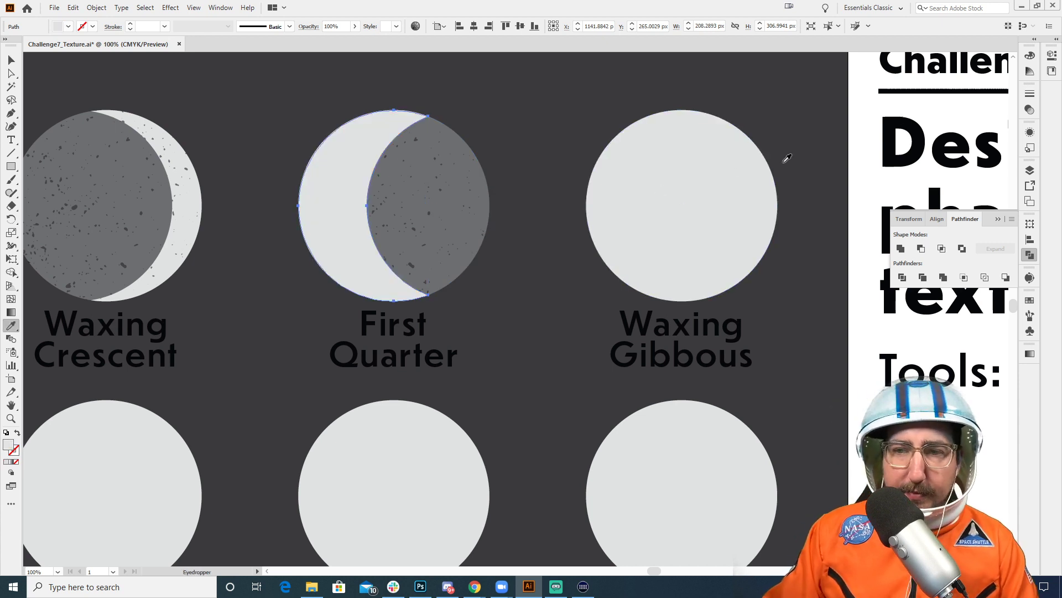
pyautogui.press('v')
pyautogui.click(866, 130)
pyautogui.press('z')
pyautogui.click(409, 238)
pyautogui.press('space')
pyautogui.moveTo(530, 213); pyautogui.dragTo(454, 224)
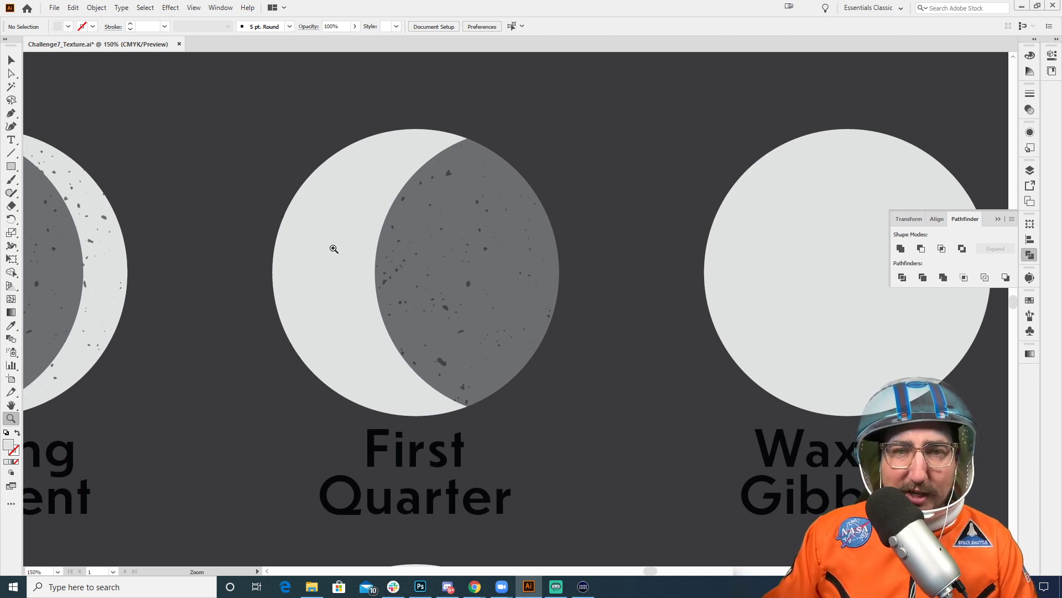
# Step: Duplicate the rightmost black speckle texture below the chart and place the copy over the First Quarter moon
pyautogui.keyDown('alt'); pyautogui.click(381, 290); pyautogui.keyUp('alt')
pyautogui.keyDown('alt'); pyautogui.click(438, 301); pyautogui.keyUp('alt')
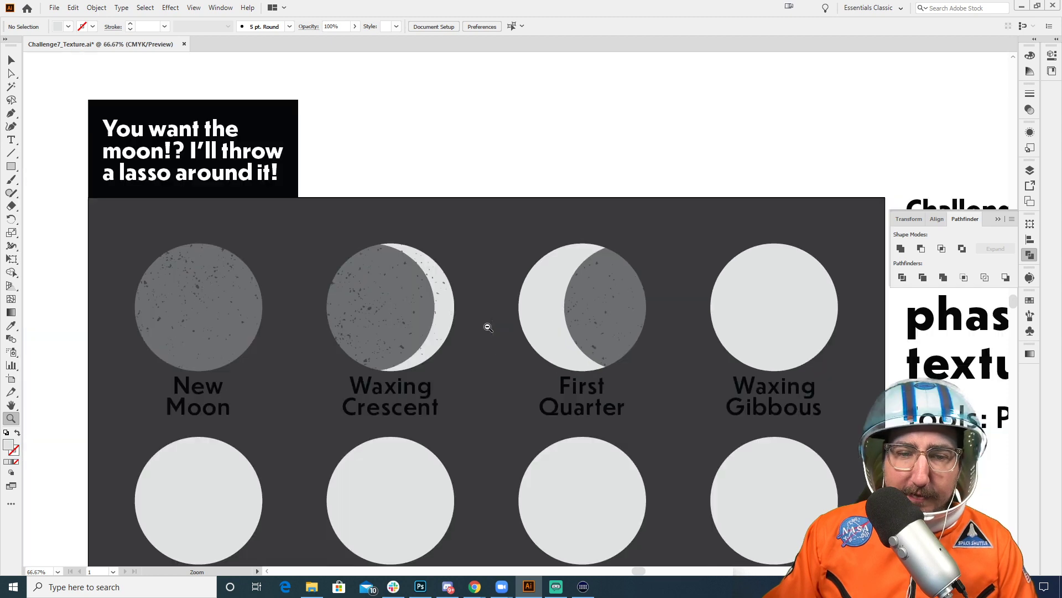
pyautogui.keyDown('alt'); pyautogui.click(501, 343); pyautogui.keyUp('alt')
pyautogui.moveTo(505, 413); pyautogui.dragTo(330, 290)
pyautogui.press('v')
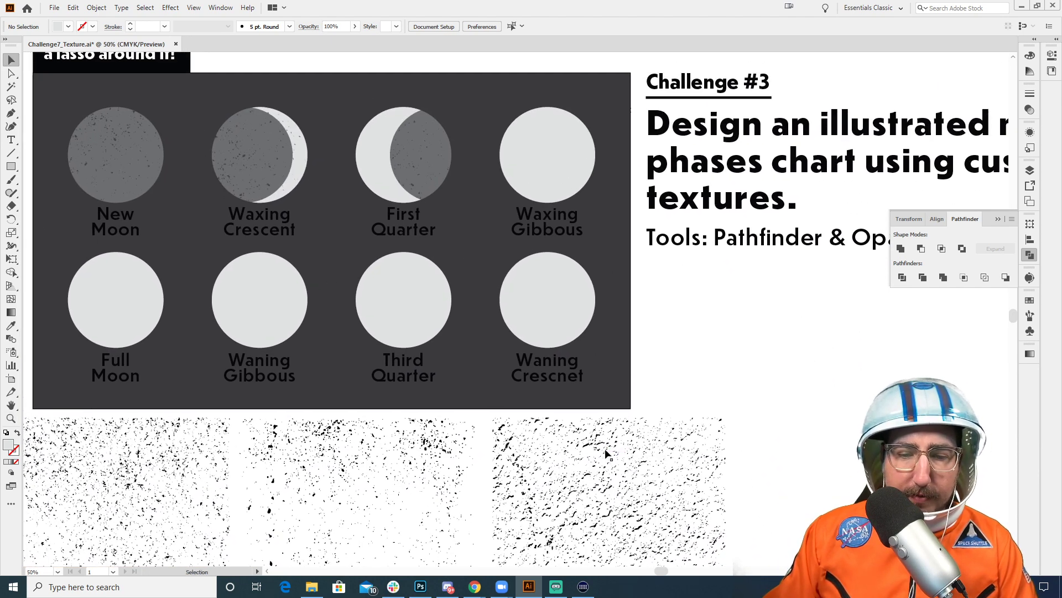
pyautogui.moveTo(598, 434); pyautogui.dragTo(356, 116)
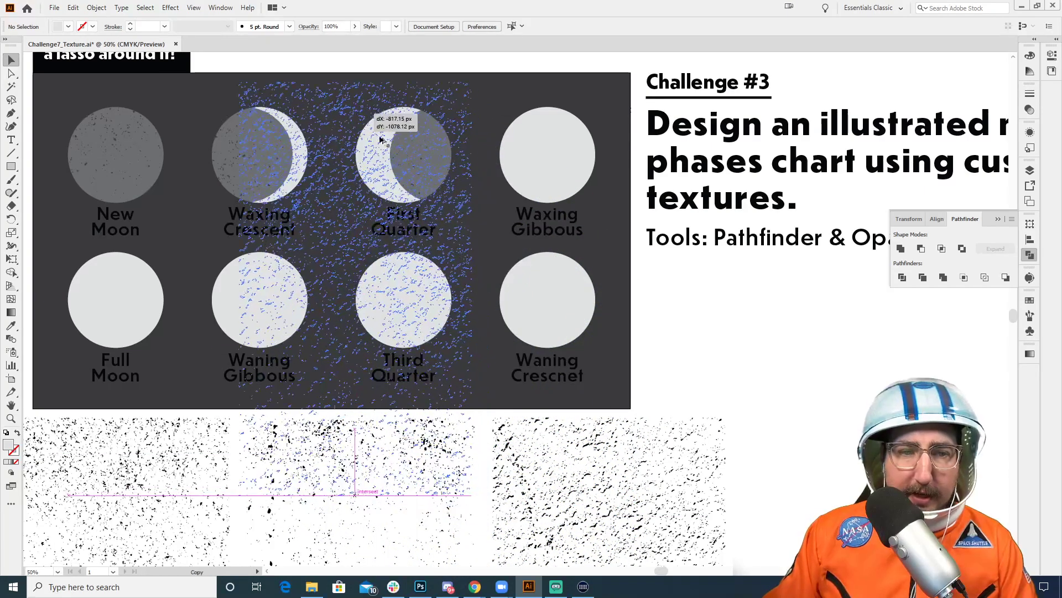
# Step: Bring the black texture copy to the front of the First Quarter moon and deselect it
pyautogui.press('z')
pyautogui.click(414, 189)
pyautogui.click(487, 290)
pyautogui.click(486, 290)
pyautogui.press('v')
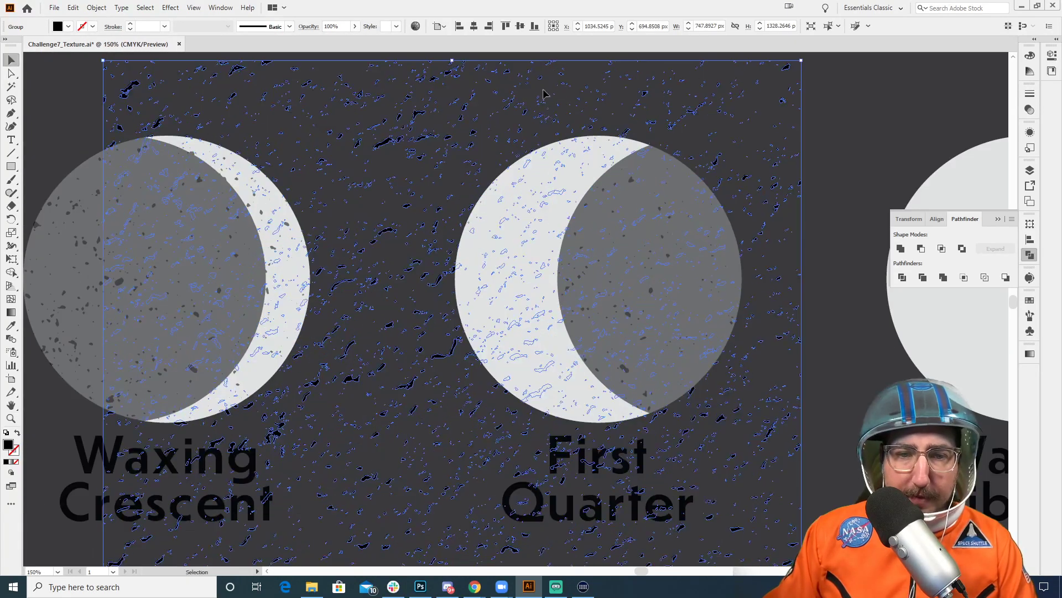
pyautogui.moveTo(555, 125); pyautogui.dragTo(458, 195)
pyautogui.hotkey('ctrl', 'shift', ']')
pyautogui.click(462, 78)
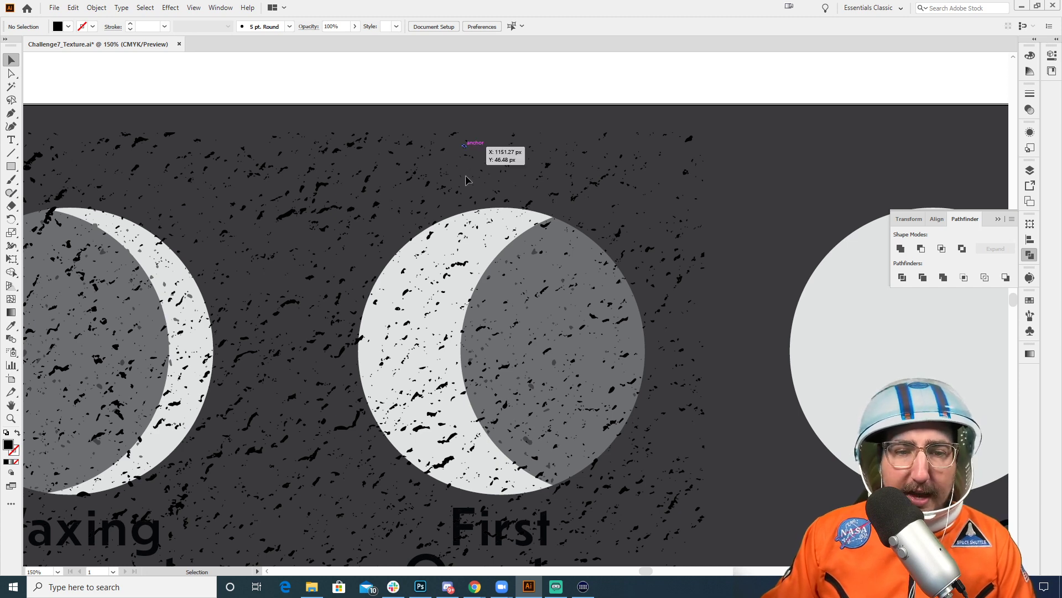
# Step: Try using the black texture as an opacity mask on the light First Quarter crescent, then undo it
pyautogui.click(462, 209)
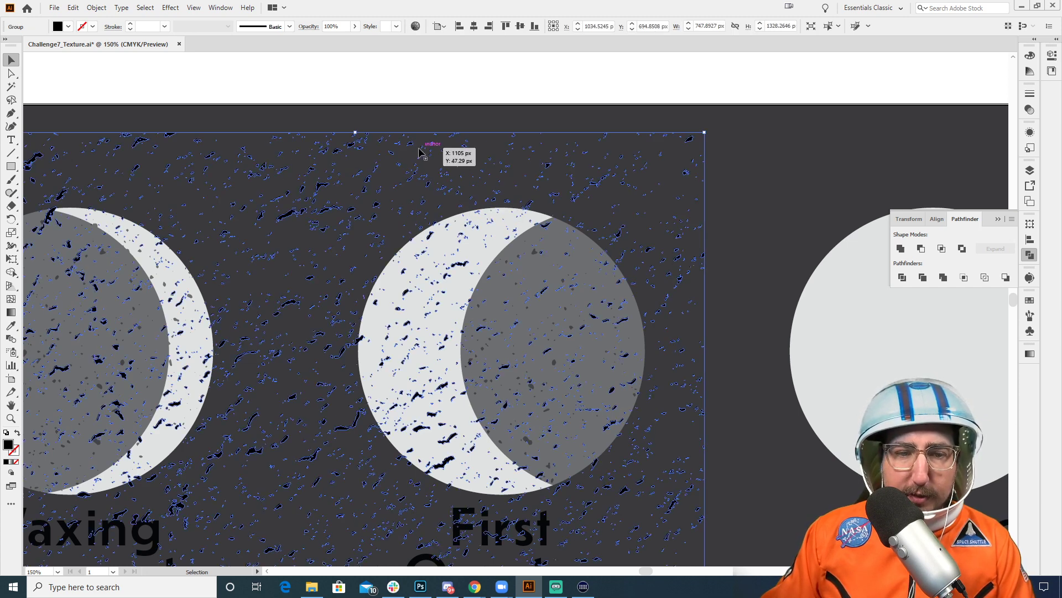
pyautogui.keyDown('shift'); pyautogui.click(473, 253); pyautogui.keyUp('shift')
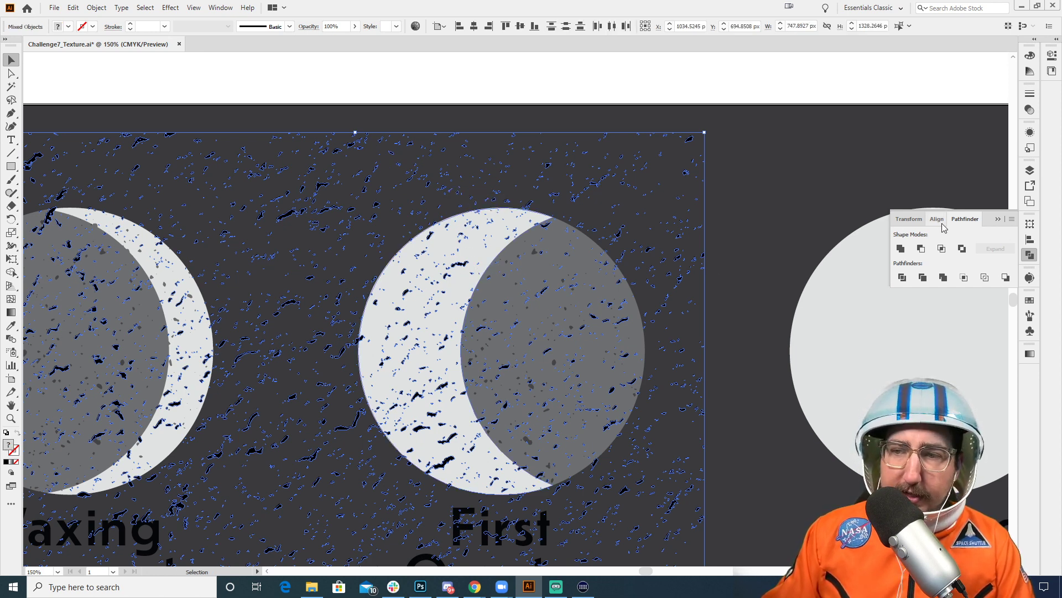
pyautogui.click(1030, 109)
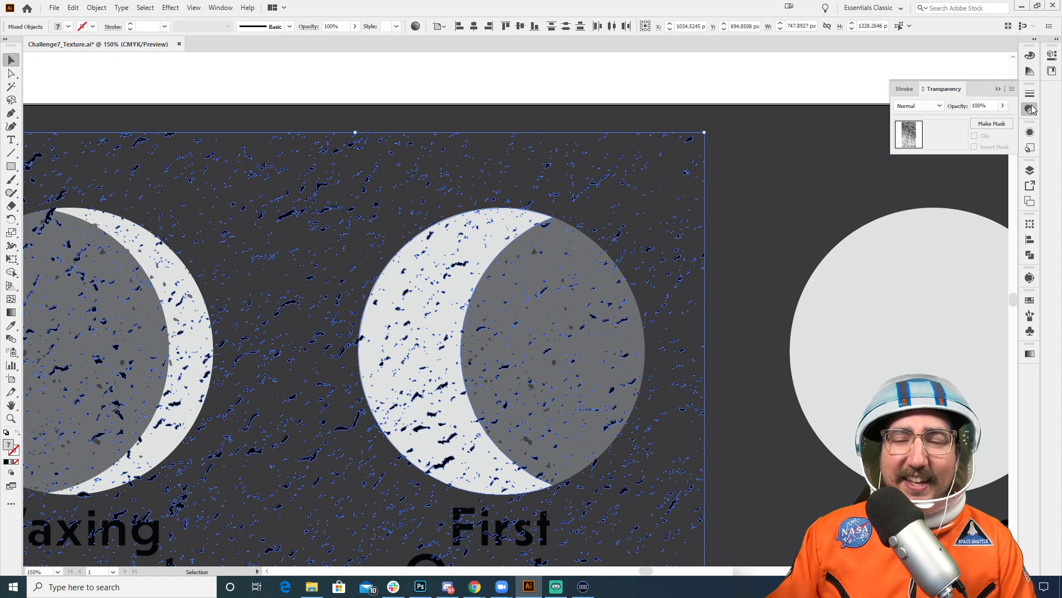
pyautogui.click(992, 124)
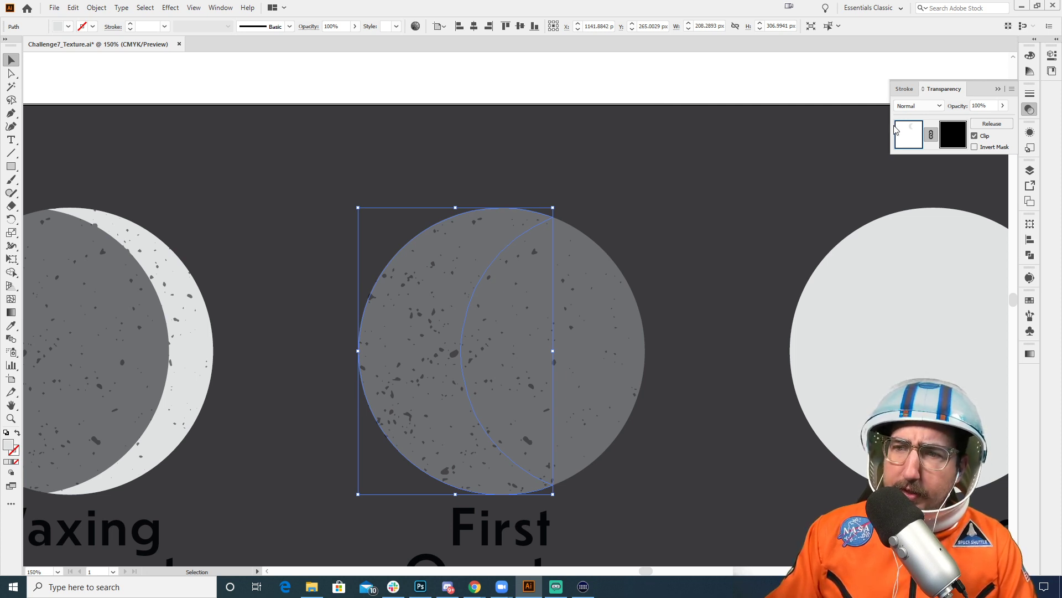
pyautogui.hotkey('ctrl', 'z')
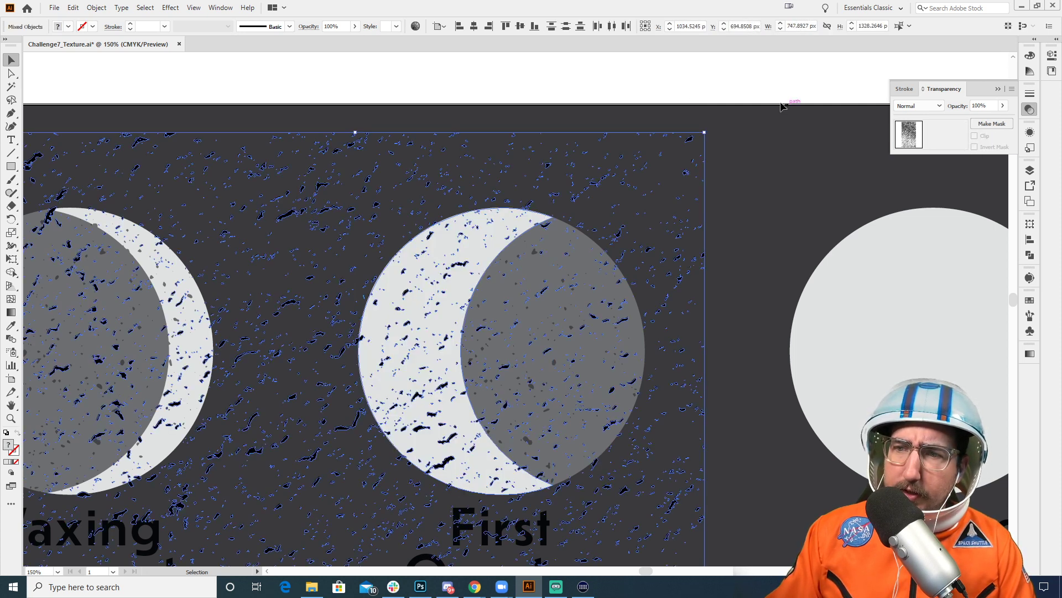
# Step: Fill the texture copy over the First Quarter moon with white sampled from the empty canvas above the chart
pyautogui.click(720, 69)
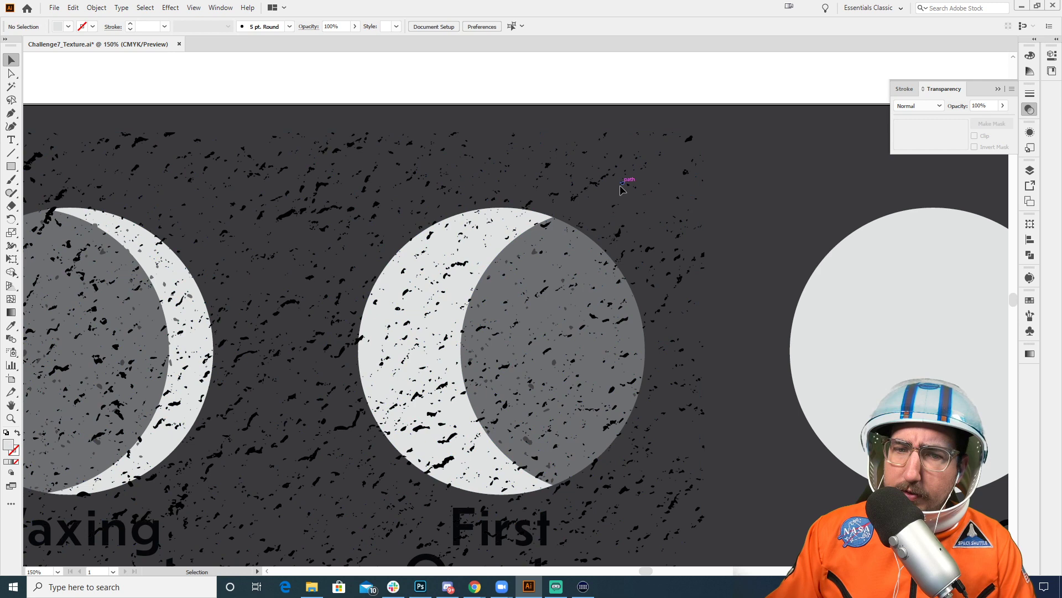
pyautogui.click(546, 227)
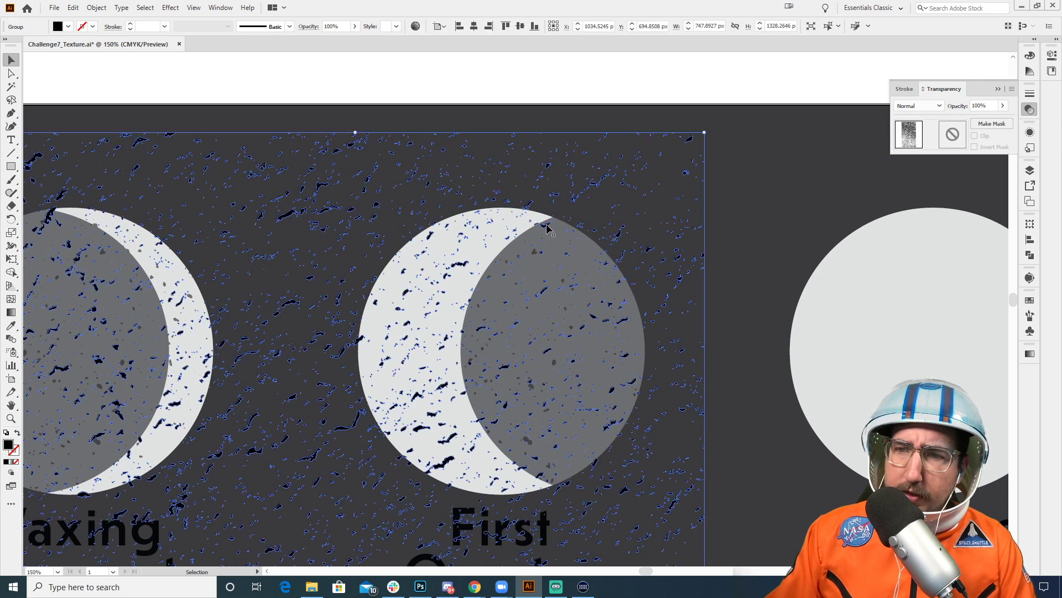
pyautogui.press('i')
pyautogui.click(645, 70)
pyautogui.press('v')
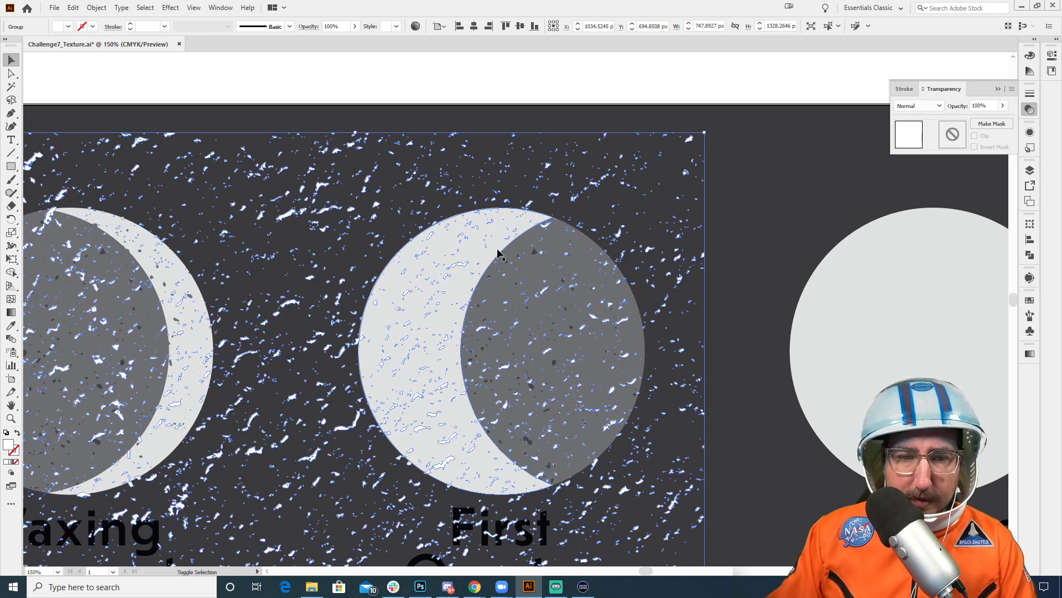
# Step: Try the white texture as an opacity mask on the First Quarter crescent, toggling Invert Mask on and off
pyautogui.keyDown('shift'); pyautogui.click(498, 250); pyautogui.keyUp('shift')
pyautogui.click(1010, 125)
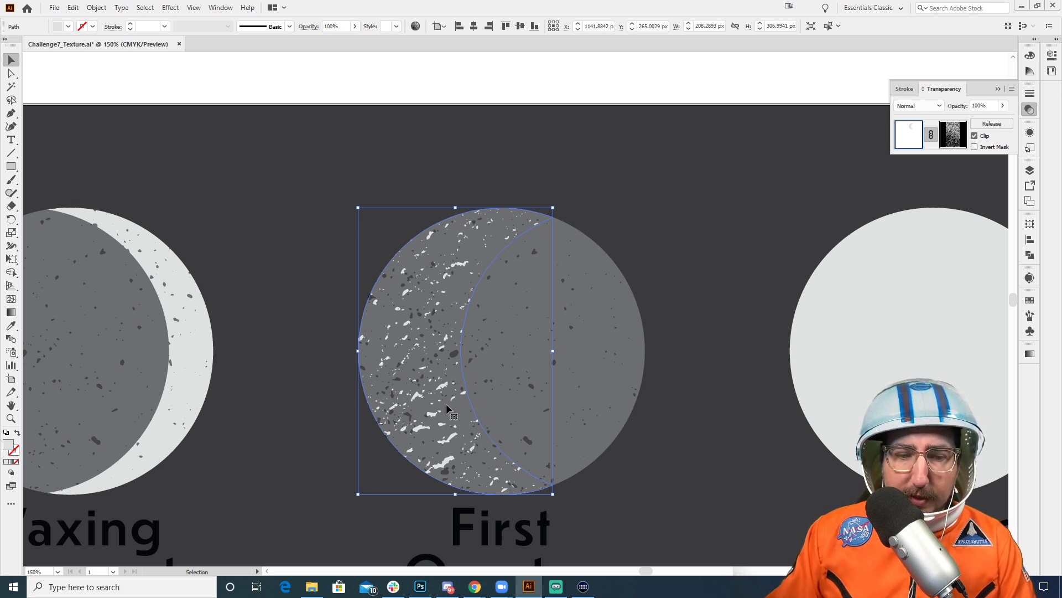
pyautogui.click(975, 146)
pyautogui.click(974, 147)
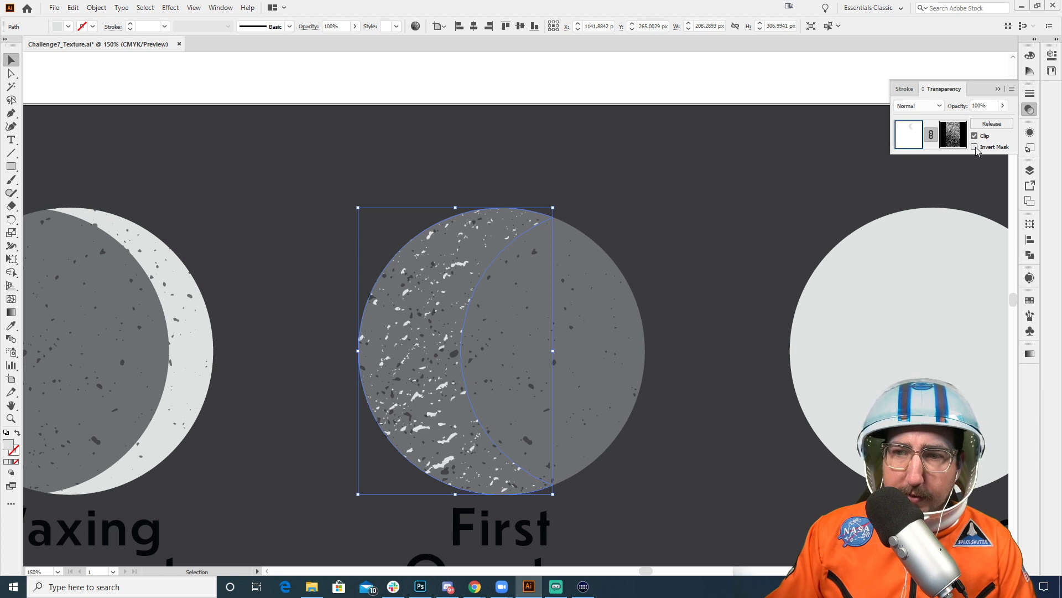
pyautogui.click(975, 147)
pyautogui.click(975, 147)
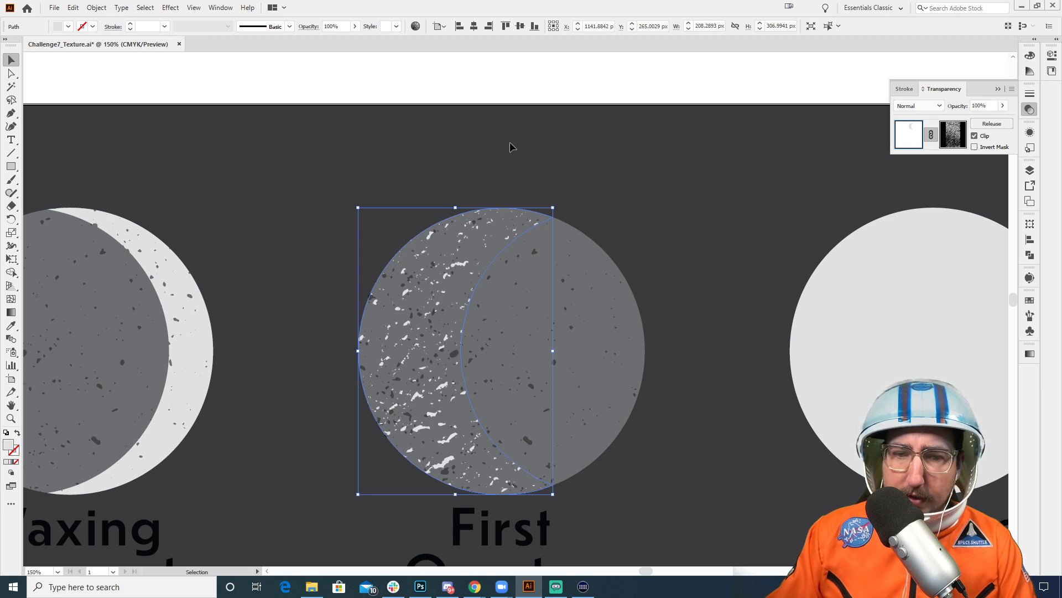
# Step: Undo the opacity mask and the white fill, then delete the speckle texture copy over the First Quarter moon
pyautogui.hotkey('ctrl', 'z')
pyautogui.hotkey('ctrl', 'z')
pyautogui.hotkey('ctrl', 'z')
pyautogui.hotkey('ctrl', 'z')
pyautogui.hotkey('ctrl', 'z')
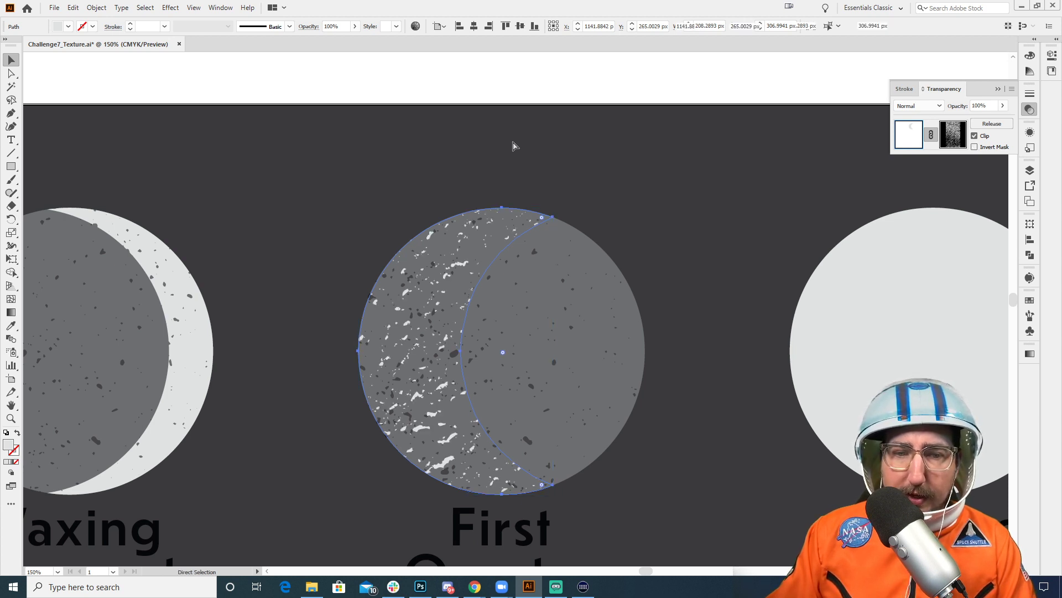
pyautogui.click(506, 89)
pyautogui.click(544, 162)
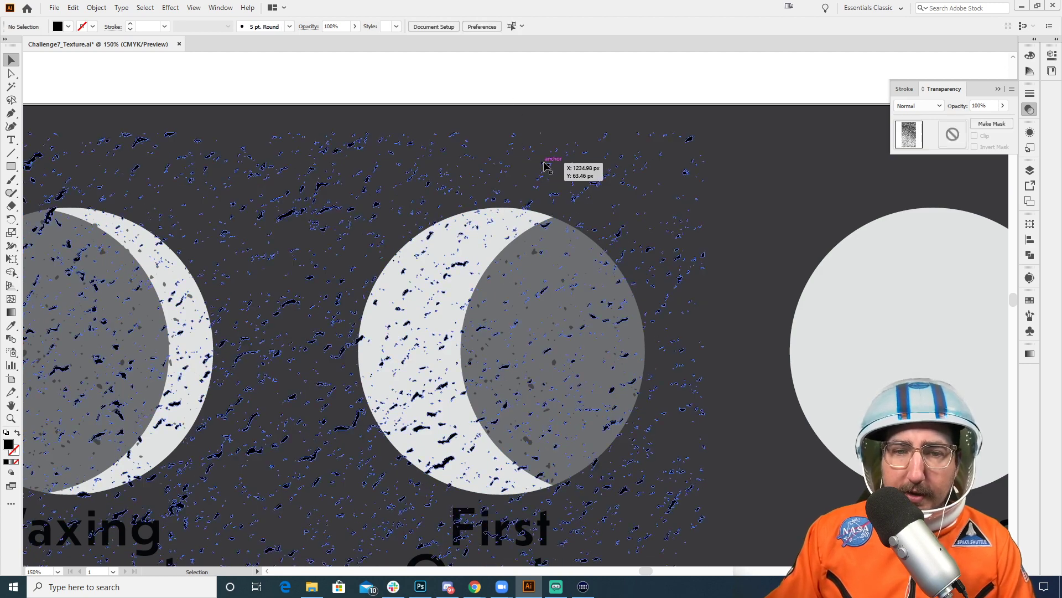
pyautogui.press('Delete')
# Step: Place the beige Texture.png plaster image over the First Quarter moon and bring it to the front
pyautogui.press('z')
pyautogui.keyDown('alt'); pyautogui.click(481, 290); pyautogui.keyUp('alt')
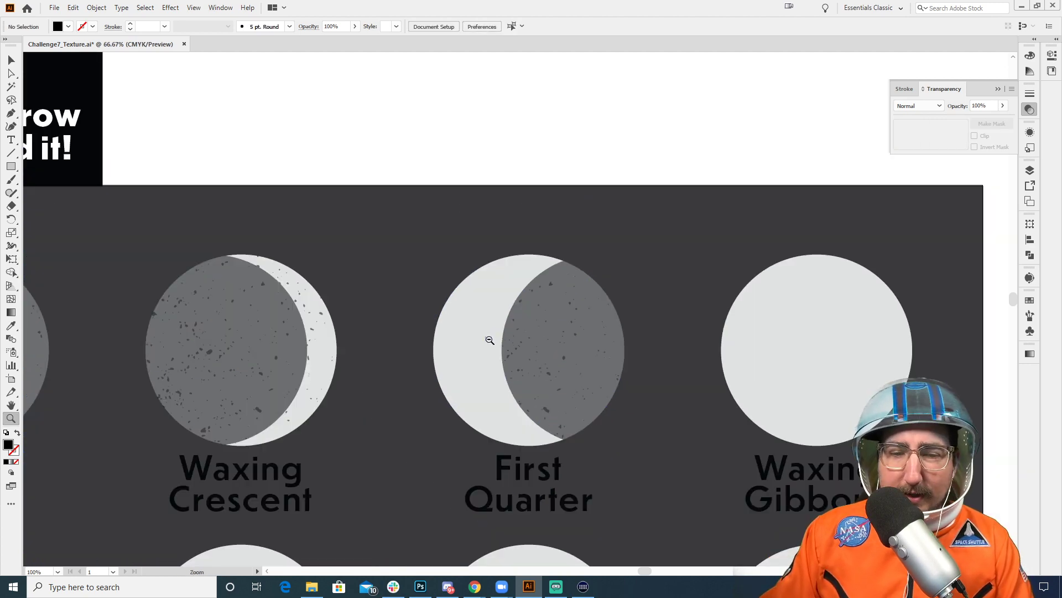
pyautogui.keyDown('alt'); pyautogui.click(490, 339); pyautogui.keyUp('alt')
pyautogui.keyDown('alt'); pyautogui.click(490, 339); pyautogui.keyUp('alt')
pyautogui.scroll(-6, 490, 438)
pyautogui.press('v')
pyautogui.moveTo(343, 451); pyautogui.dragTo(510, 147)
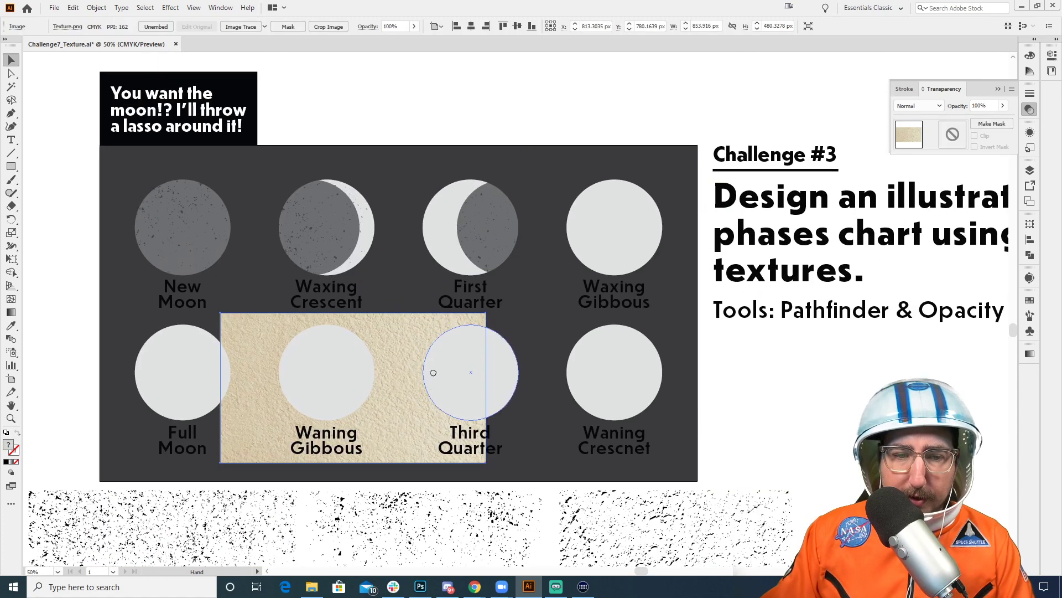
pyautogui.moveTo(409, 370); pyautogui.dragTo(492, 187)
pyautogui.press('z')
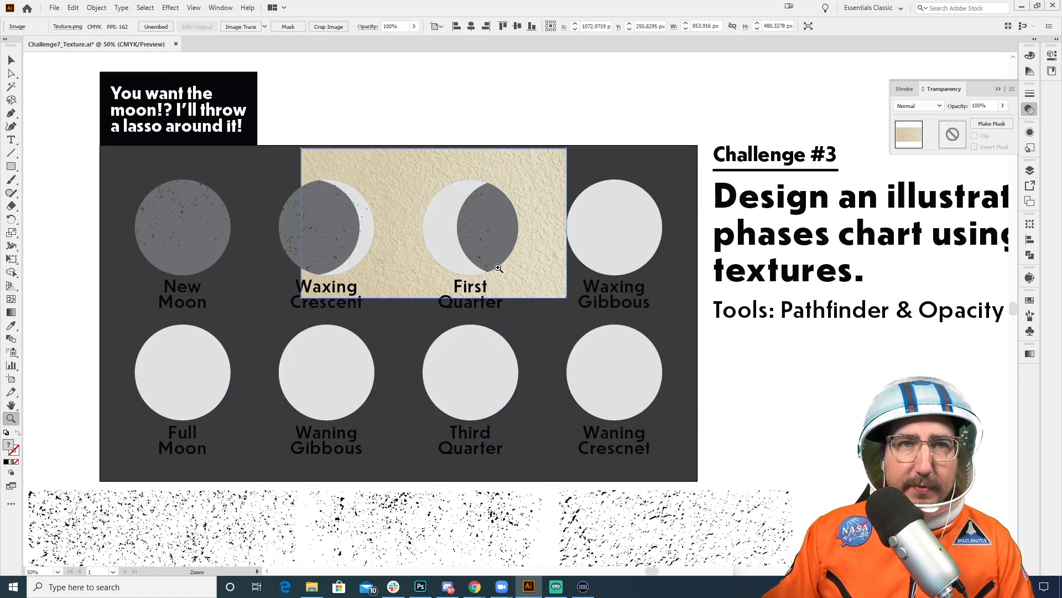
pyautogui.click(508, 262)
pyautogui.click(508, 263)
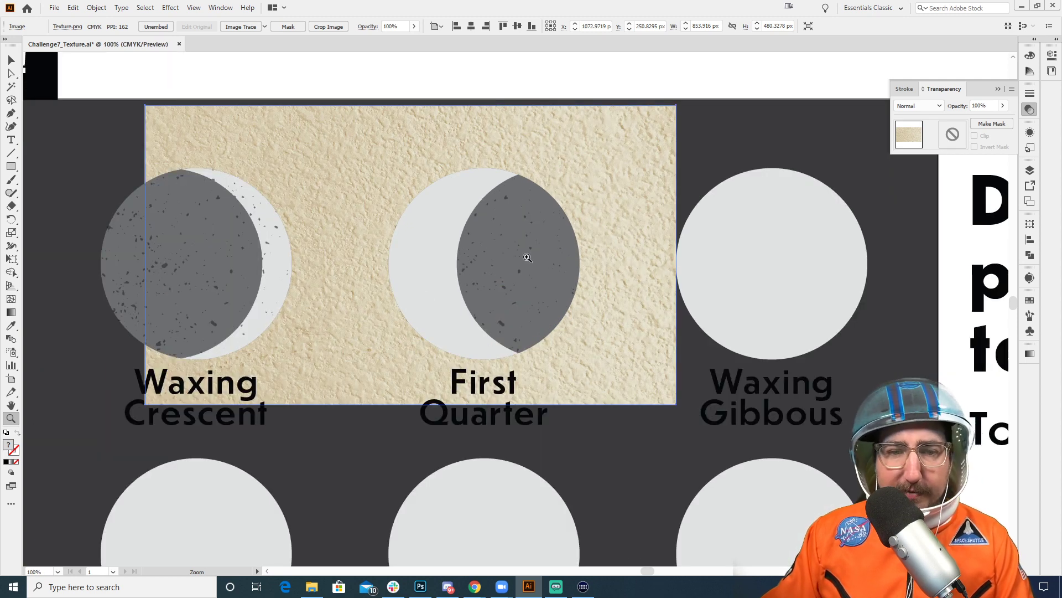
pyautogui.hotkey('ctrl', 'shift', ']')
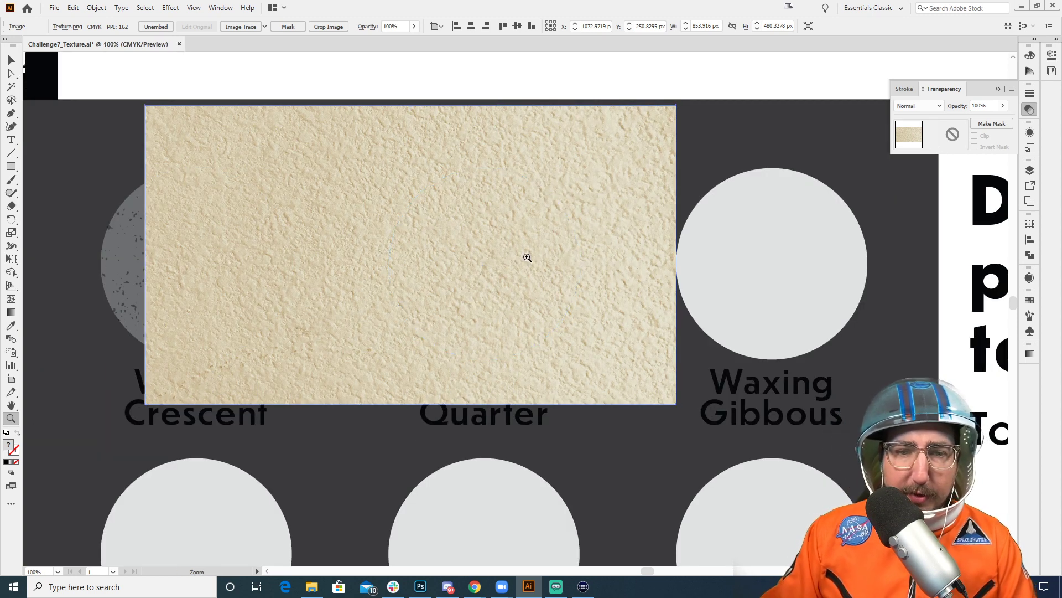
# Step: Select the First Quarter crescent together with the plaster image, using Outline view, and make an opacity mask from them
pyautogui.press('v')
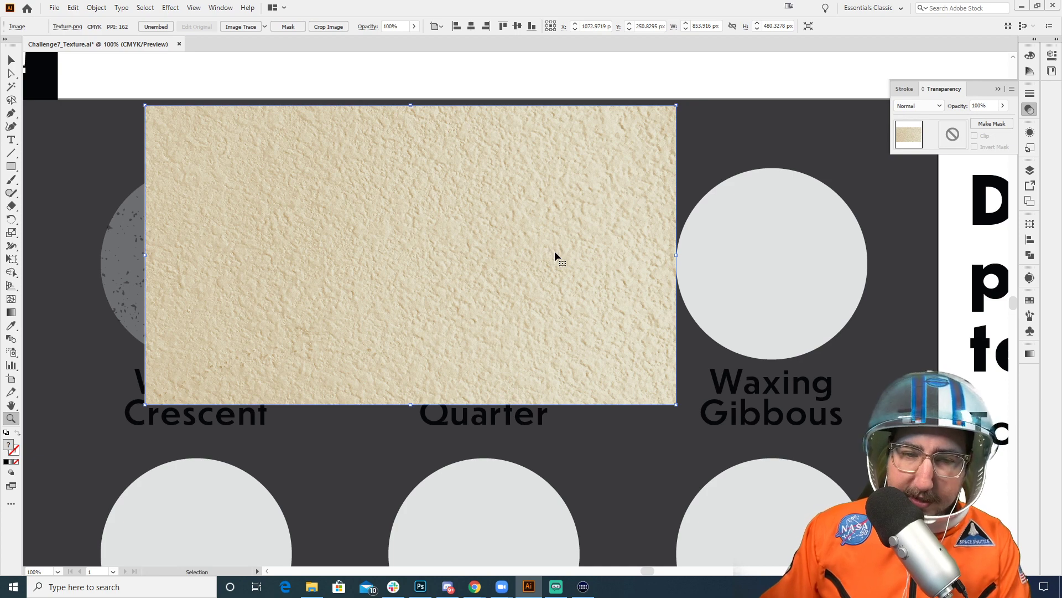
pyautogui.hotkey('ctrl', 'y')
pyautogui.keyDown('shift'); pyautogui.click(489, 197); pyautogui.keyUp('shift')
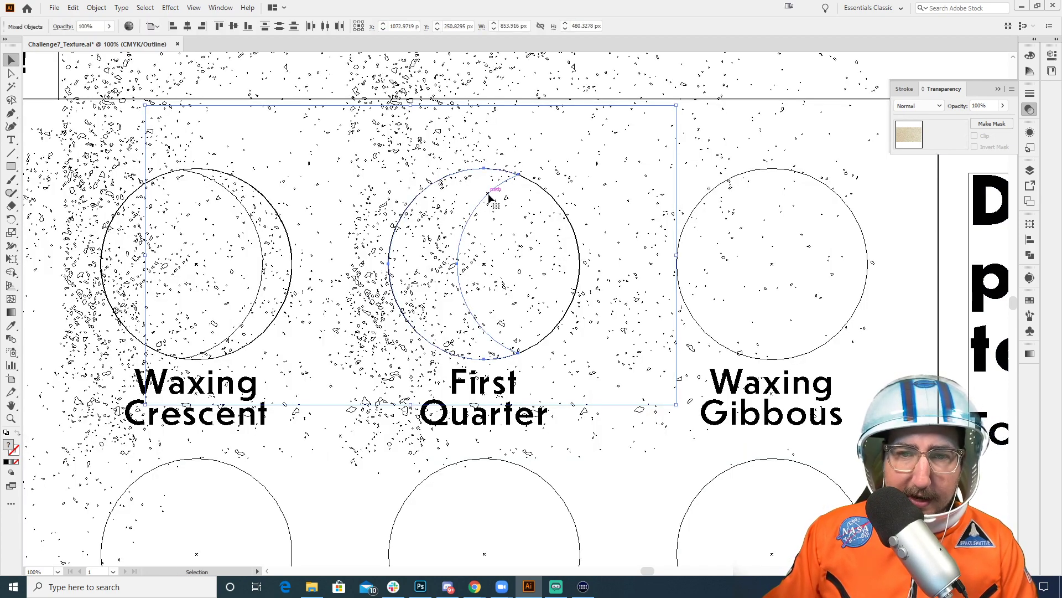
pyautogui.hotkey('ctrl', 'y')
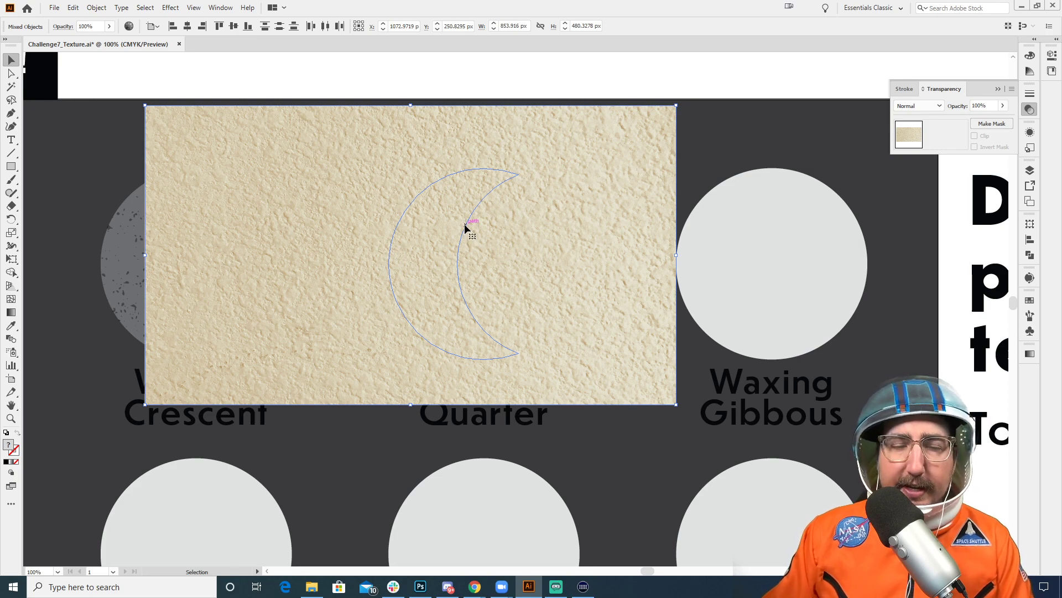
pyautogui.click(981, 124)
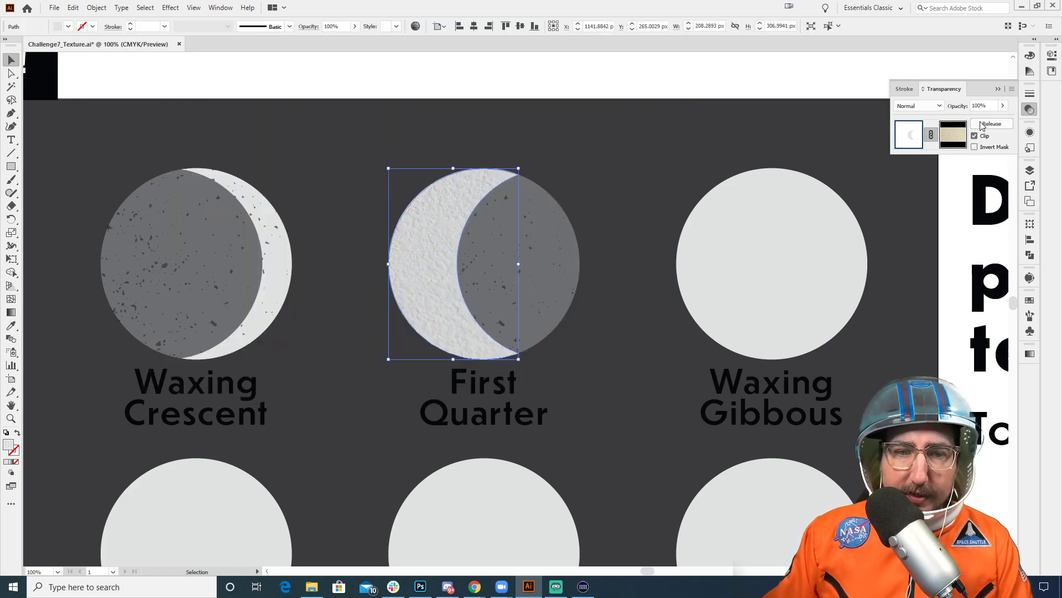
# Step: Rotate the plaster-textured First Quarter crescent half a turn so its open side faces left
pyautogui.press('z')
pyautogui.click(406, 304)
pyautogui.click(563, 257)
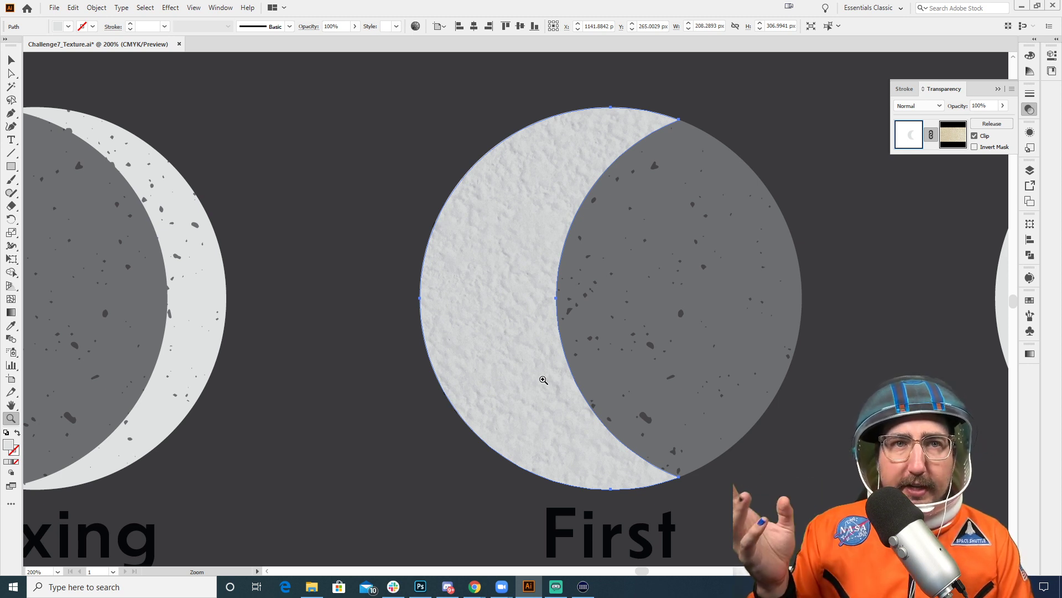
pyautogui.moveTo(643, 358); pyautogui.dragTo(529, 394)
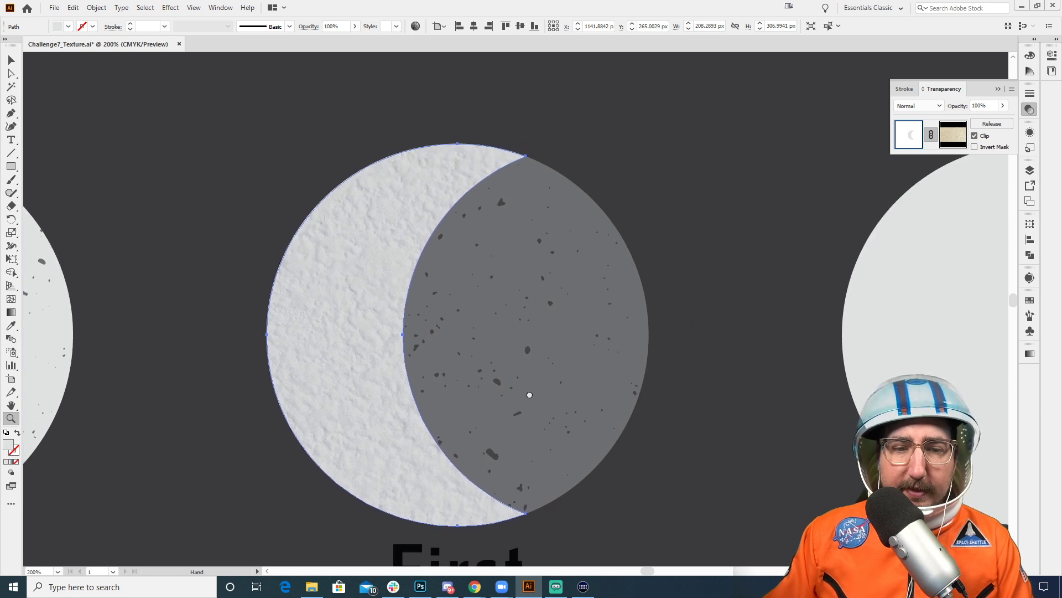
pyautogui.moveTo(525, 283); pyautogui.dragTo(635, 302)
pyautogui.press('r')
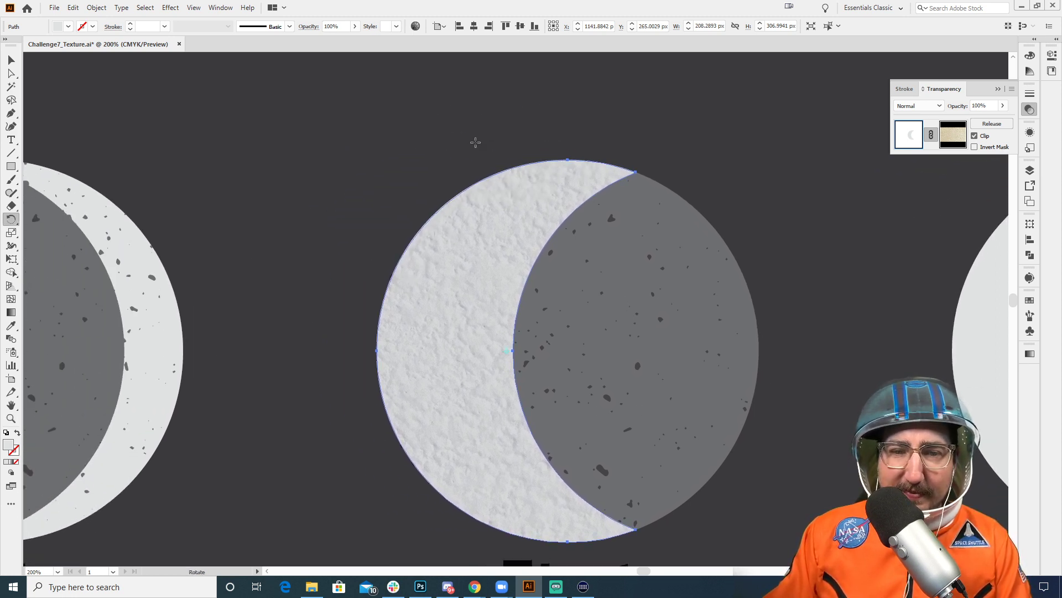
pyautogui.moveTo(475, 142); pyautogui.dragTo(534, 534)
# Step: Align the textured crescent to the right edge of the dark First Quarter circle and deselect both
pyautogui.press('v')
pyautogui.keyDown('shift'); pyautogui.click(693, 265); pyautogui.keyUp('shift')
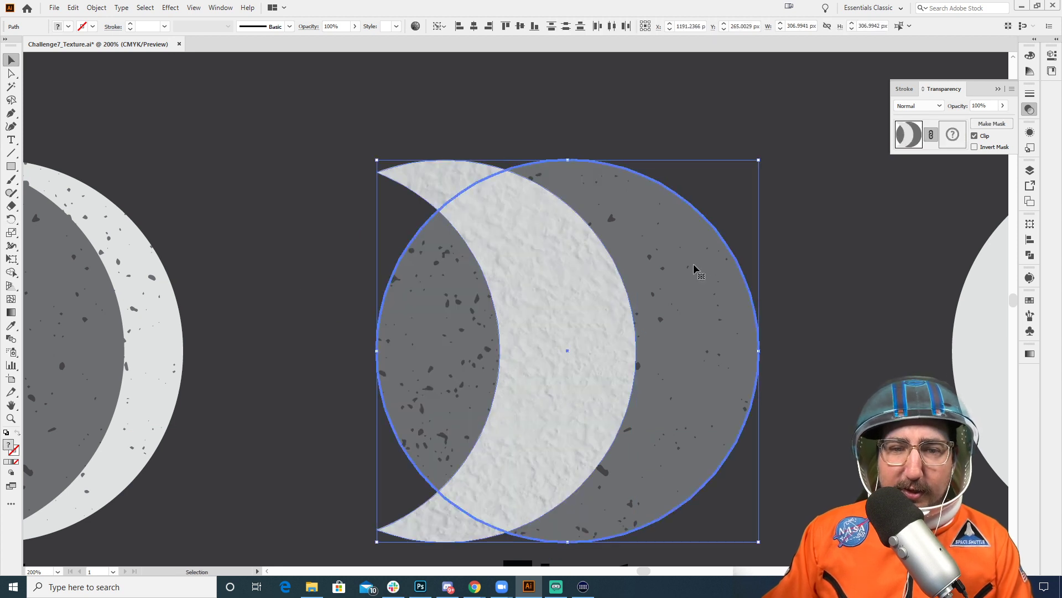
pyautogui.hotkey('ctrl', '7')
pyautogui.click(743, 154)
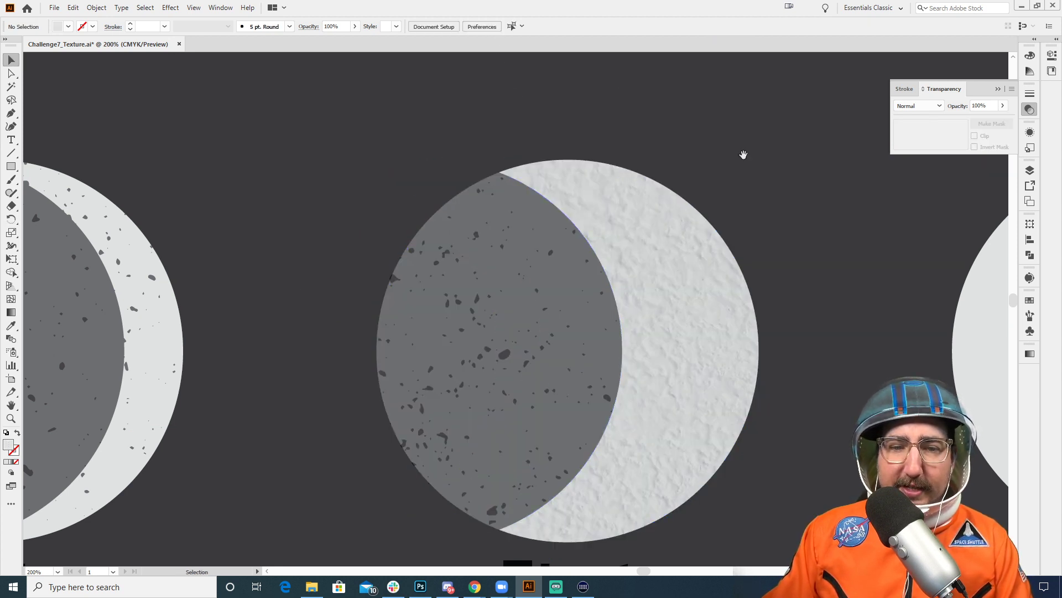
# Step: Release the opacity mask from the First Quarter crescent to separate it from the plaster image
pyautogui.moveTo(742, 155); pyautogui.dragTo(681, 173)
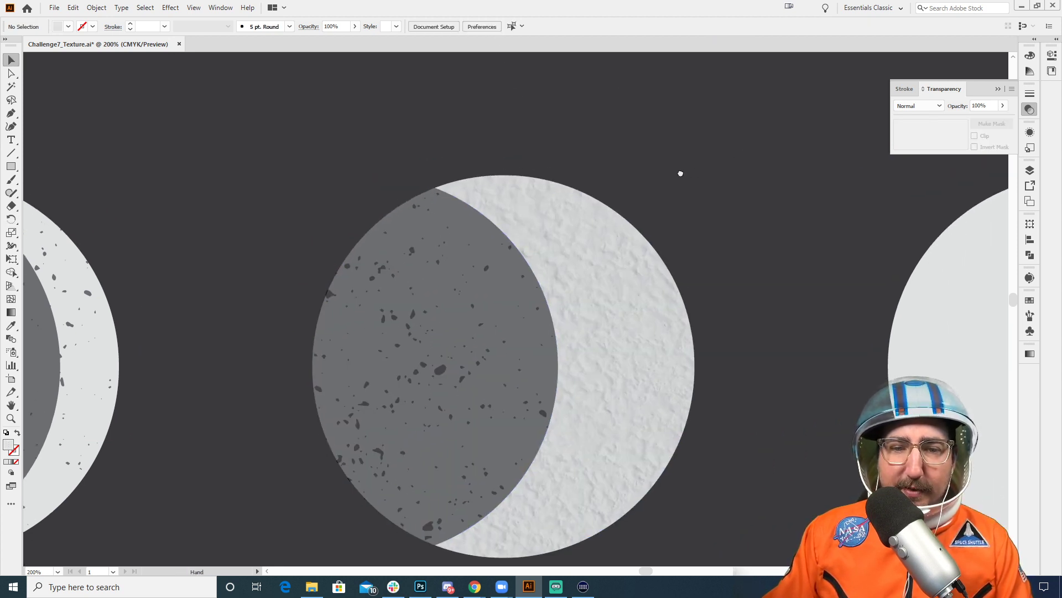
pyautogui.keyDown('ctrl'); pyautogui.click(624, 314); pyautogui.keyUp('ctrl')
pyautogui.click(426, 242)
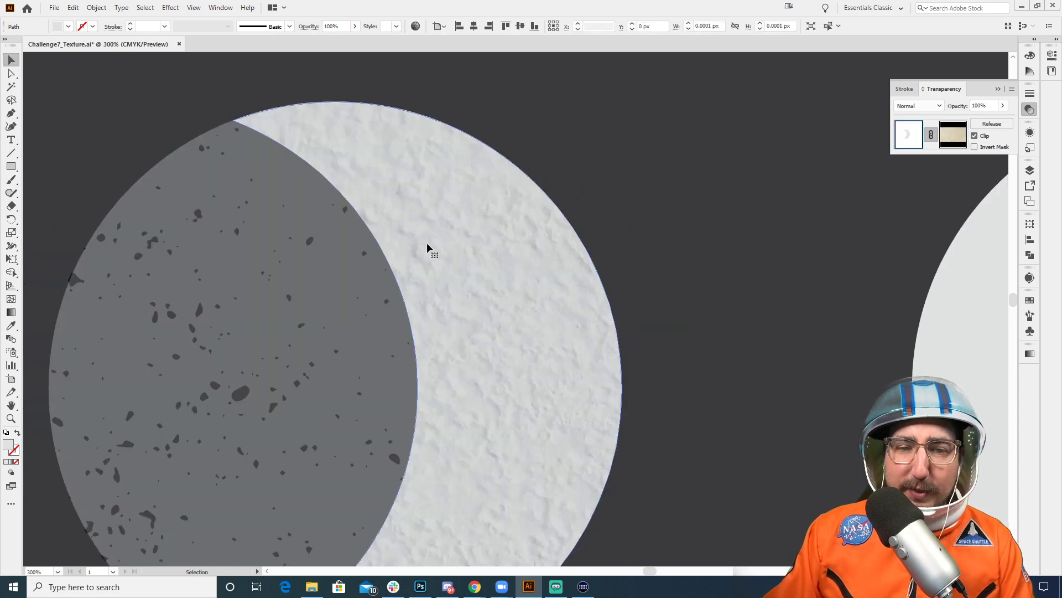
pyautogui.click(1000, 126)
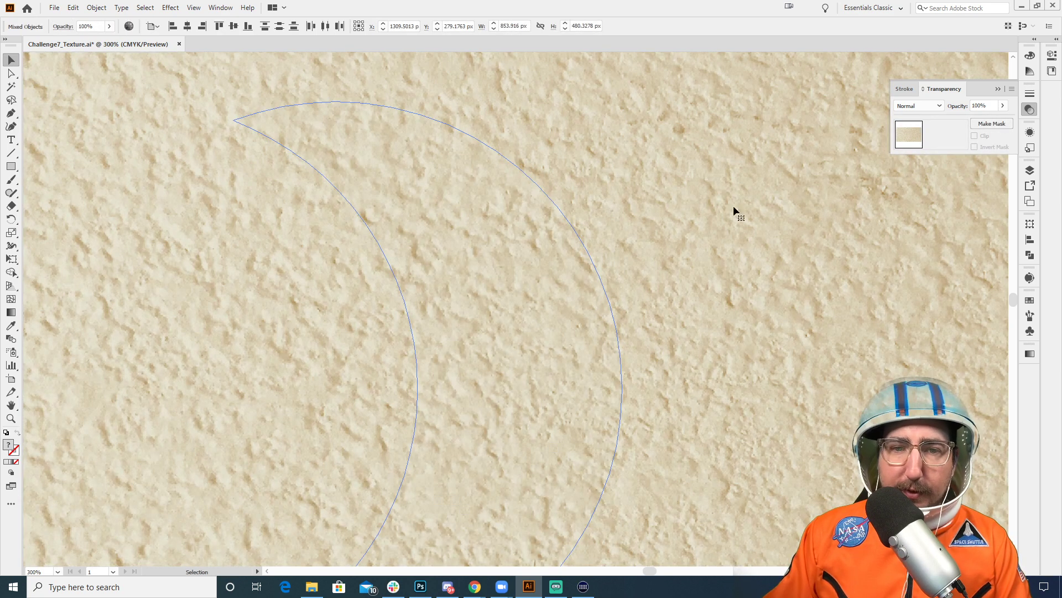
# Step: Select the plaster image and the First Quarter crescent, using Outline view, and make an opacity mask from them
pyautogui.press('z')
pyautogui.keyDown('alt'); pyautogui.click(550, 343); pyautogui.keyUp('alt')
pyautogui.keyDown('alt'); pyautogui.click(551, 344); pyautogui.keyUp('alt')
pyautogui.moveTo(549, 200); pyautogui.dragTo(628, 188)
pyautogui.press('v')
pyautogui.click(552, 149)
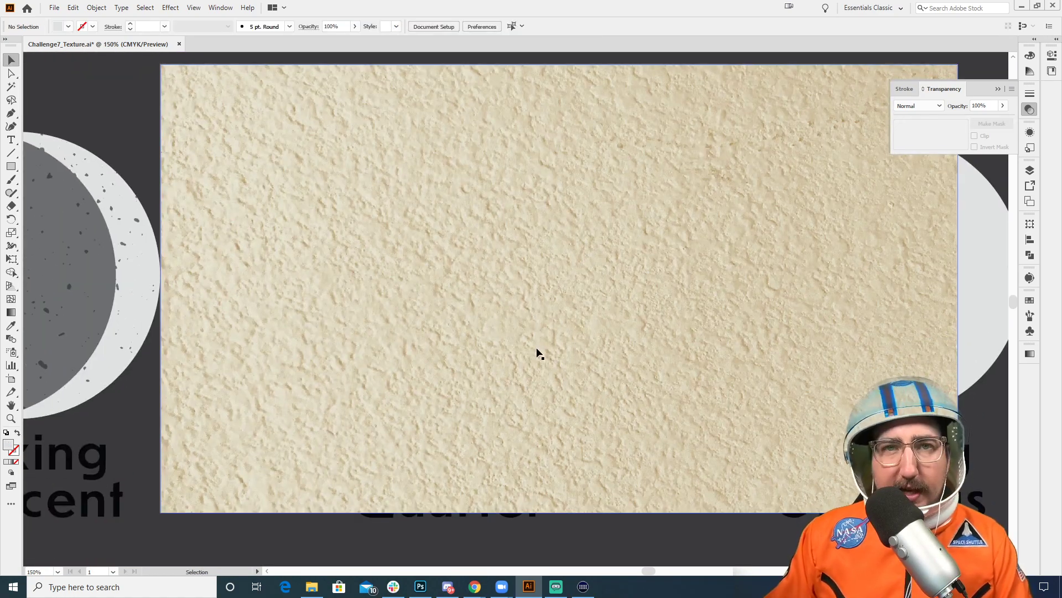
pyautogui.click(563, 248)
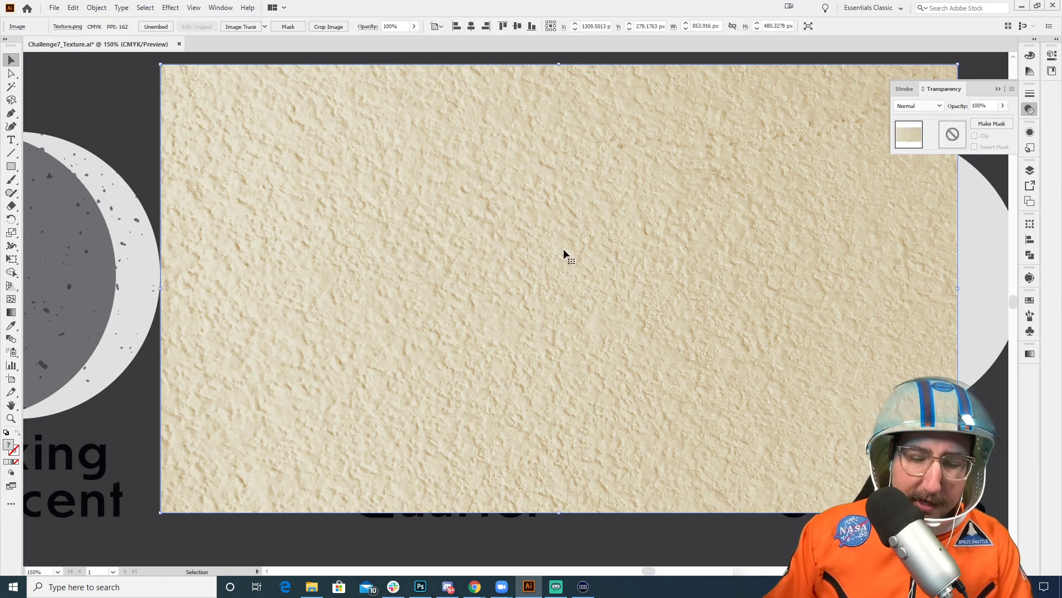
pyautogui.hotkey('ctrl', 'y')
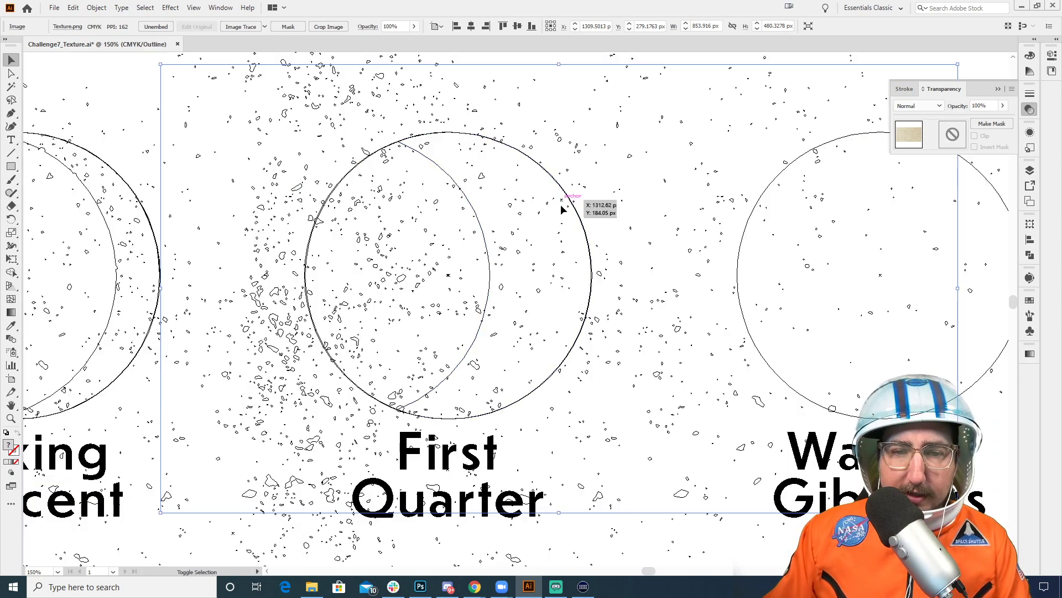
pyautogui.keyDown('shift'); pyautogui.click(481, 226); pyautogui.keyUp('shift')
pyautogui.hotkey('ctrl', 'y')
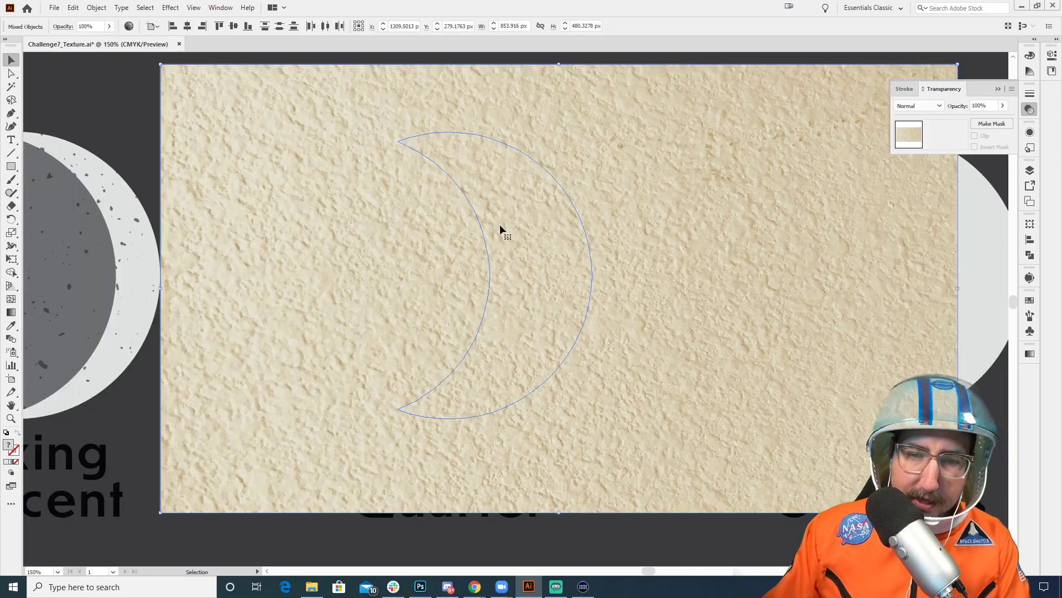
pyautogui.click(988, 123)
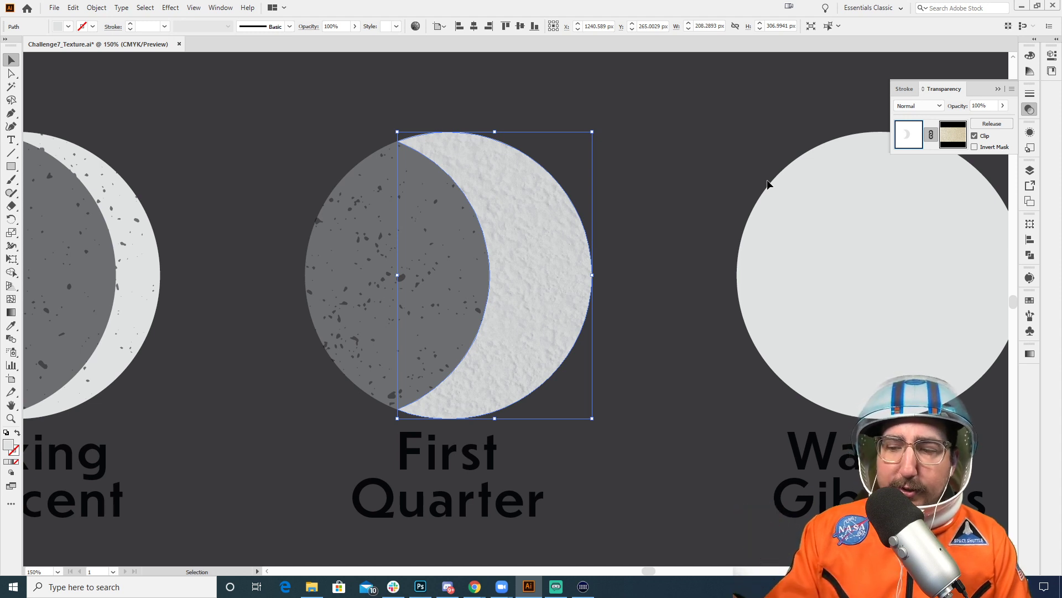
# Step: Draw a red rectangle about 104 × 130 px over the First Quarter crescent and bring the crescent in front of it
pyautogui.click(1030, 300)
pyautogui.press('m')
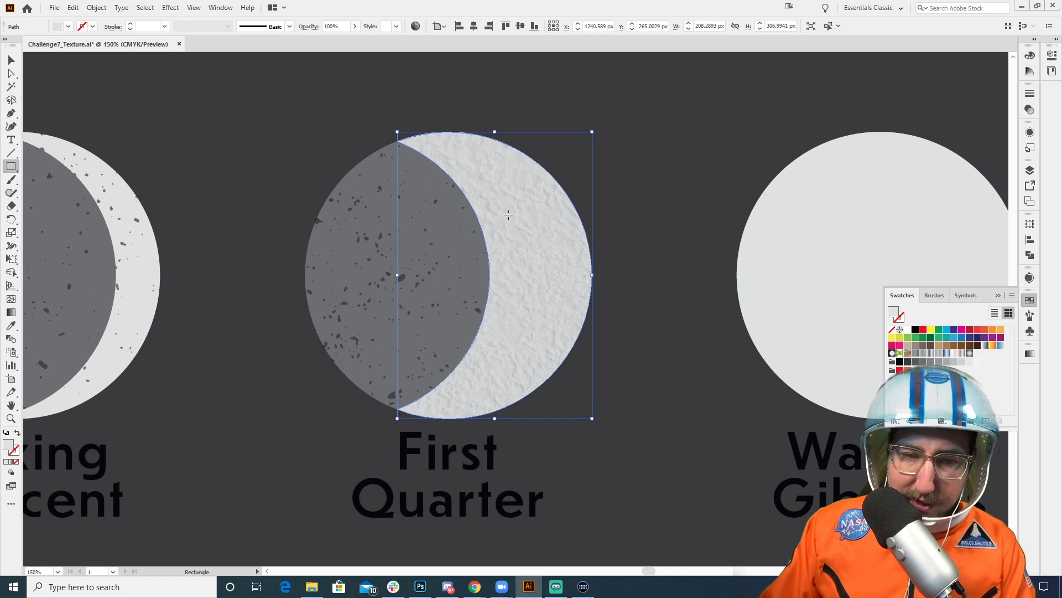
pyautogui.moveTo(476, 183); pyautogui.dragTo(573, 306)
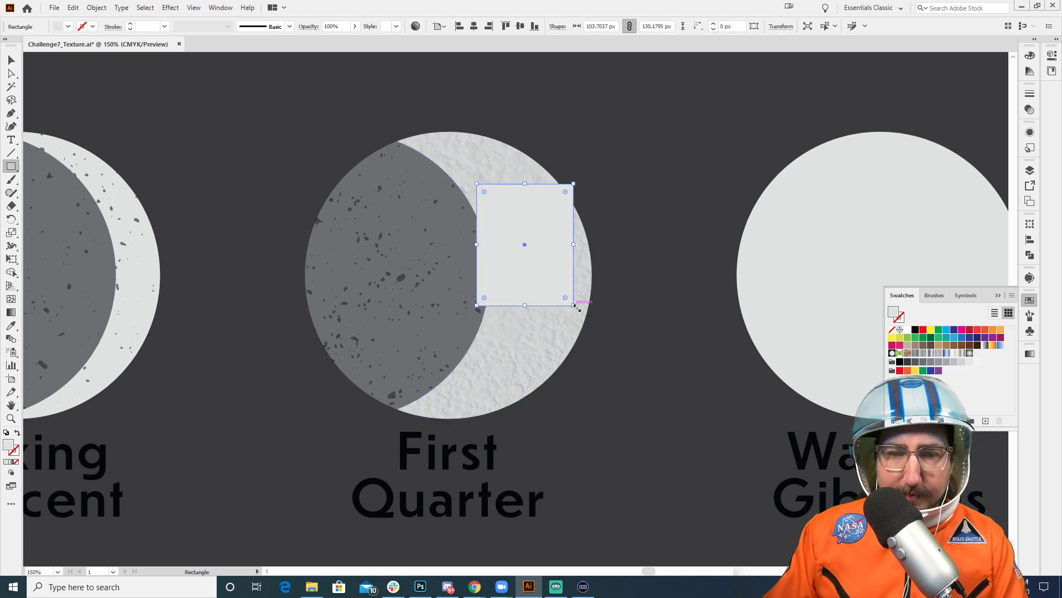
pyautogui.click(922, 331)
pyautogui.press('v')
pyautogui.click(500, 149)
pyautogui.hotkey('ctrl', 'shift', ']')
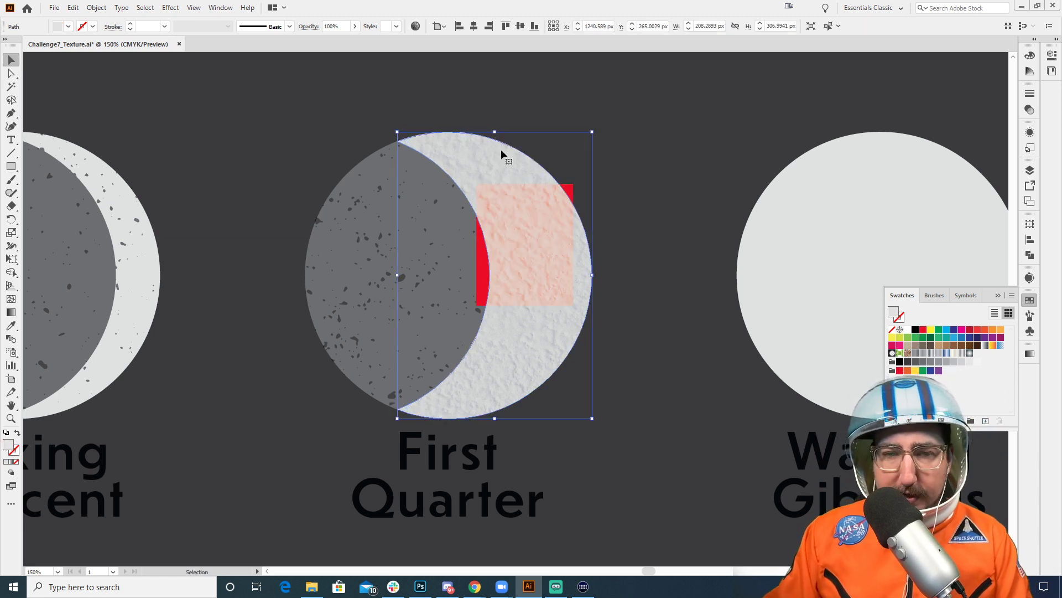
# Step: Examine the masked crescent's transparency over the red rectangle up close and delete the rectangle
pyautogui.press('z')
pyautogui.click(504, 258)
pyautogui.click(529, 252)
pyautogui.click(529, 252)
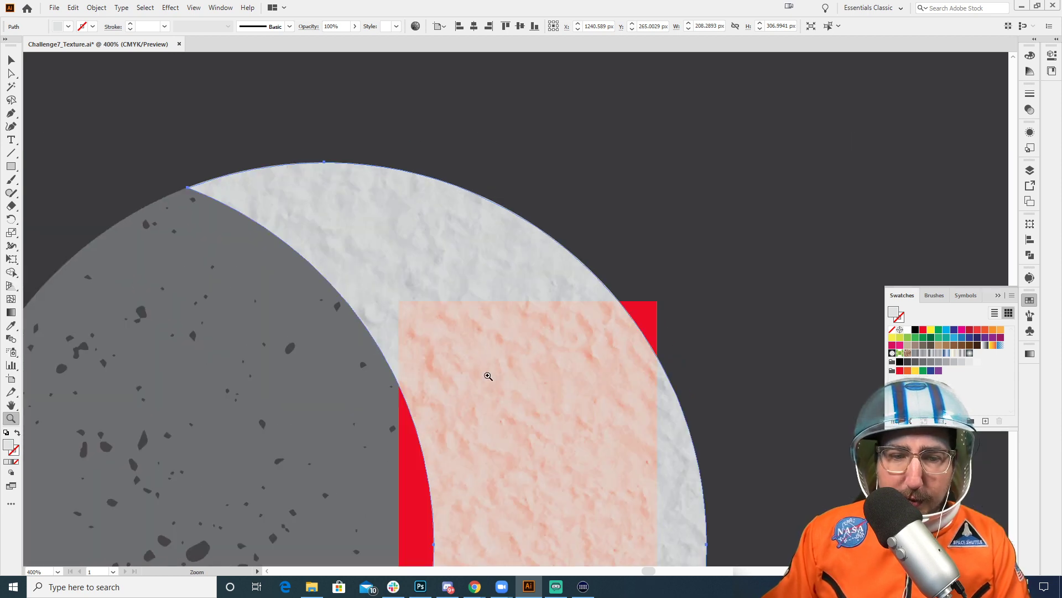
pyautogui.moveTo(519, 403); pyautogui.dragTo(523, 220)
pyautogui.press('v')
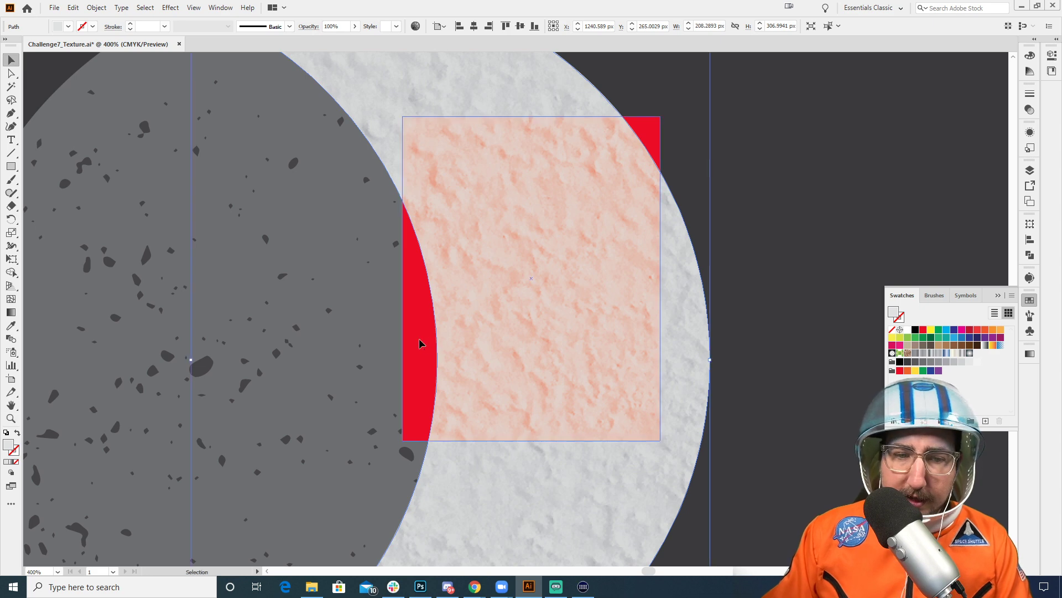
pyautogui.click(421, 342)
pyautogui.press('Delete')
# Step: Open the First Quarter crescent's opacity mask for editing and shift the plaster image up and to the right
pyautogui.scroll(-3, 380, 332)
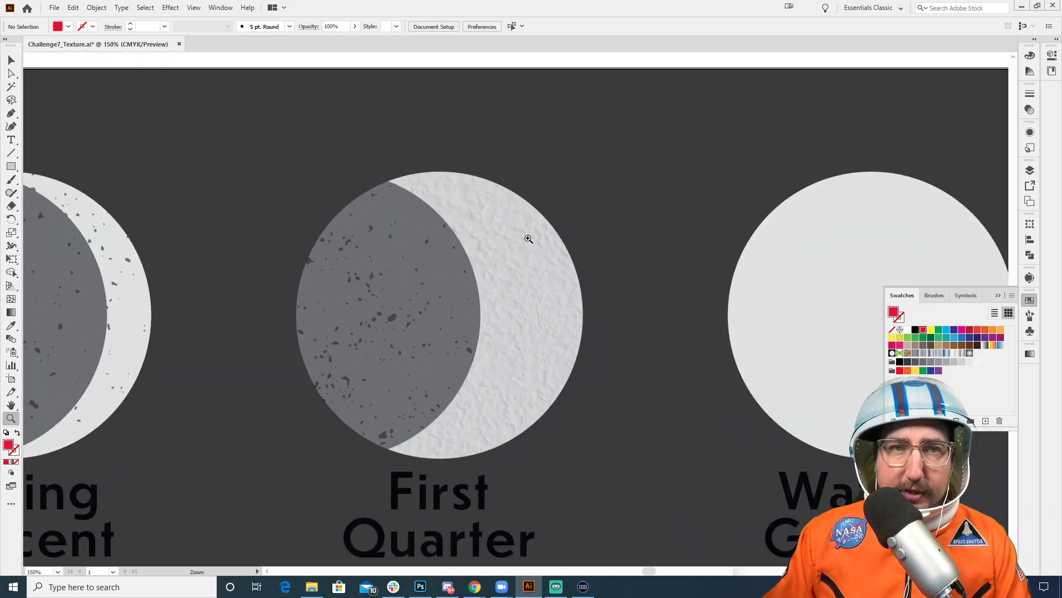
pyautogui.press('v')
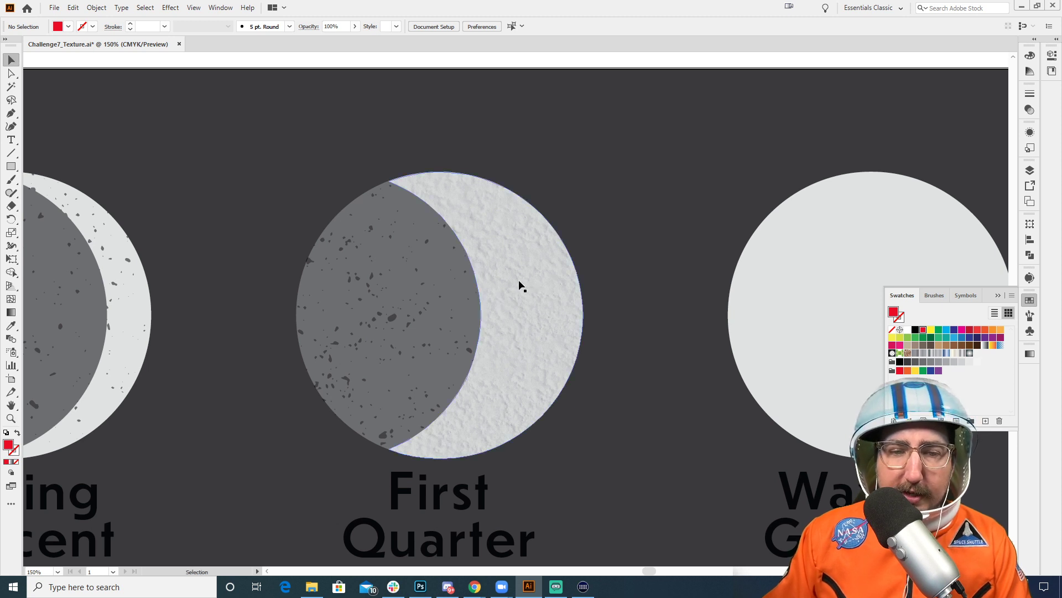
pyautogui.click(519, 285)
pyautogui.click(1031, 110)
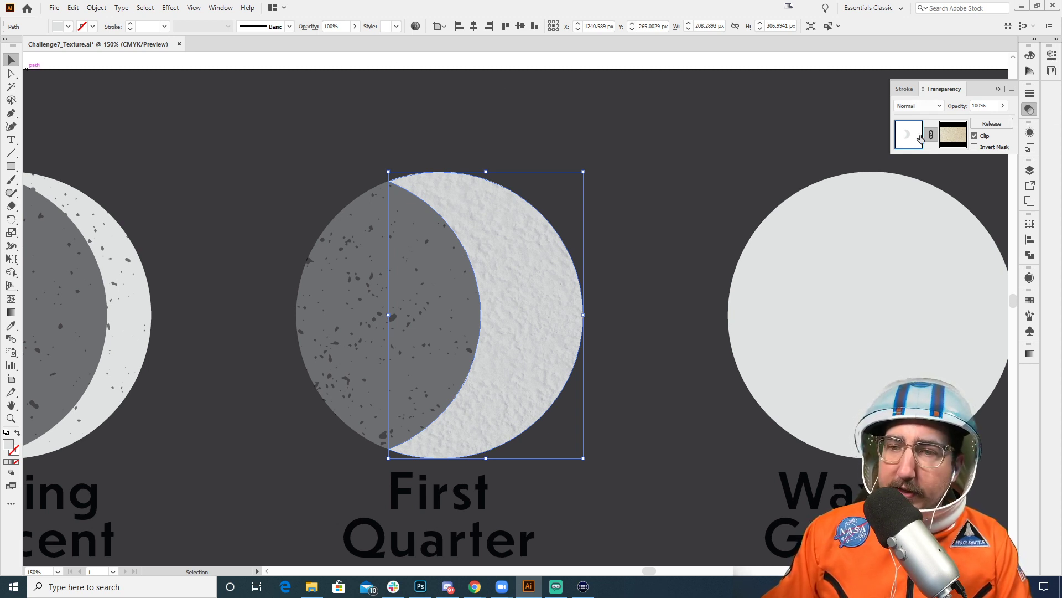
pyautogui.click(952, 140)
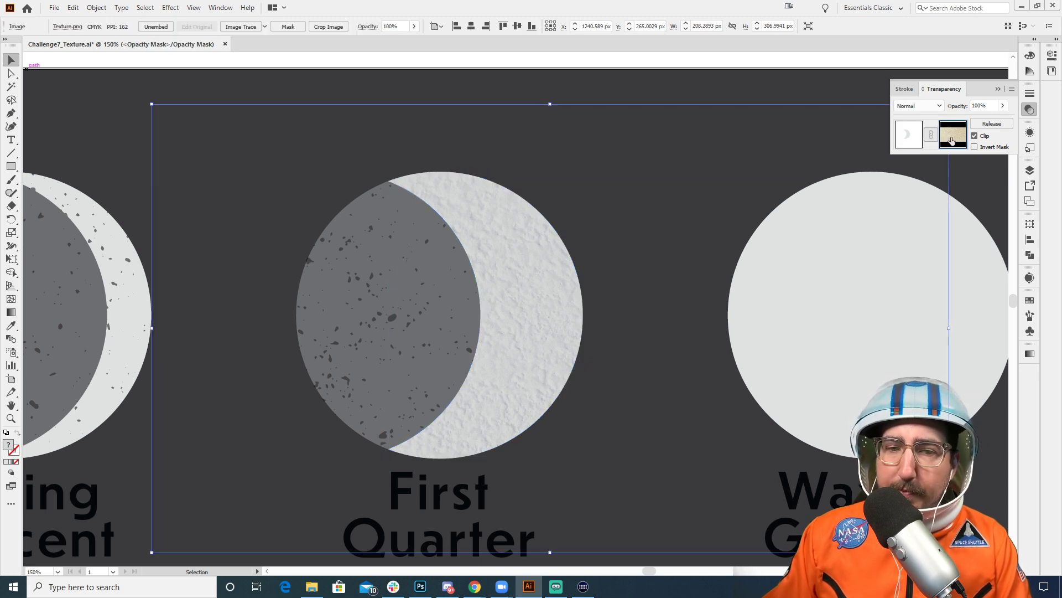
pyautogui.moveTo(593, 305); pyautogui.dragTo(597, 251)
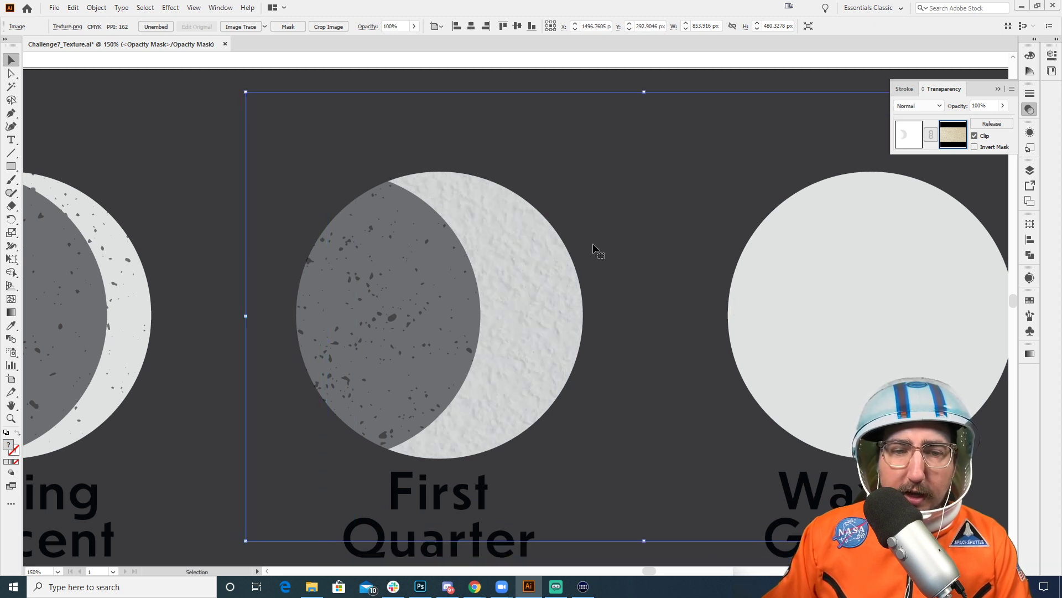
# Step: Scale the mask's plaster image down to about 701 × 395 px, reposition it over the crescent, and return to the artwork
pyautogui.press('s')
pyautogui.moveTo(268, 124); pyautogui.dragTo(326, 152)
pyautogui.press('v')
pyautogui.moveTo(534, 291); pyautogui.dragTo(474, 288)
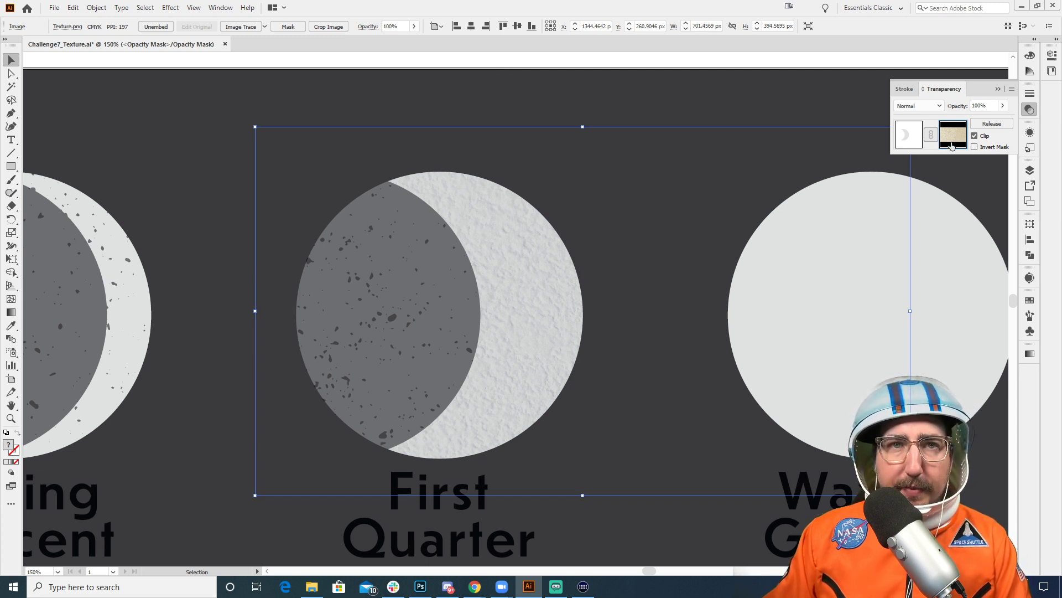
pyautogui.click(916, 141)
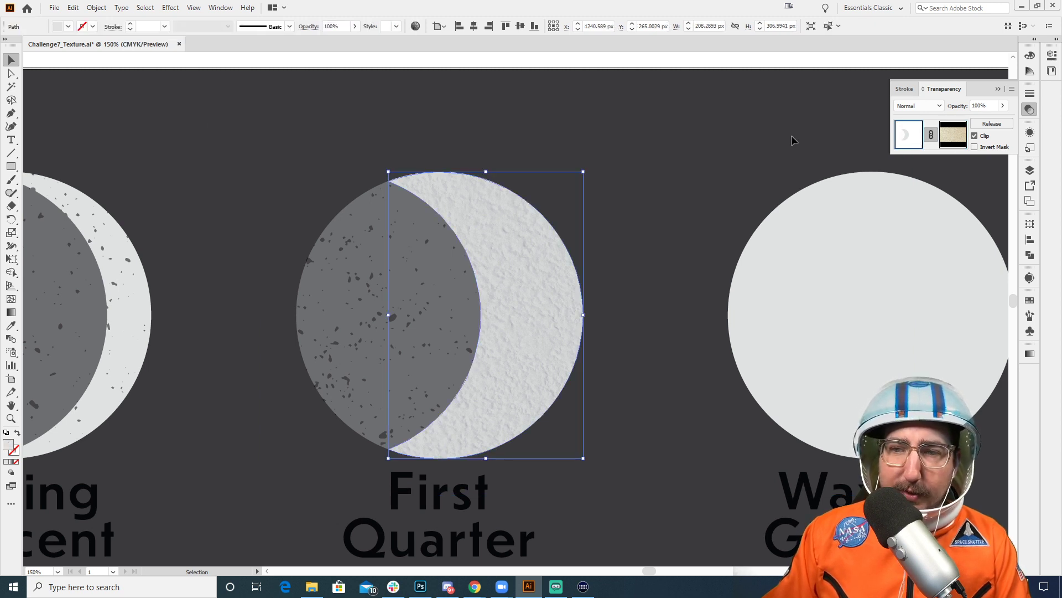
pyautogui.click(546, 64)
# Step: Examine the whole moon phases chart and the Challenge #3 brief beside it
pyautogui.press('z')
pyautogui.keyDown('alt'); pyautogui.click(549, 325); pyautogui.keyUp('alt')
pyautogui.keyDown('alt'); pyautogui.click(550, 326); pyautogui.keyUp('alt')
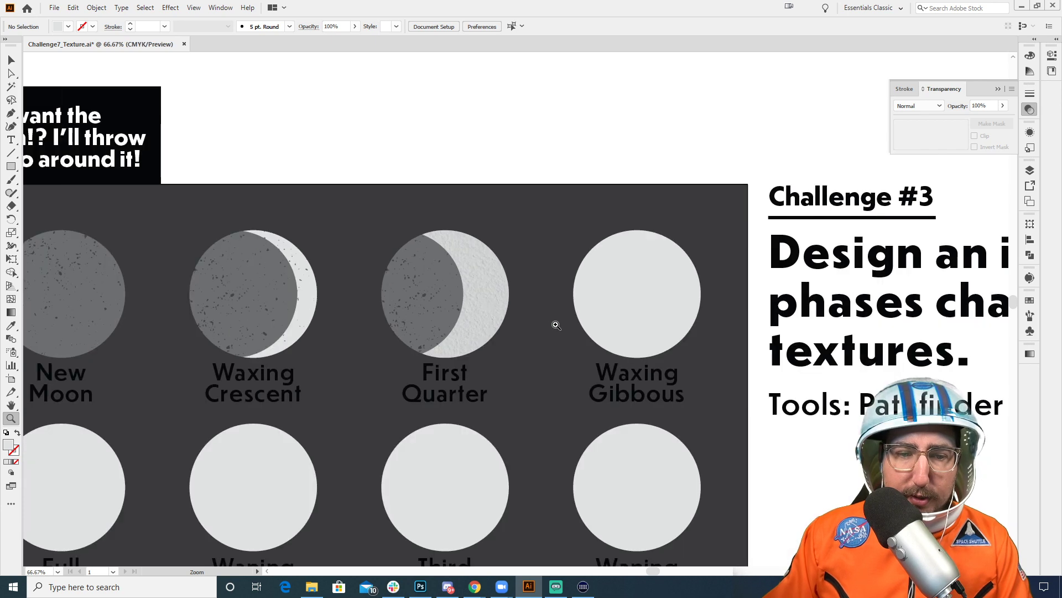
pyautogui.moveTo(552, 322); pyautogui.dragTo(669, 226)
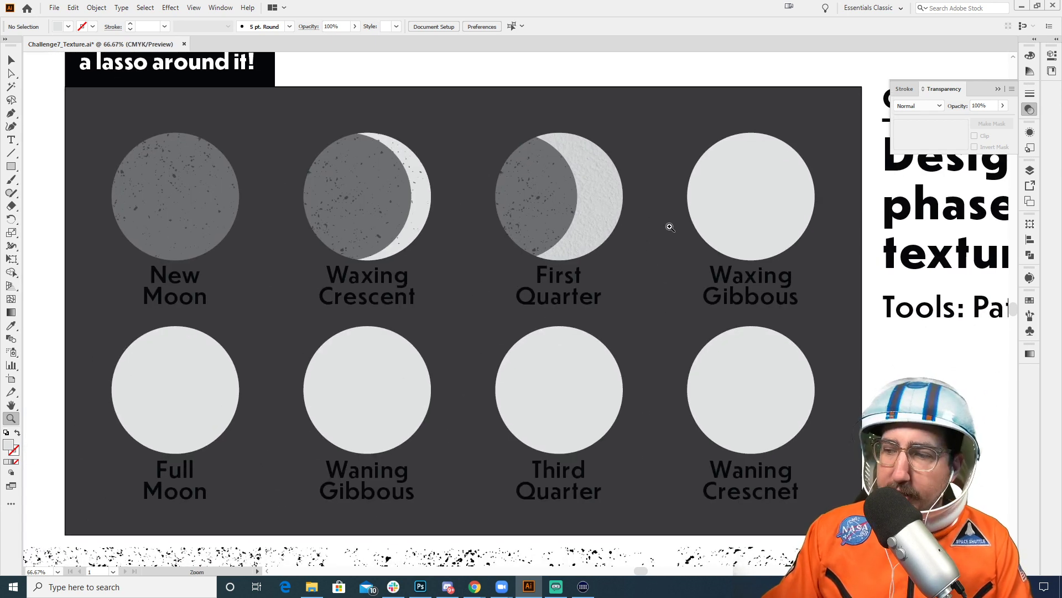
pyautogui.moveTo(485, 310); pyautogui.dragTo(577, 210)
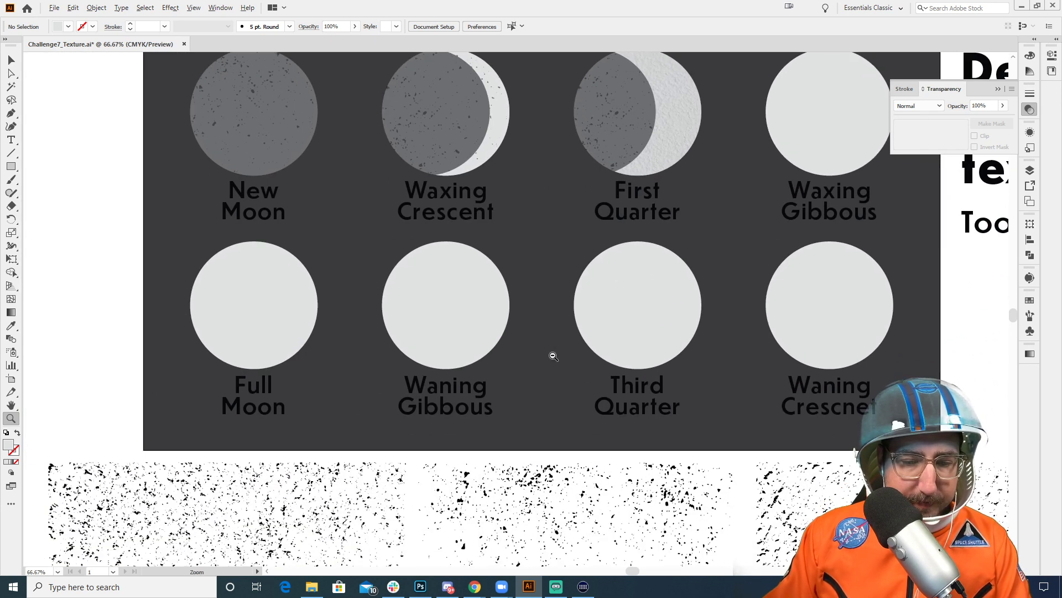
pyautogui.keyDown('alt'); pyautogui.click(553, 356); pyautogui.keyUp('alt')
pyautogui.keyDown('alt'); pyautogui.click(584, 336); pyautogui.keyUp('alt')
pyautogui.moveTo(592, 334); pyautogui.dragTo(514, 334)
pyautogui.click(576, 214)
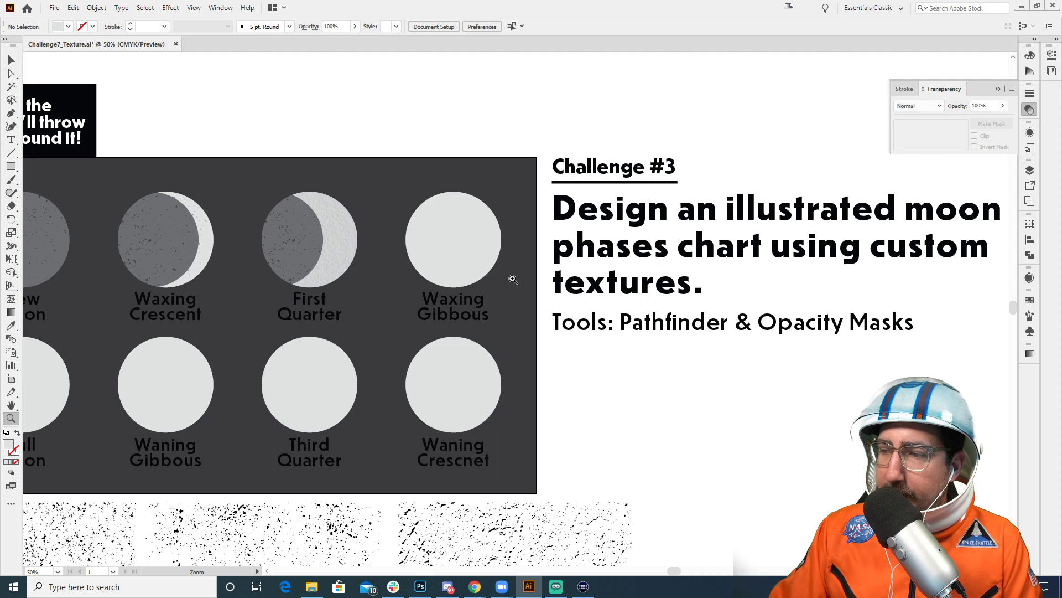
pyautogui.click(509, 277)
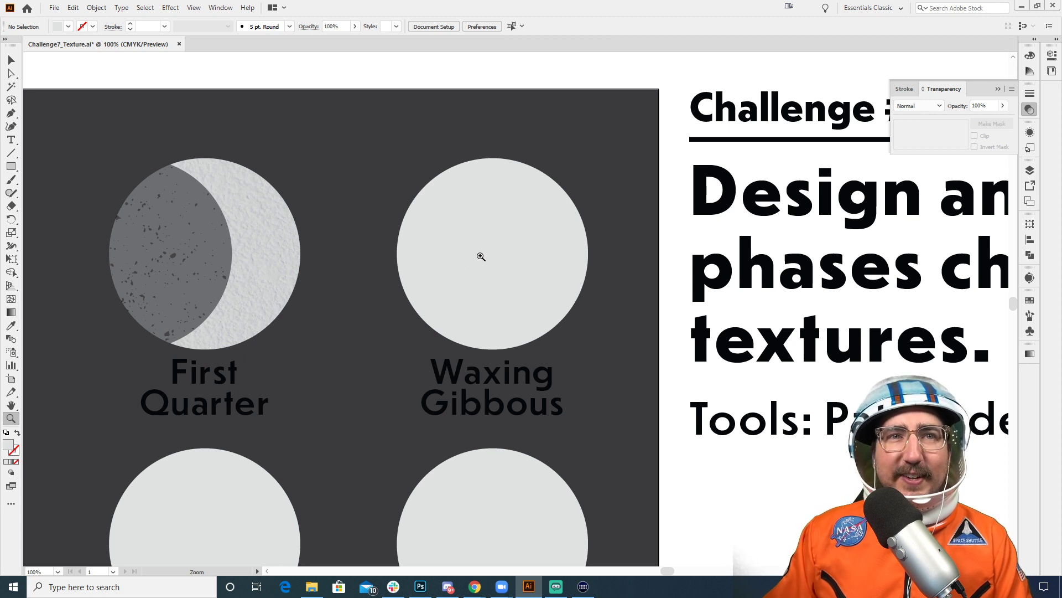
# Step: Duplicate the Waxing Gibbous circle to the left so it overlaps the original's left half, and fill the copy black
pyautogui.press('v')
pyautogui.click(548, 228)
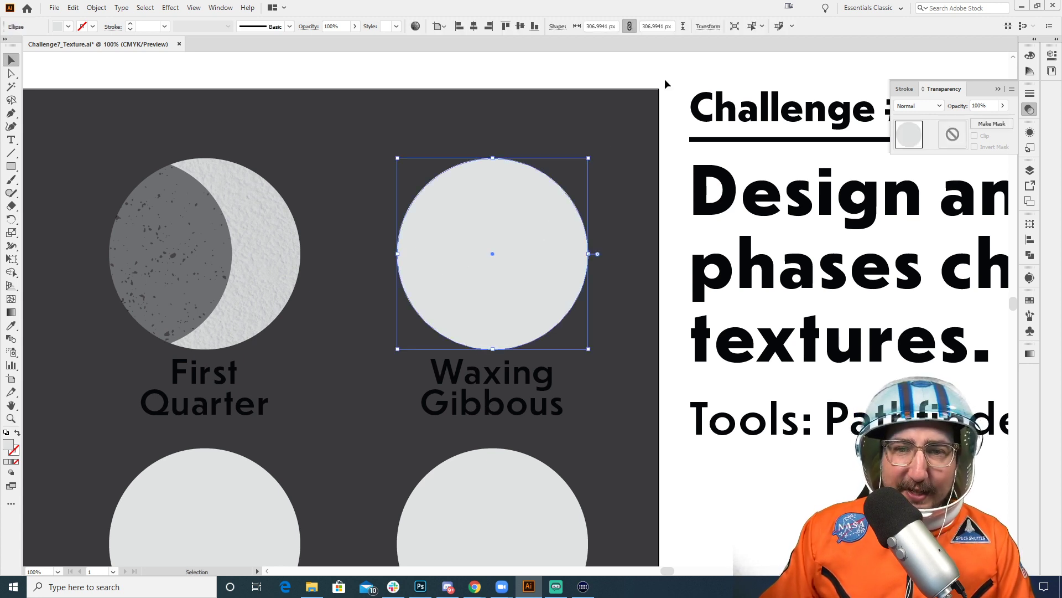
pyautogui.click(670, 68)
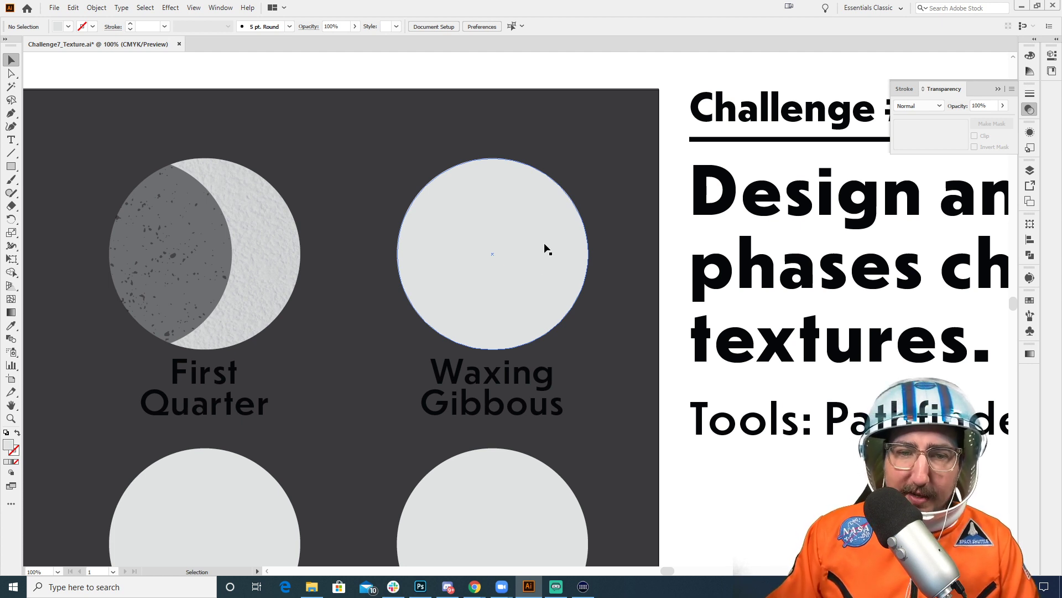
pyautogui.moveTo(561, 247); pyautogui.dragTo(471, 245)
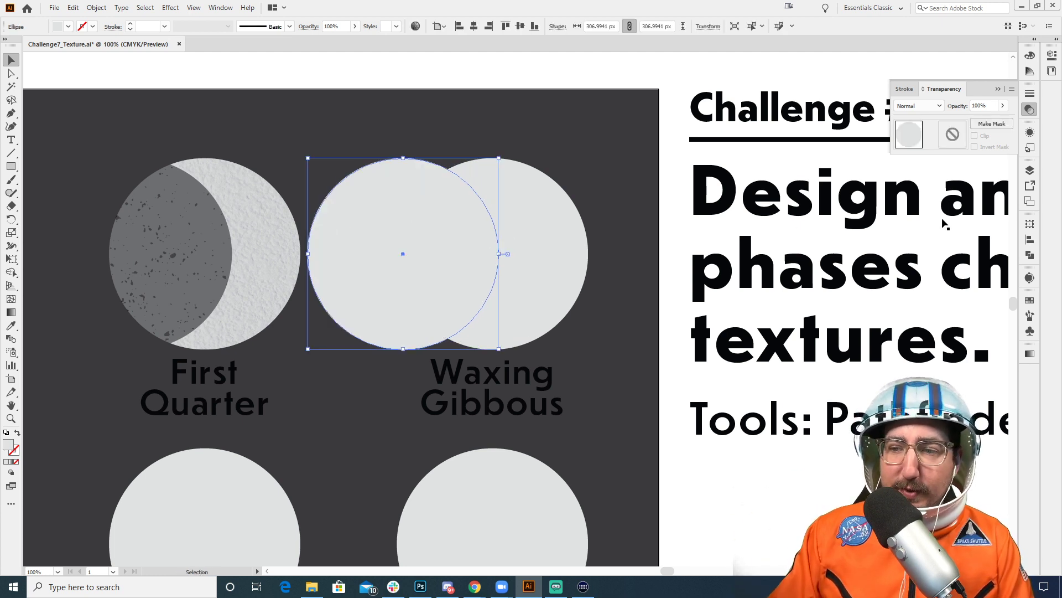
pyautogui.click(1029, 299)
pyautogui.click(915, 330)
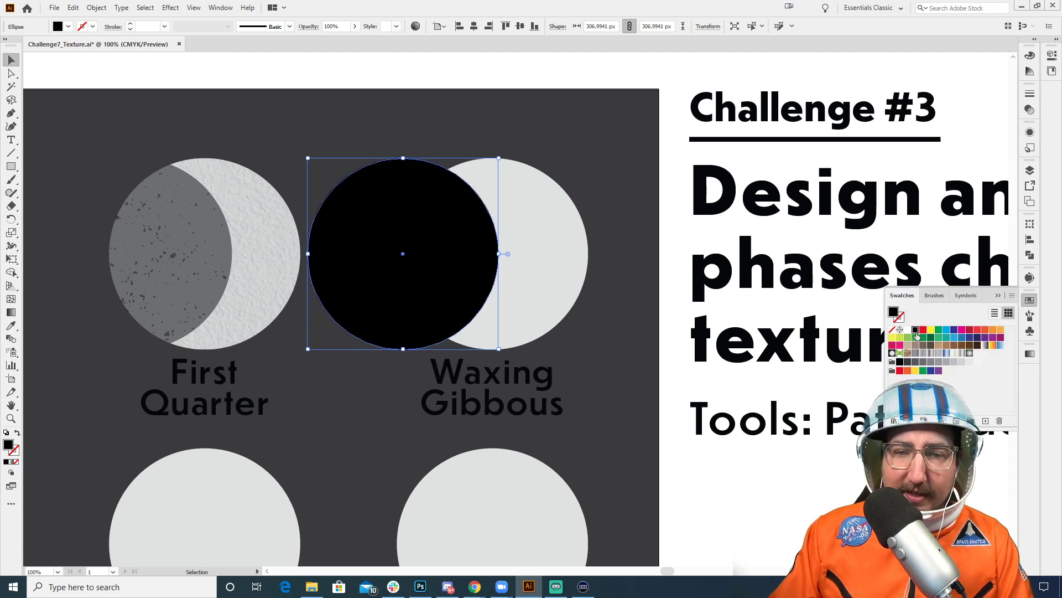
pyautogui.keyDown('shift'); pyautogui.click(542, 224); pyautogui.keyUp('shift')
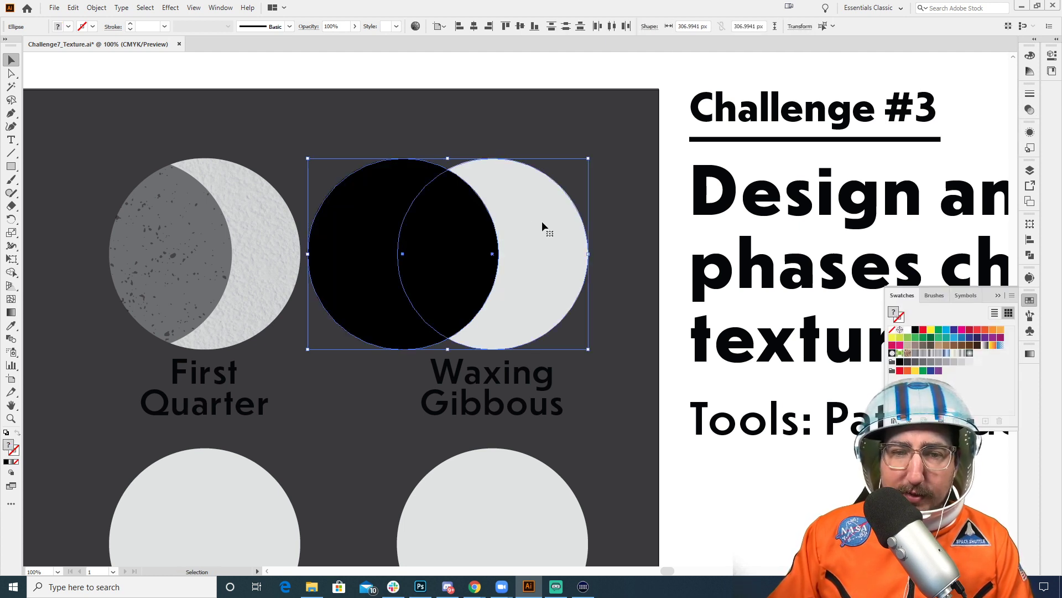
pyautogui.click(1027, 112)
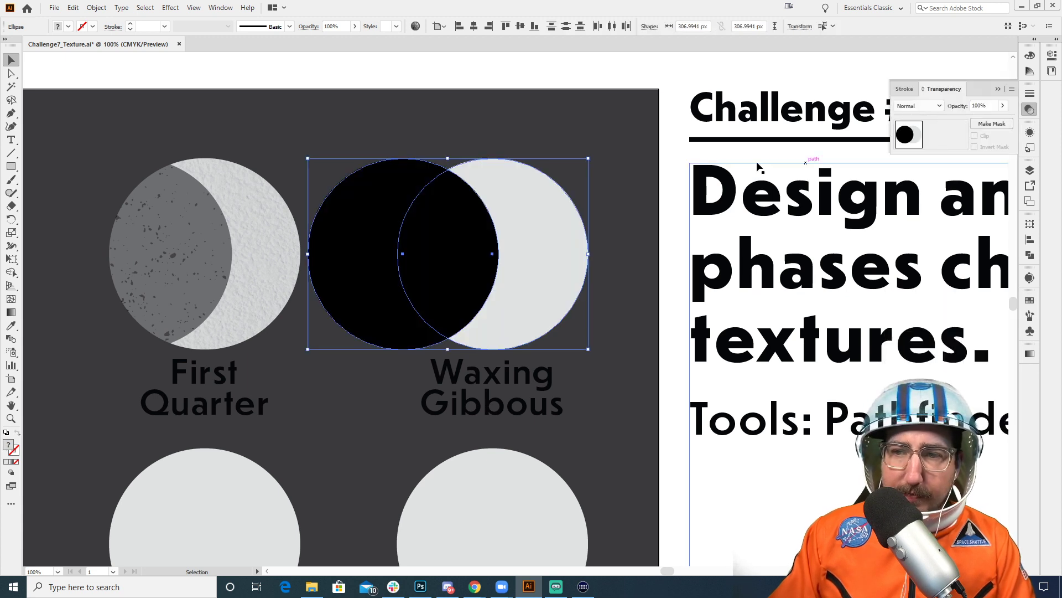
pyautogui.click(686, 98)
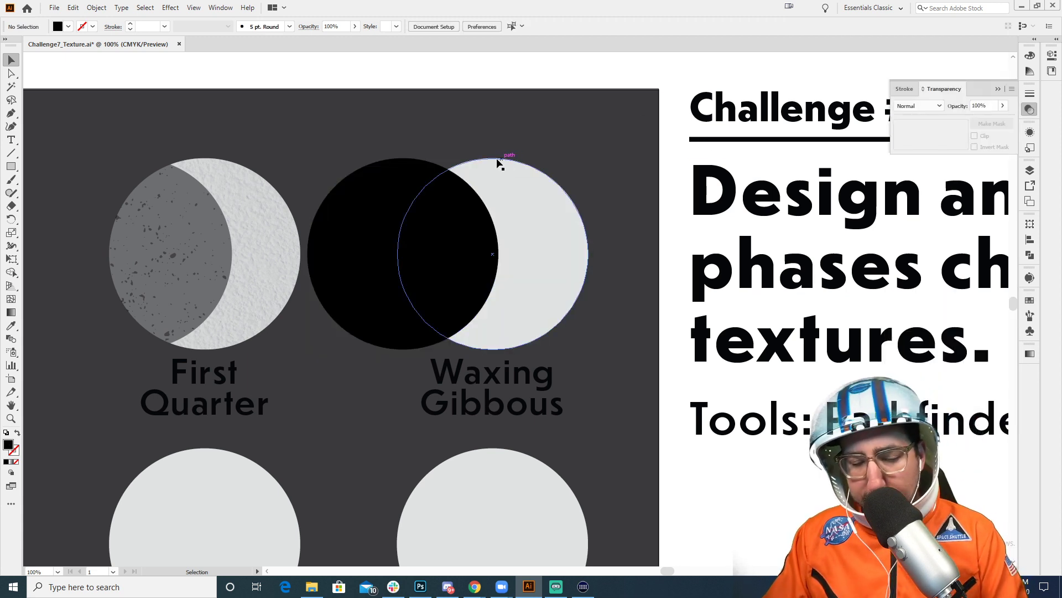
# Step: Draw a white-filled rectangle about 590 × 428 px around both Waxing Gibbous circles, arranged behind them but above the dark background
pyautogui.press('m')
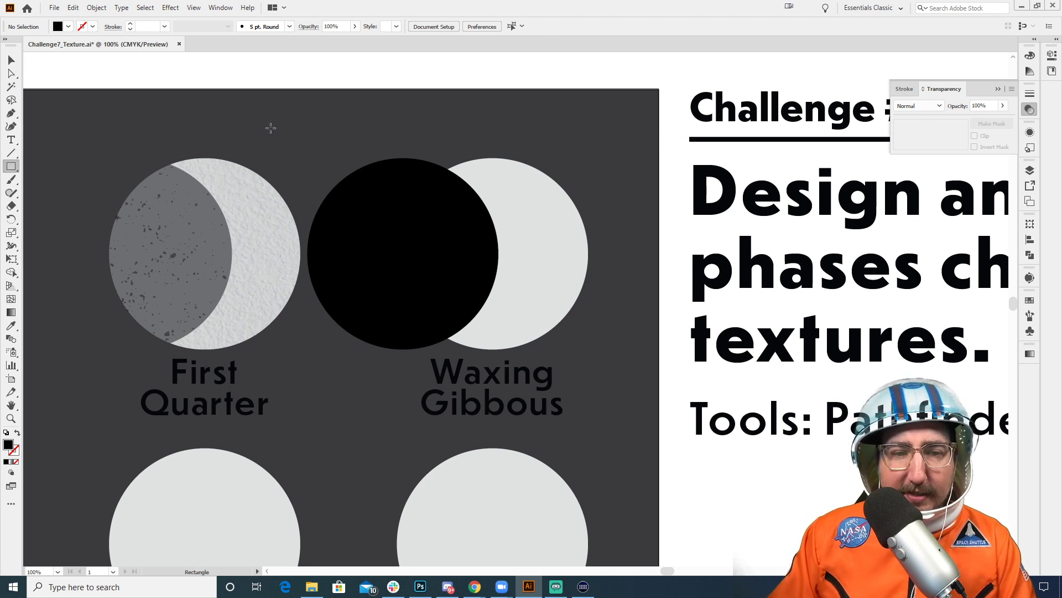
pyautogui.moveTo(257, 117)
pyautogui.mouseDown()
pyautogui.moveTo(605, 327)
pyautogui.moveTo(626, 383)
pyautogui.mouseUp()
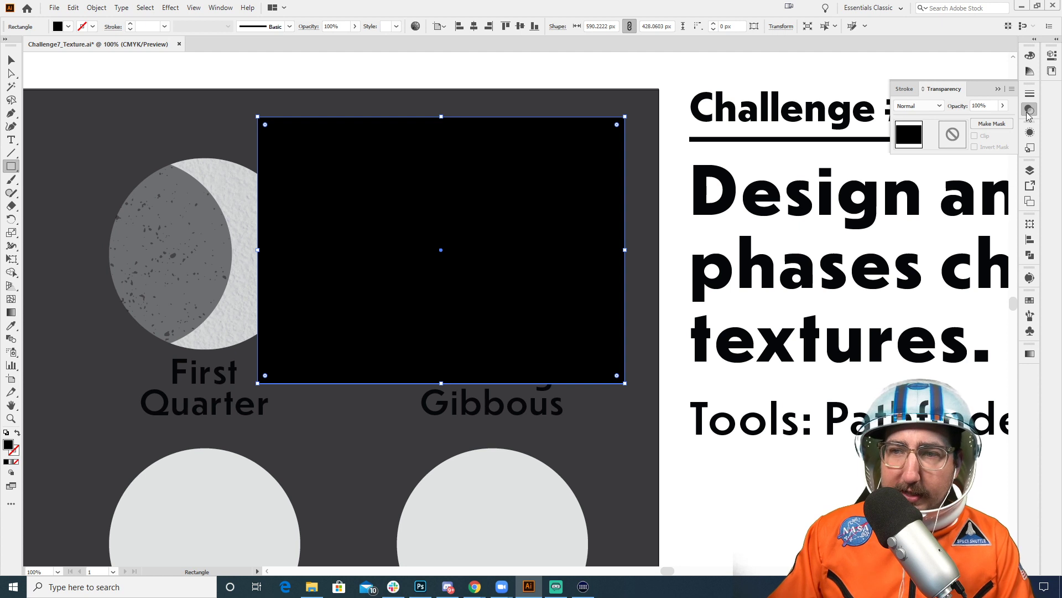
pyautogui.click(1030, 300)
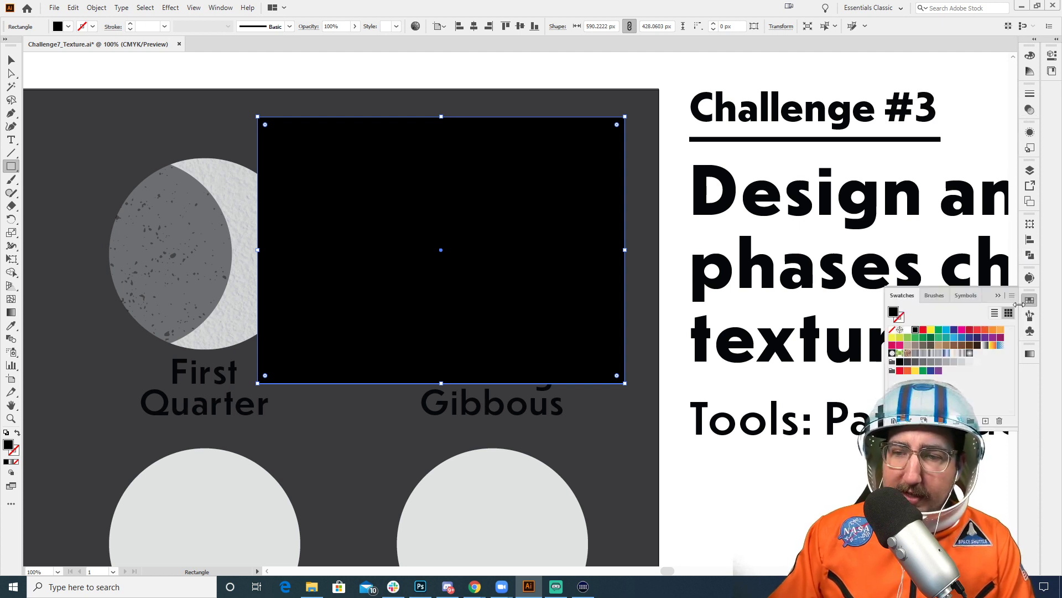
pyautogui.click(908, 329)
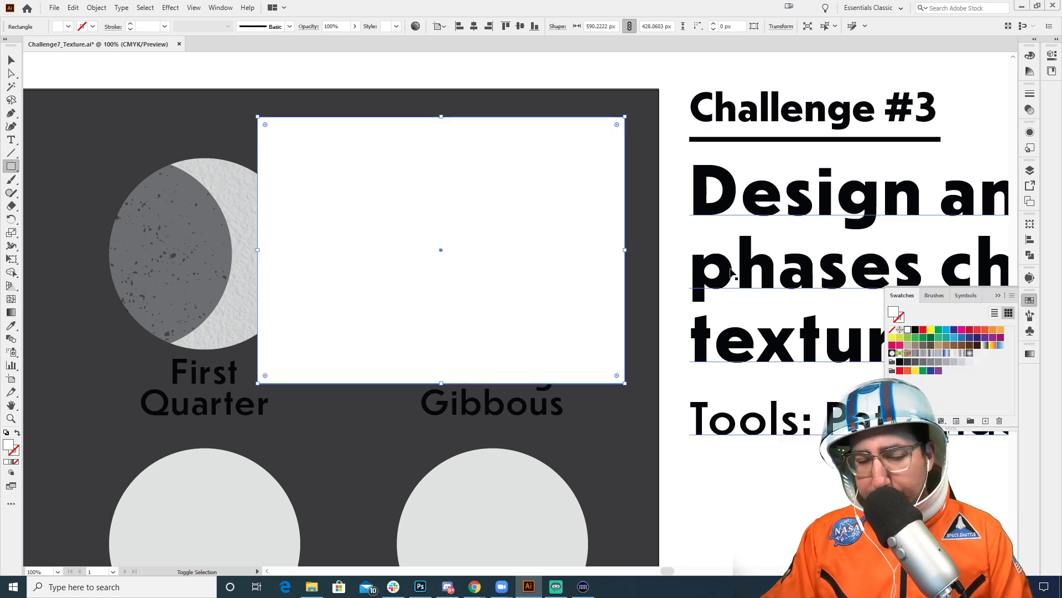
pyautogui.hotkey('ctrl', '[')
pyautogui.hotkey('ctrl', 'shift', '[')
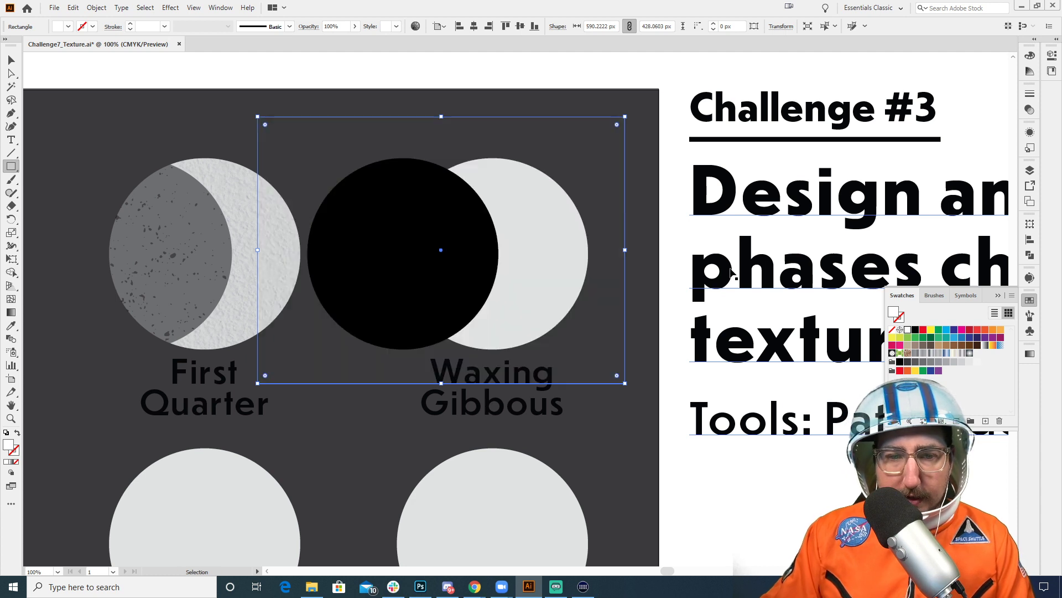
pyautogui.hotkey('ctrl', ']')
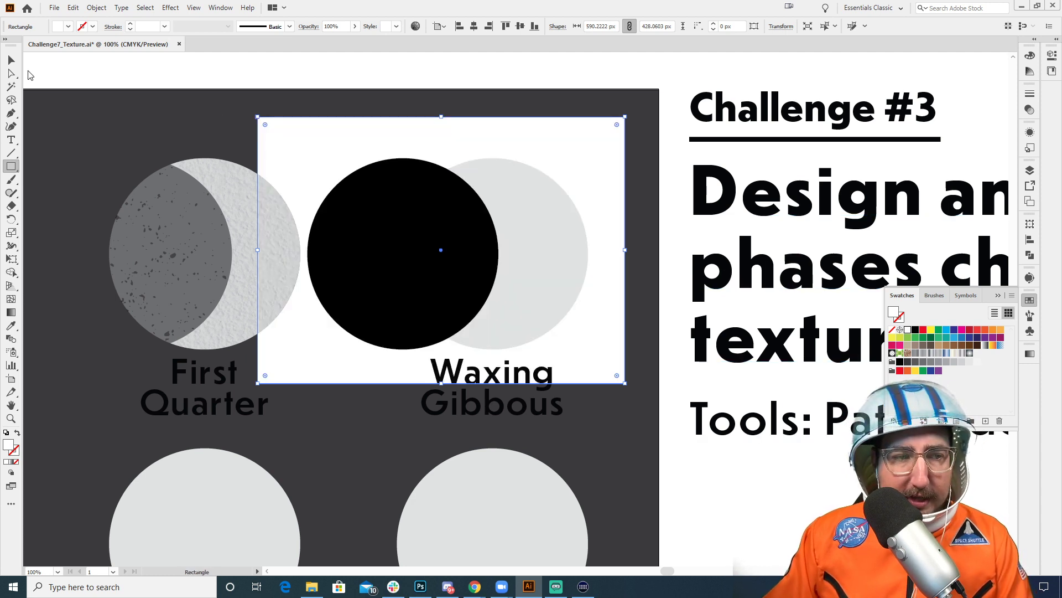
# Step: Group the black circle with the white rectangle around the Waxing Gibbous moon
pyautogui.click(9, 61)
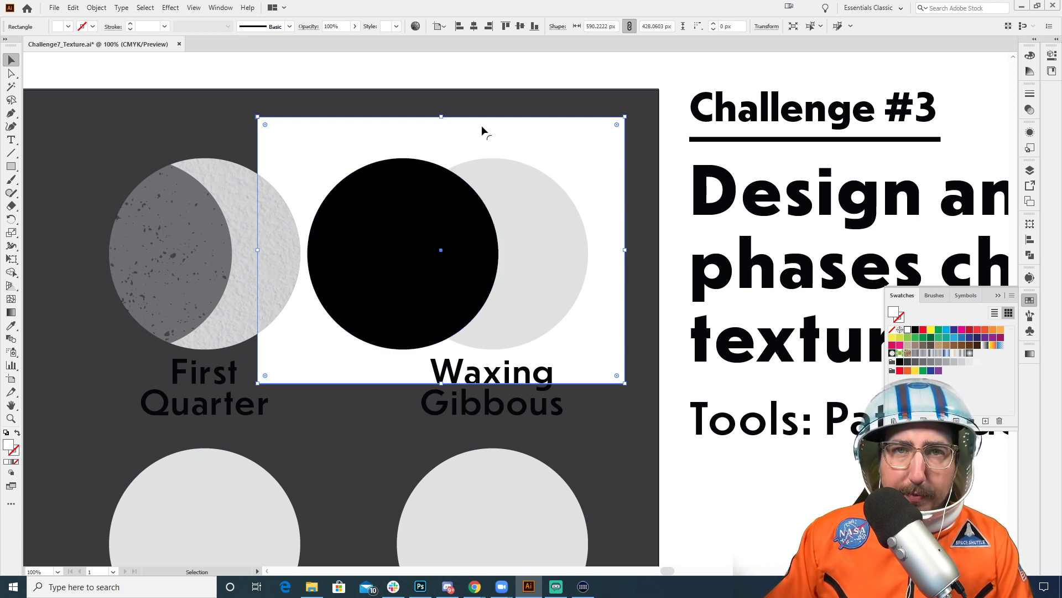
pyautogui.click(628, 78)
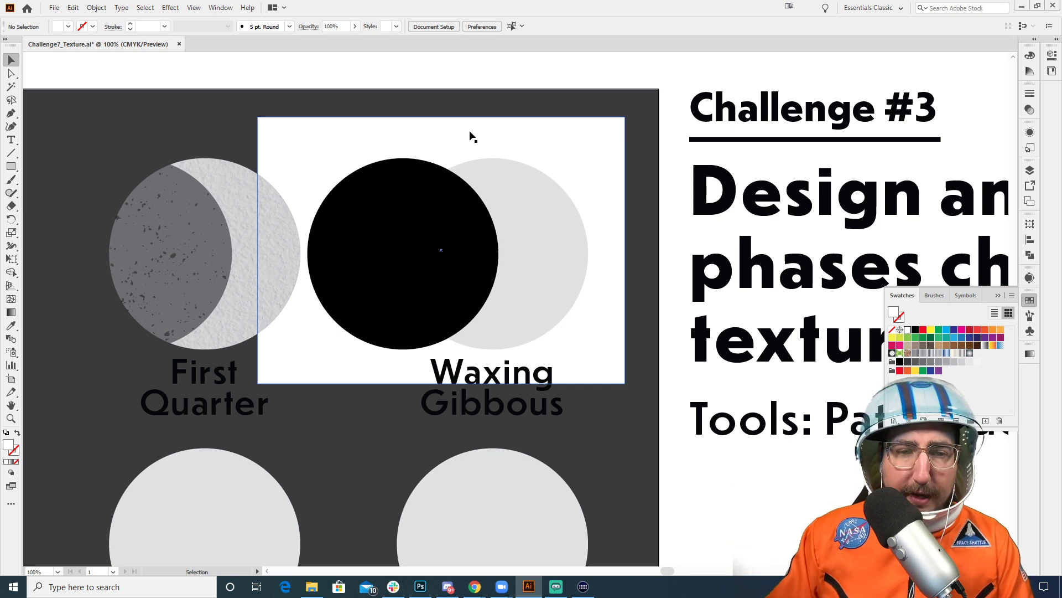
pyautogui.click(384, 202)
pyautogui.keyDown('shift'); pyautogui.click(415, 140); pyautogui.keyUp('shift')
pyautogui.hotkey('ctrl', 'g')
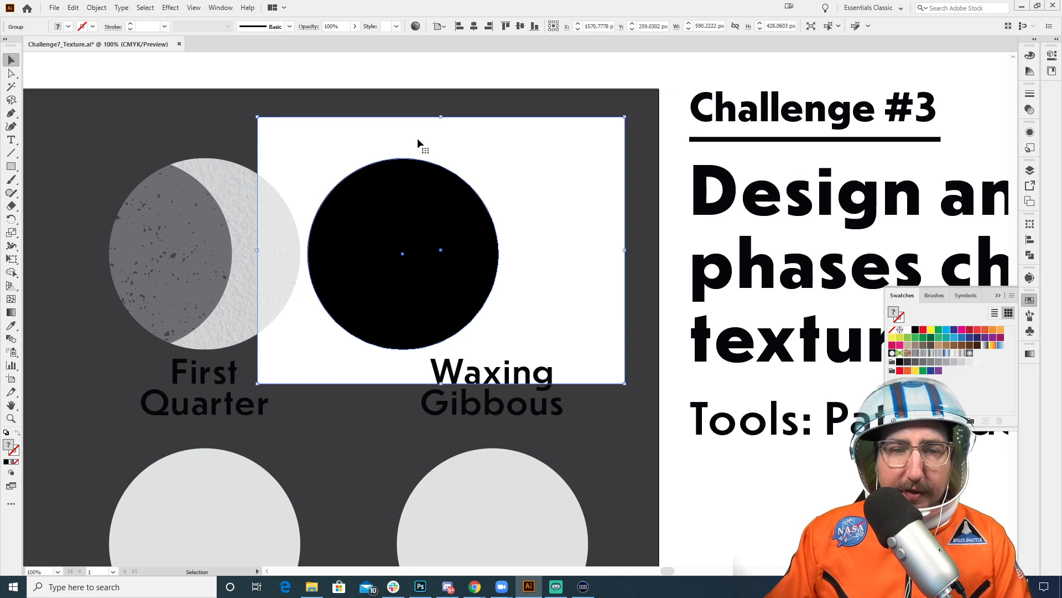
# Step: Select the hidden Waxing Gibbous circle together with the black-and-white group and make an opacity mask from them
pyautogui.hotkey('ctrl', 'y')
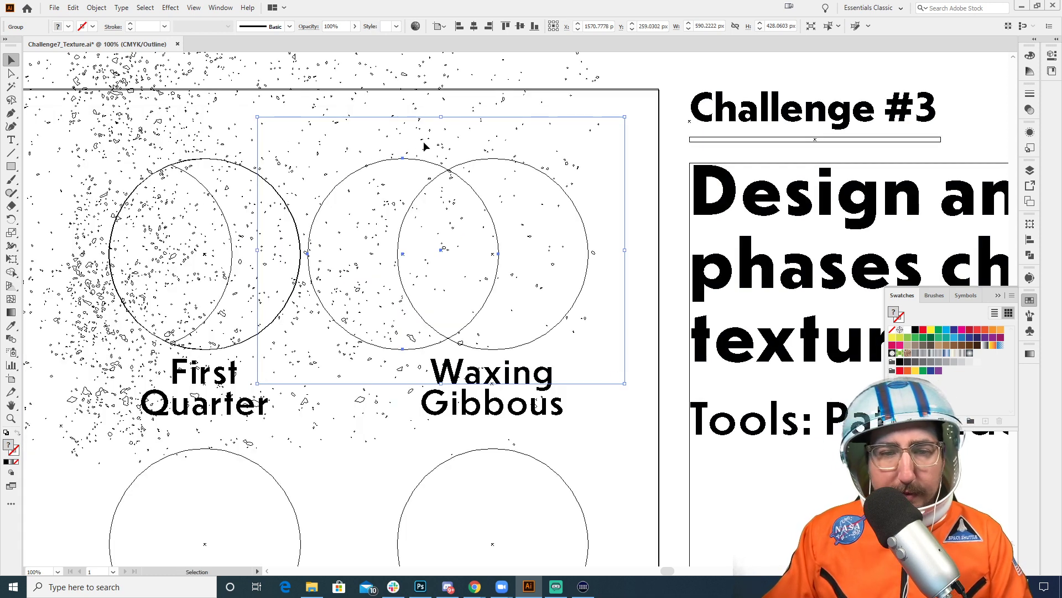
pyautogui.click(577, 211)
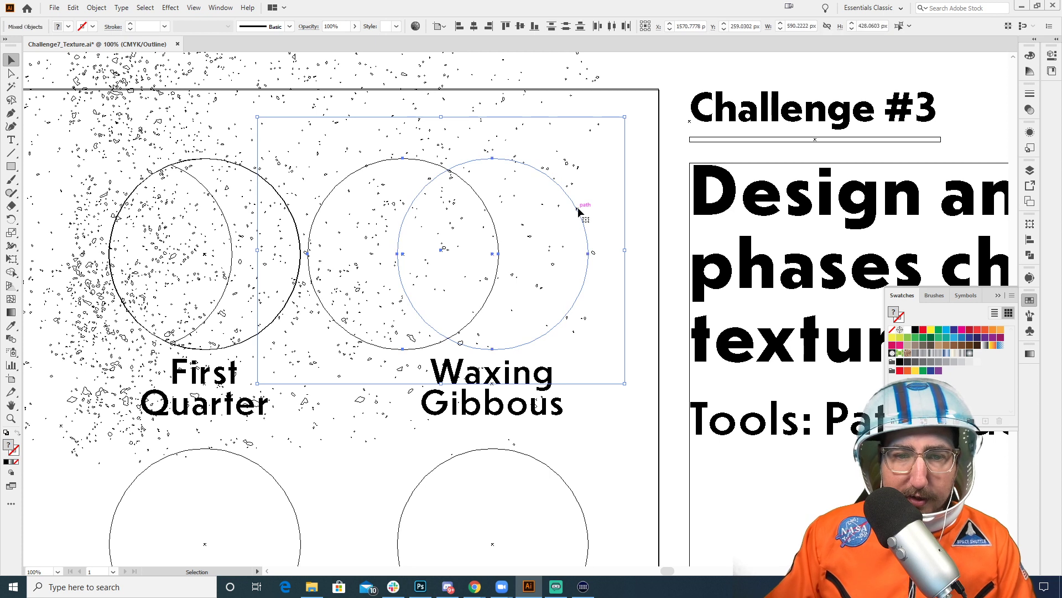
pyautogui.hotkey('ctrl', 'y')
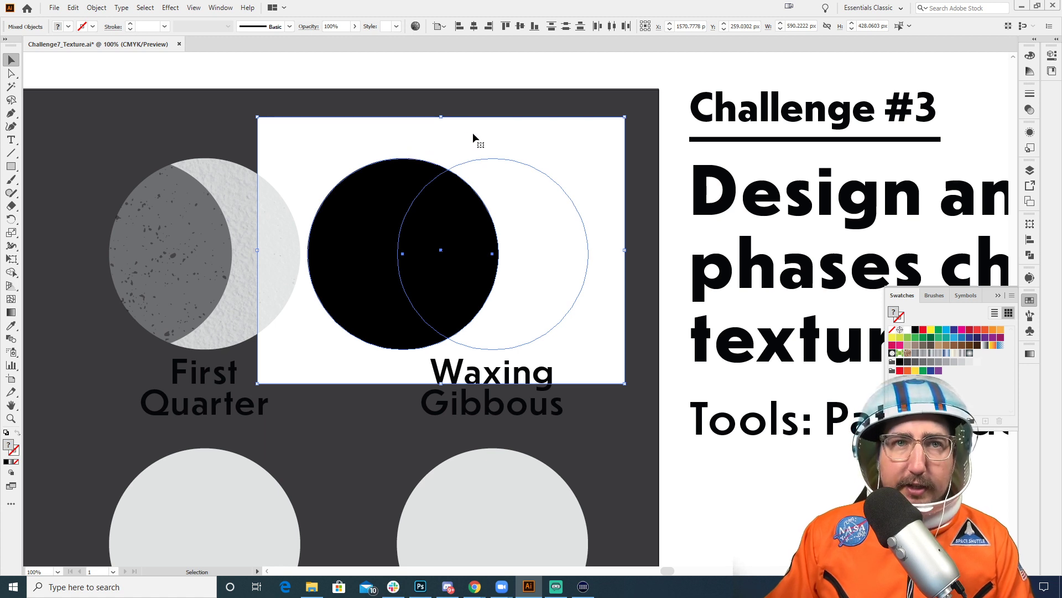
pyautogui.click(1032, 111)
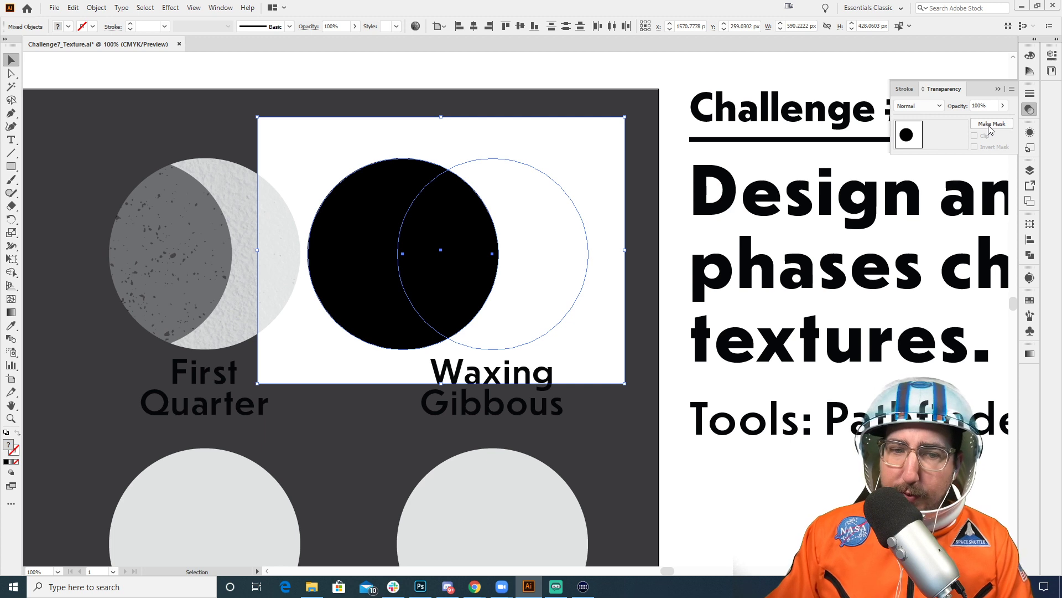
pyautogui.click(991, 124)
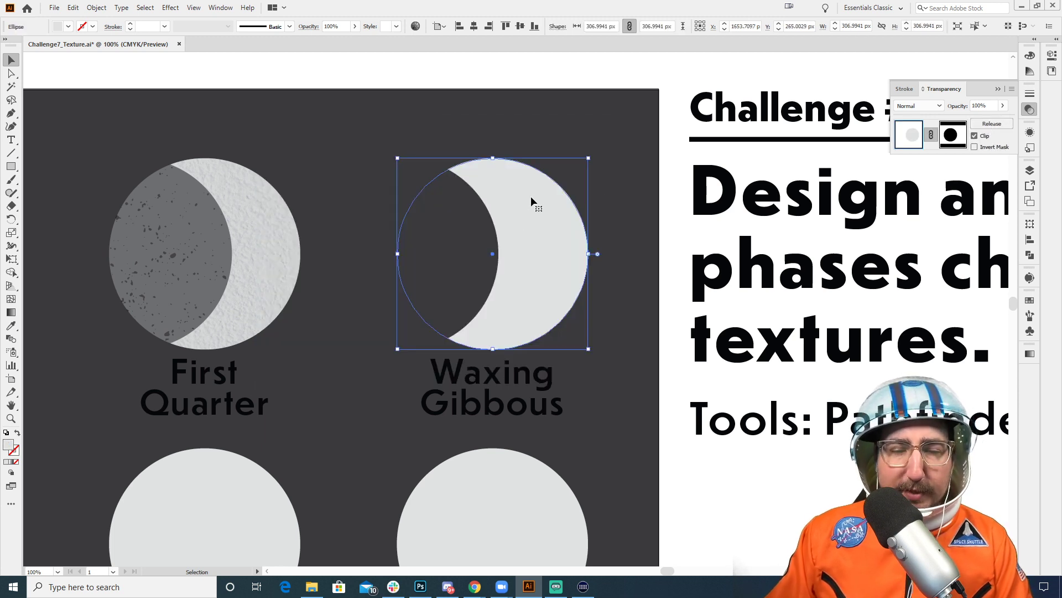
# Step: Enter the Waxing Gibbous opacity mask for editing and shift only its black circle to the left
pyautogui.click(946, 139)
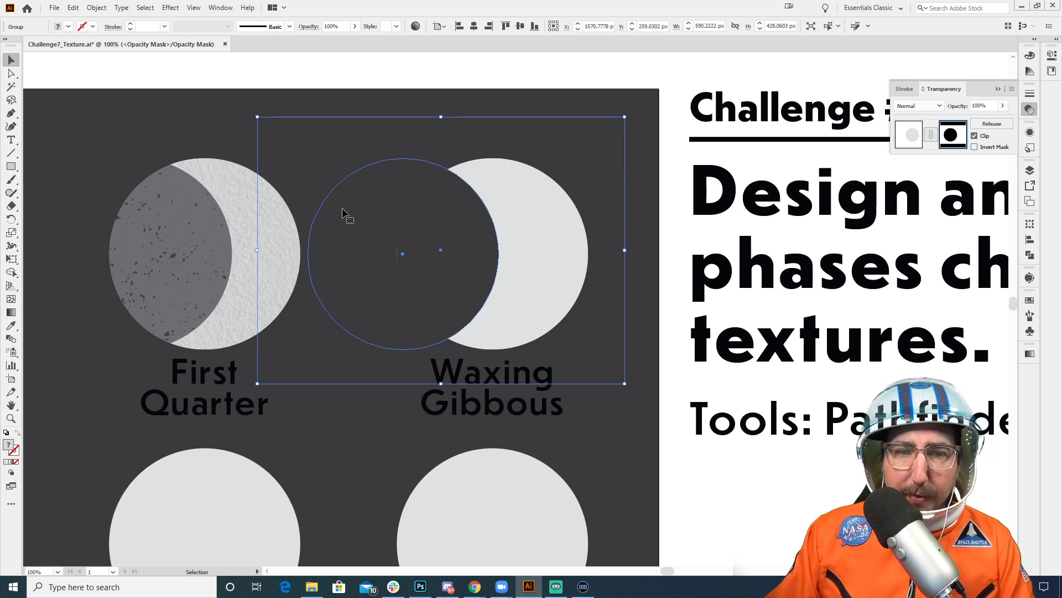
pyautogui.click(397, 231)
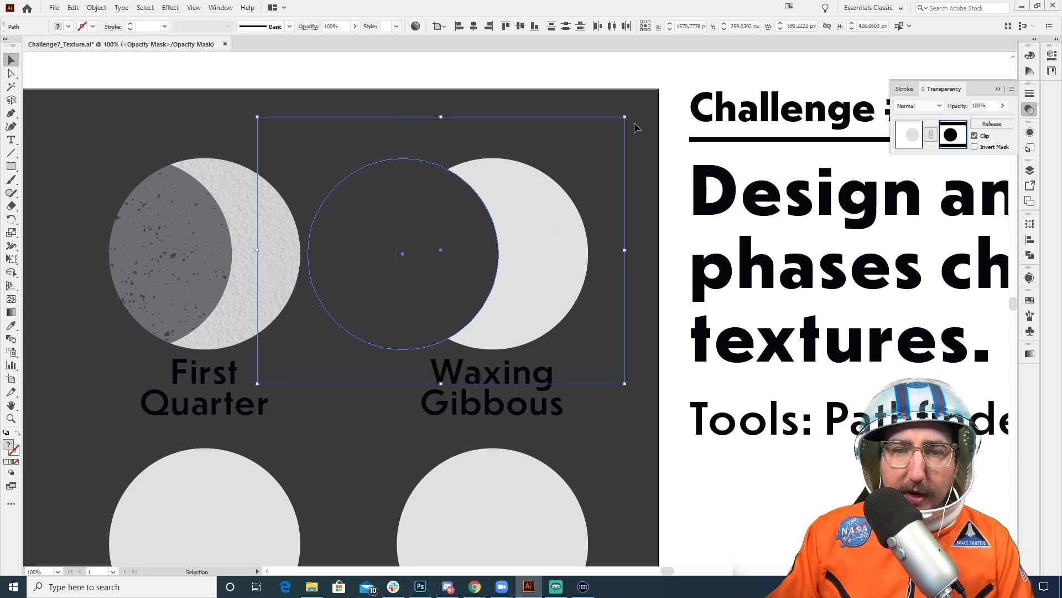
pyautogui.click(665, 119)
pyautogui.click(436, 218)
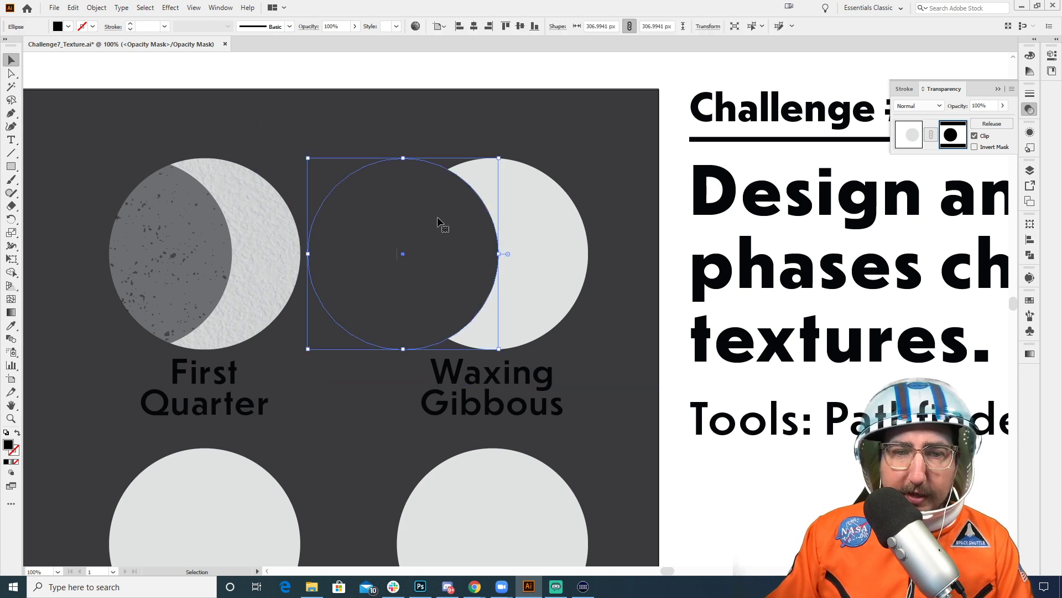
pyautogui.moveTo(440, 232); pyautogui.dragTo(406, 259)
pyautogui.keyDown('shift'); pyautogui.click(429, 261); pyautogui.keyUp('shift')
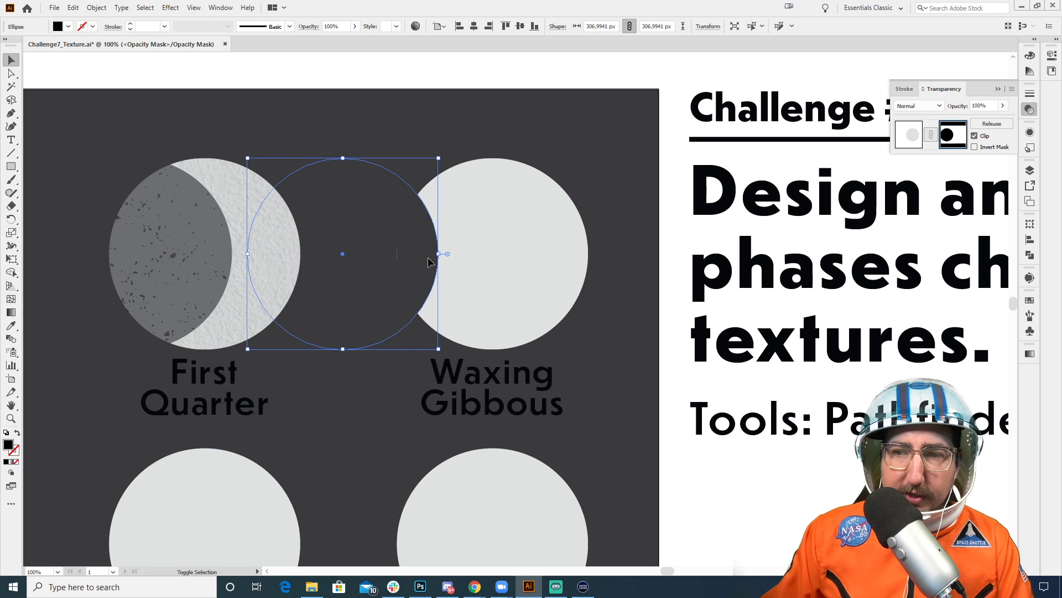
# Step: Nudge the mask's black circle right and back until its right edge lies just short of the moon's center, and return to the artwork
pyautogui.hotkey('shift', 'Right')
pyautogui.hotkey('shift', 'Right')
pyautogui.hotkey('shift', 'Right')
pyautogui.hotkey('shift', 'Right')
pyautogui.hotkey('shift', 'Right')
pyautogui.hotkey('shift', 'Right')
pyautogui.hotkey('shift', 'Right')
pyautogui.hotkey('shift', 'Right')
pyautogui.hotkey('shift', 'Right')
pyautogui.hotkey('shift', 'Right')
pyautogui.hotkey('shift', 'Right')
pyautogui.hotkey('shift', 'Right')
pyautogui.hotkey('shift', 'Right')
pyautogui.hotkey('shift', 'Right')
pyautogui.hotkey('shift', 'Right')
pyautogui.hotkey('shift', 'Right')
pyautogui.hotkey('shift', 'Right')
pyautogui.hotkey('shift', 'Right')
pyautogui.hotkey('shift', 'Right')
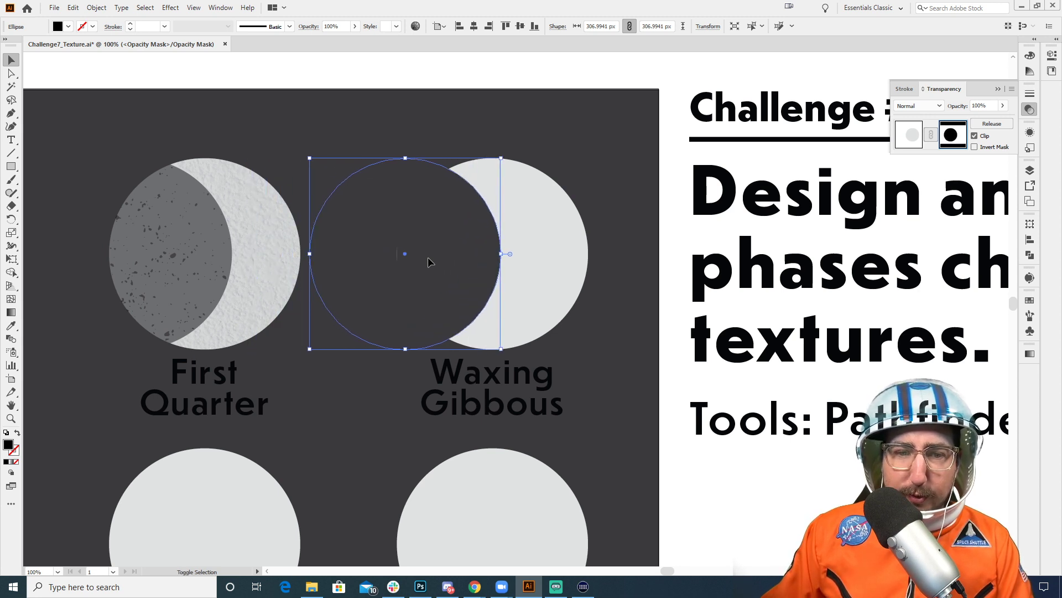
pyautogui.hotkey('shift', 'Right')
pyautogui.hotkey('shift', 'Right')
pyautogui.hotkey('shift', 'Right')
pyautogui.hotkey('shift', 'Right')
pyautogui.hotkey('shift', 'Right')
pyautogui.hotkey('shift', 'Right')
pyautogui.hotkey('shift', 'Right')
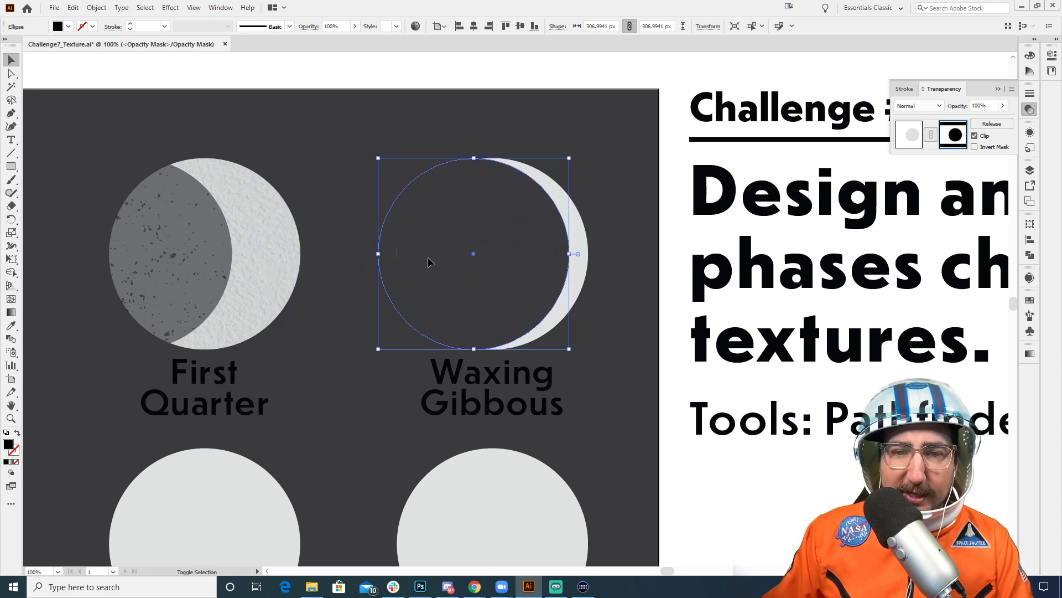
pyautogui.hotkey('shift', 'Left')
pyautogui.hotkey('shift', 'Left')
pyautogui.hotkey('shift', 'Left')
pyautogui.hotkey('shift', 'Left')
pyautogui.hotkey('shift', 'Left')
pyautogui.hotkey('shift', 'Left')
pyautogui.hotkey('shift', 'Left')
pyautogui.hotkey('shift', 'Left')
pyautogui.hotkey('shift', 'Left')
pyautogui.hotkey('shift', 'Left')
pyautogui.hotkey('shift', 'Left')
pyautogui.hotkey('shift', 'Left')
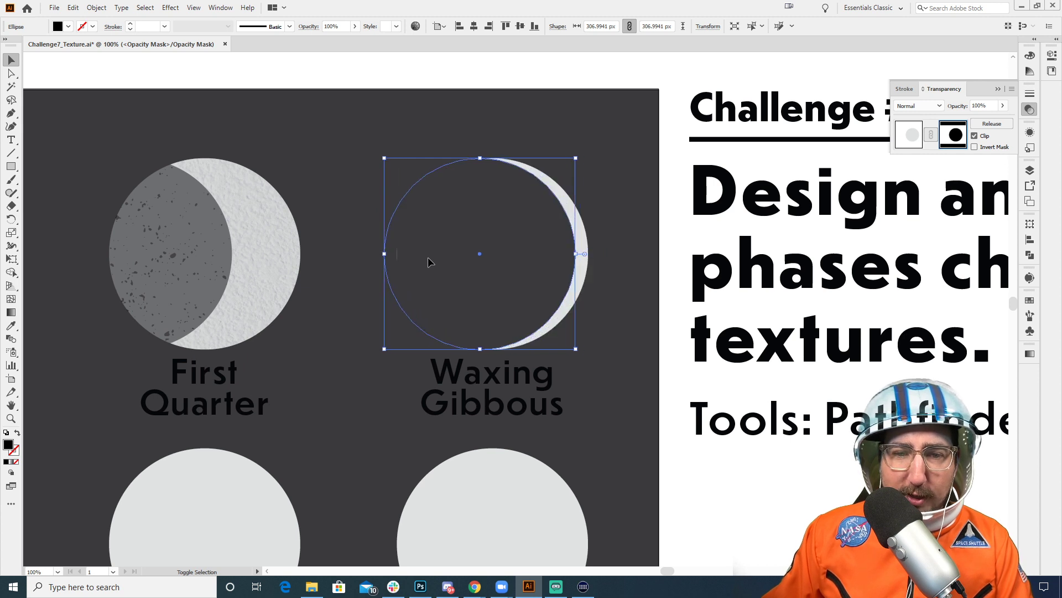
pyautogui.hotkey('shift', 'Left')
pyautogui.hotkey('shift', 'Left')
pyautogui.hotkey('shift', 'Left')
pyautogui.hotkey('shift', 'Left')
pyautogui.hotkey('shift', 'Left')
pyautogui.hotkey('shift', 'Left')
pyautogui.hotkey('shift', 'Left')
pyautogui.hotkey('shift', 'Left')
pyautogui.hotkey('shift', 'Left')
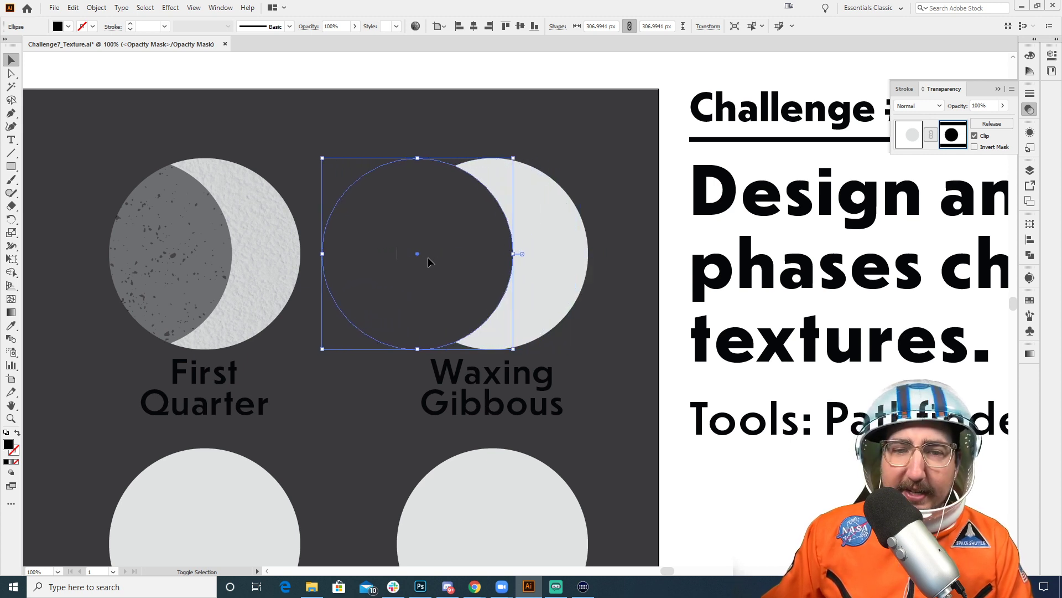
pyautogui.hotkey('shift', 'Right')
pyautogui.hotkey('shift', 'Right')
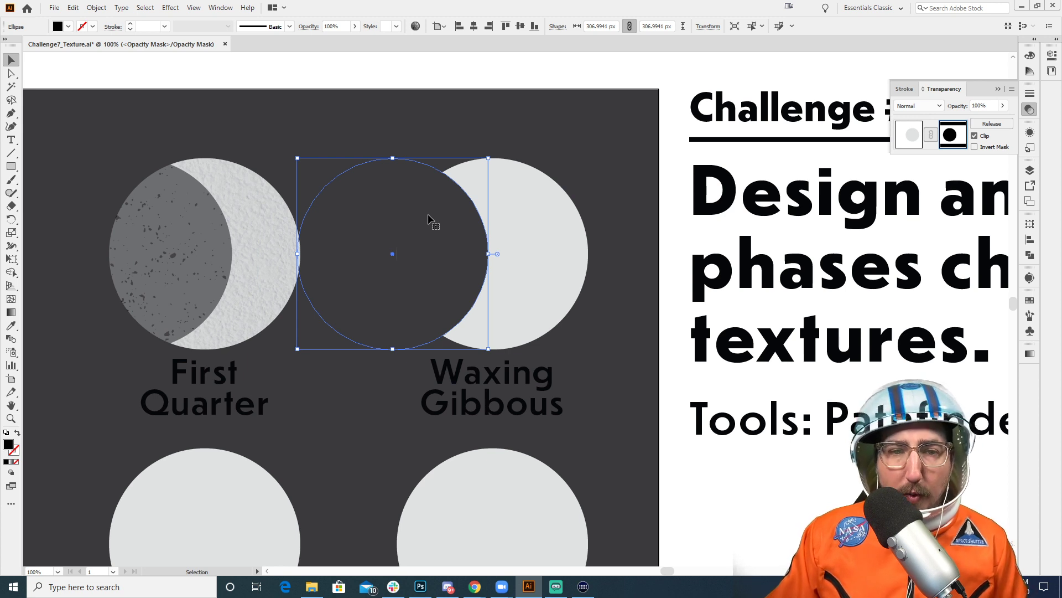
pyautogui.click(914, 140)
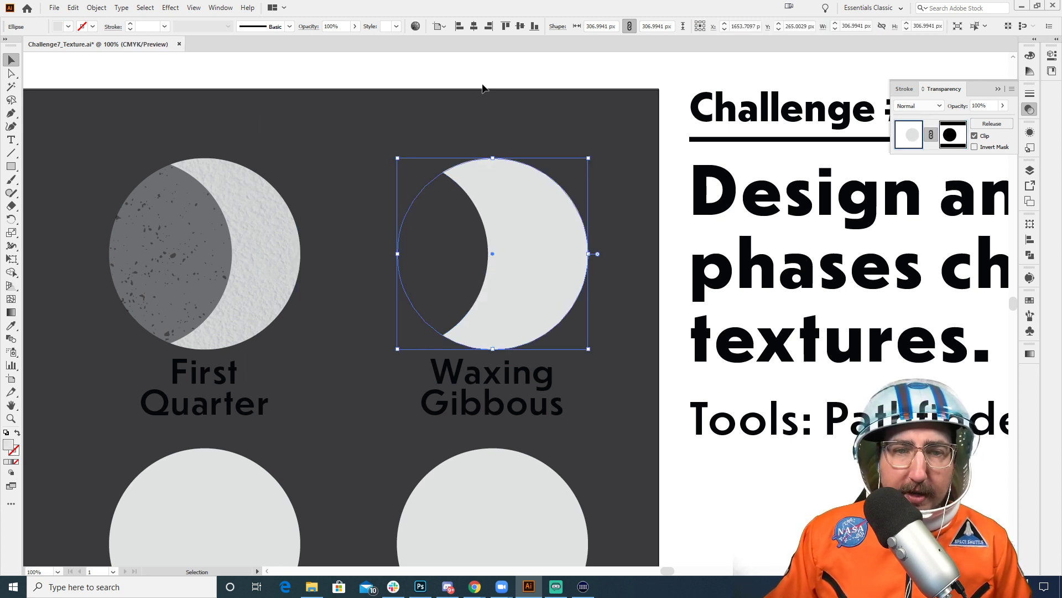
pyautogui.click(477, 118)
# Step: Examine the whole moon phases chart in outline and preview views
pyautogui.press('z')
pyautogui.keyDown('alt'); pyautogui.click(482, 275); pyautogui.keyUp('alt')
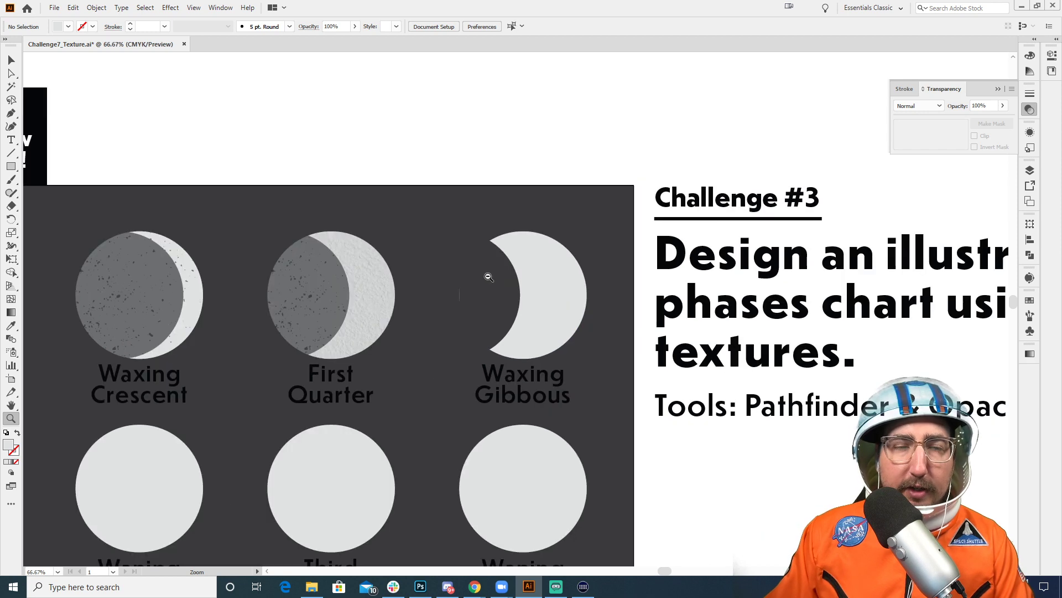
pyautogui.keyDown('alt'); pyautogui.click(486, 275); pyautogui.keyUp('alt')
pyautogui.moveTo(486, 275); pyautogui.dragTo(559, 190)
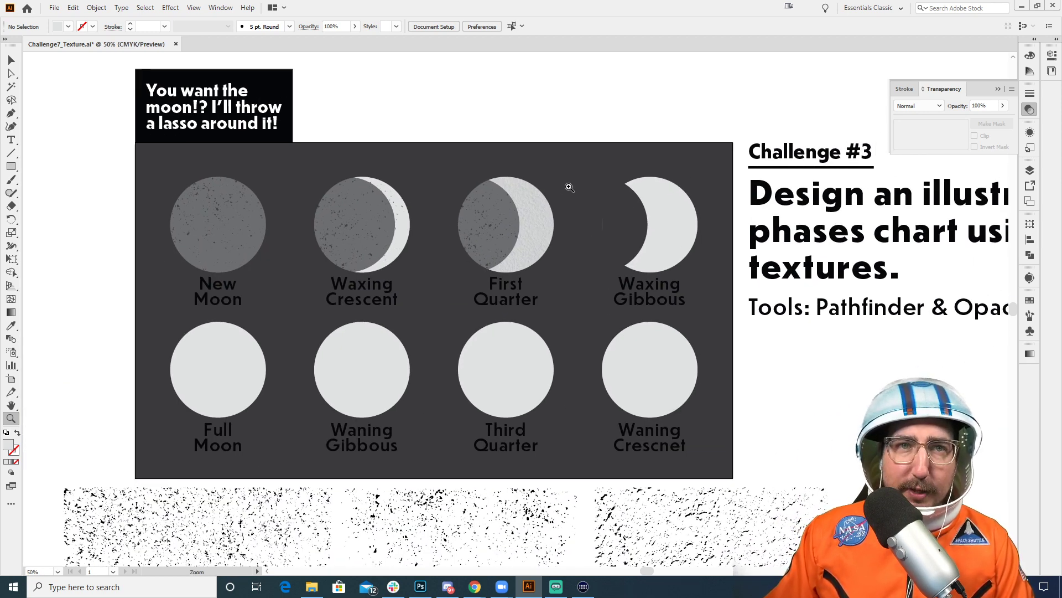
pyautogui.press('ctrl')
pyautogui.hotkey('ctrl', 'y')
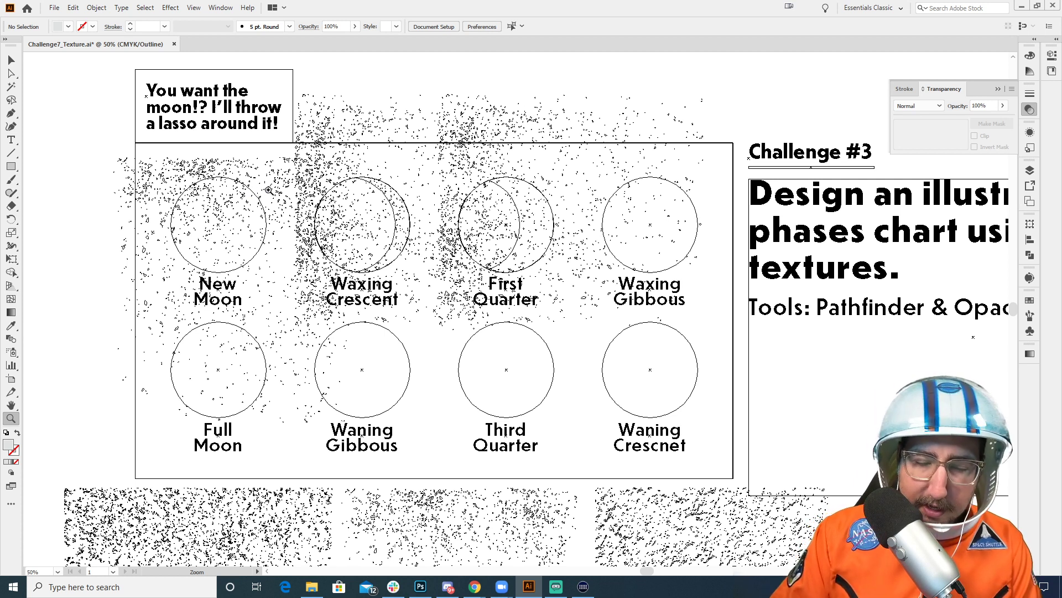
pyautogui.hotkey('ctrl', 'y')
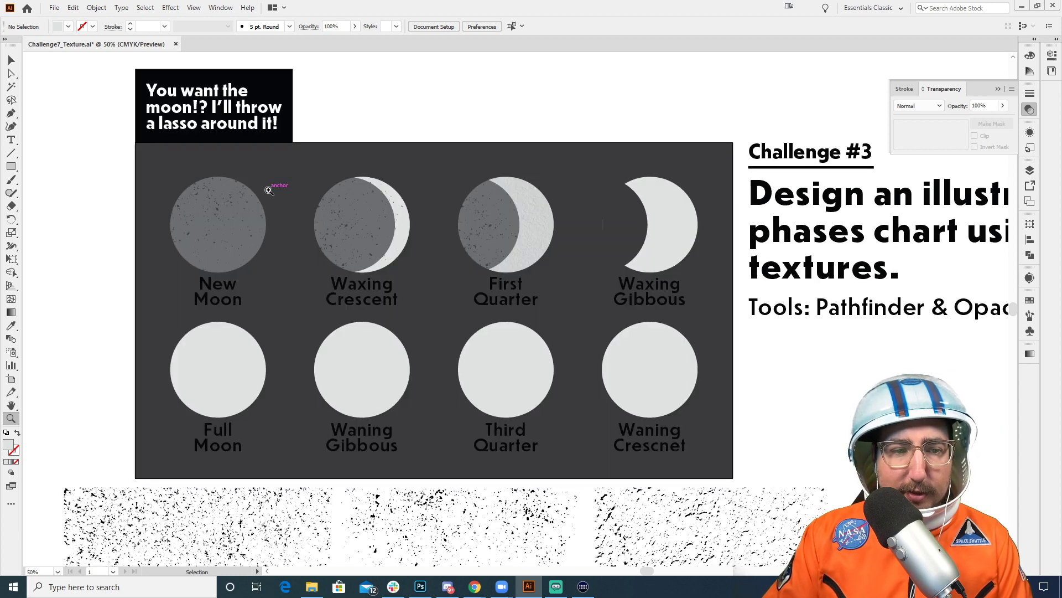
# Step: Copy the textured First Quarter crescent to the empty area above the chart, check its outline, and delete the copy
pyautogui.press('v')
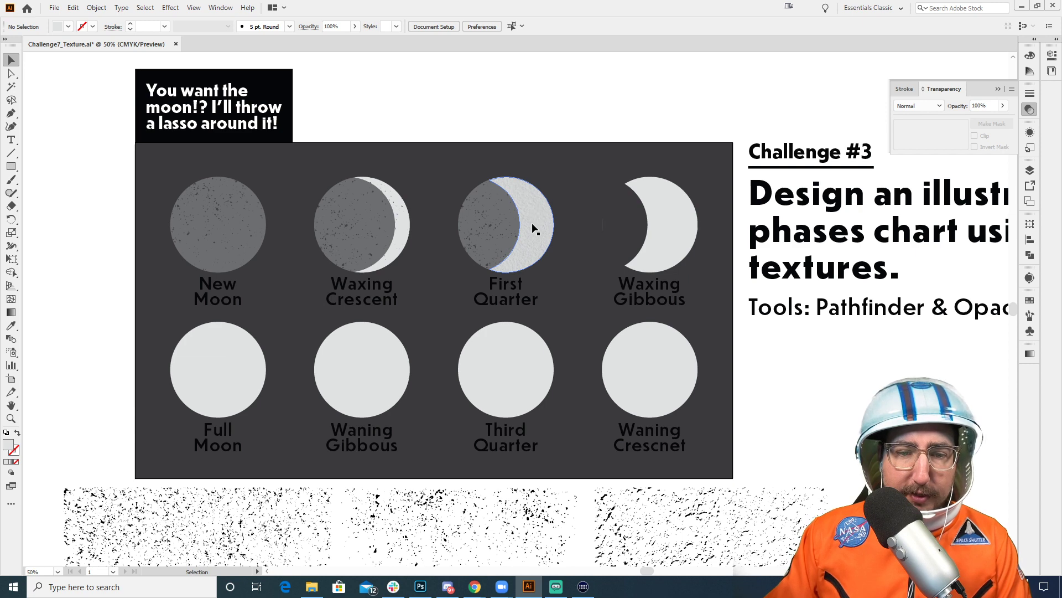
pyautogui.moveTo(525, 185); pyautogui.dragTo(464, 126)
pyautogui.moveTo(469, 140); pyautogui.dragTo(485, 242)
pyautogui.hotkey('ctrl', 'y')
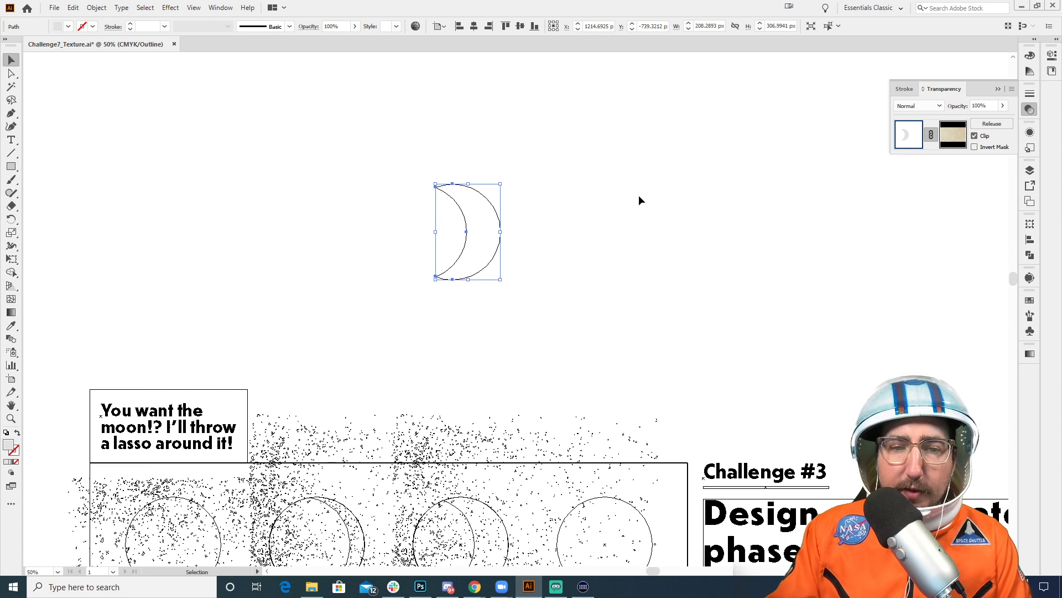
pyautogui.hotkey('ctrl', 'y')
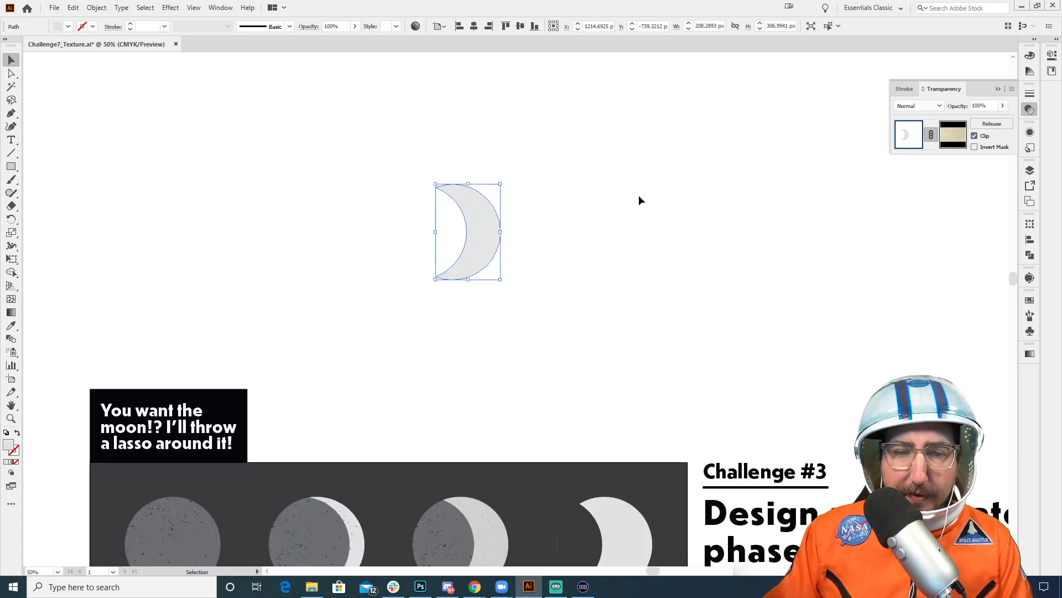
pyautogui.click(639, 195)
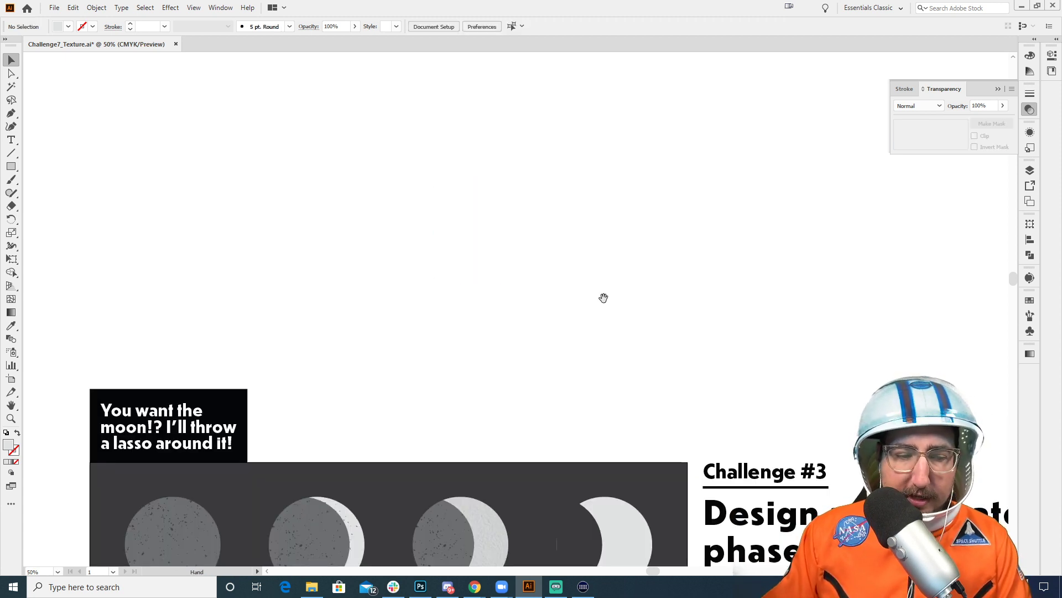
# Step: Duplicate a speckled dark circle from another phase onto the Waxing Gibbous moon, arranged behind its light shape but above the dark background
pyautogui.moveTo(523, 348); pyautogui.dragTo(554, 152)
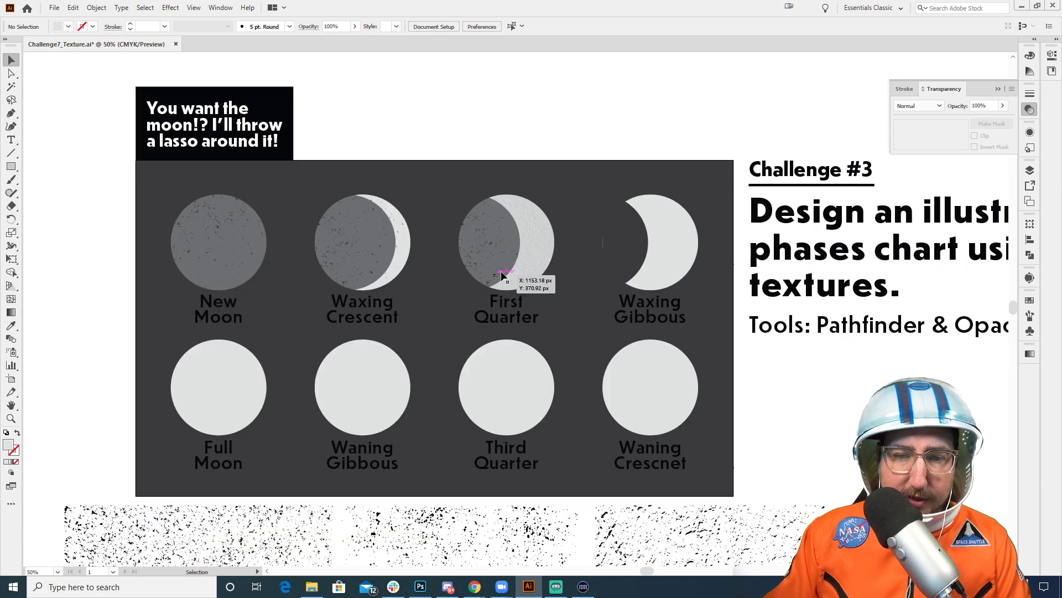
pyautogui.click(620, 238)
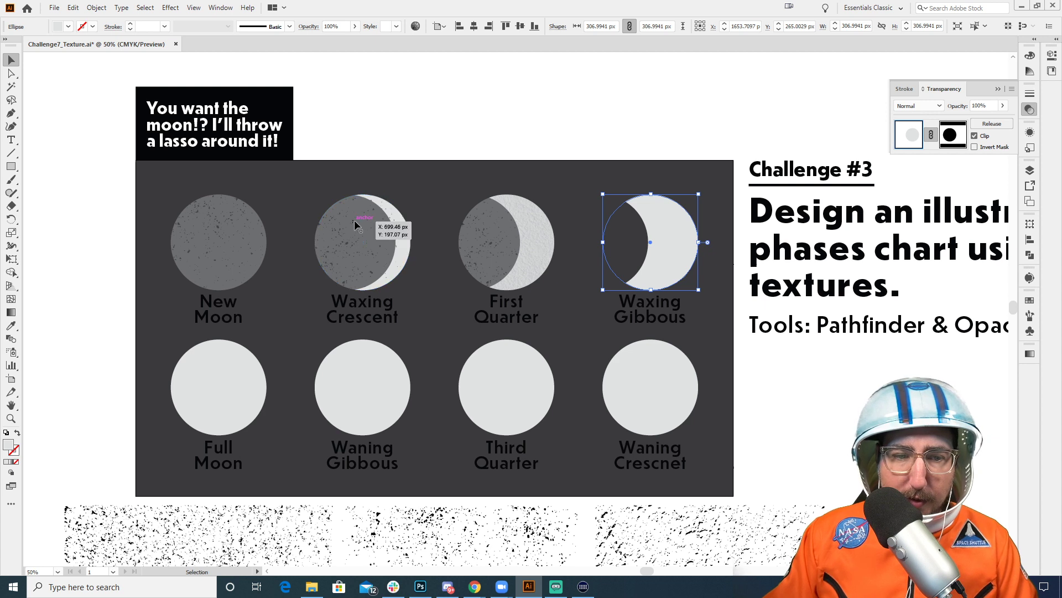
pyautogui.click(321, 199)
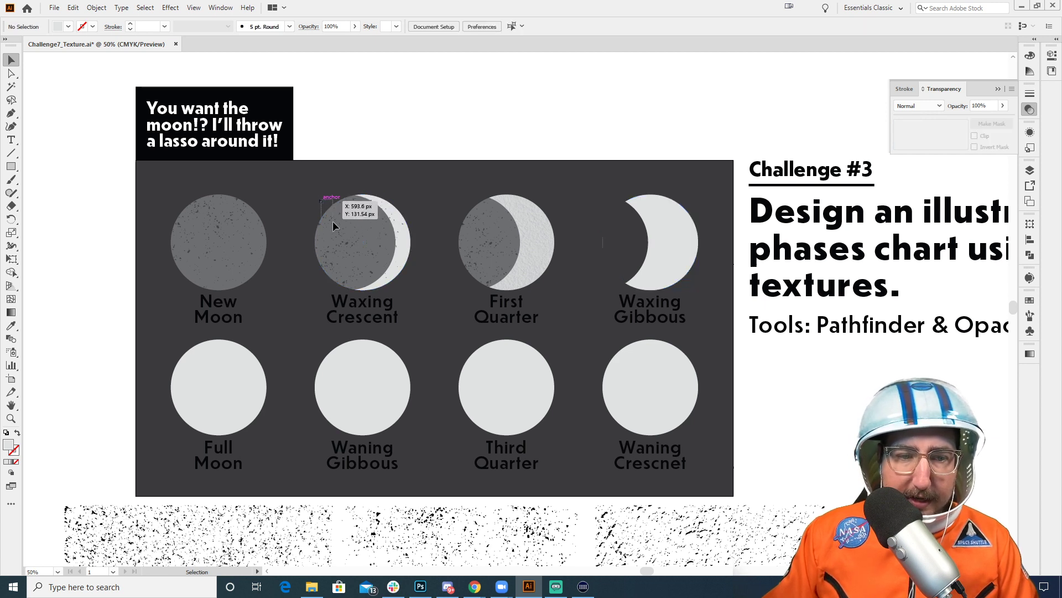
pyautogui.moveTo(333, 221); pyautogui.dragTo(636, 229)
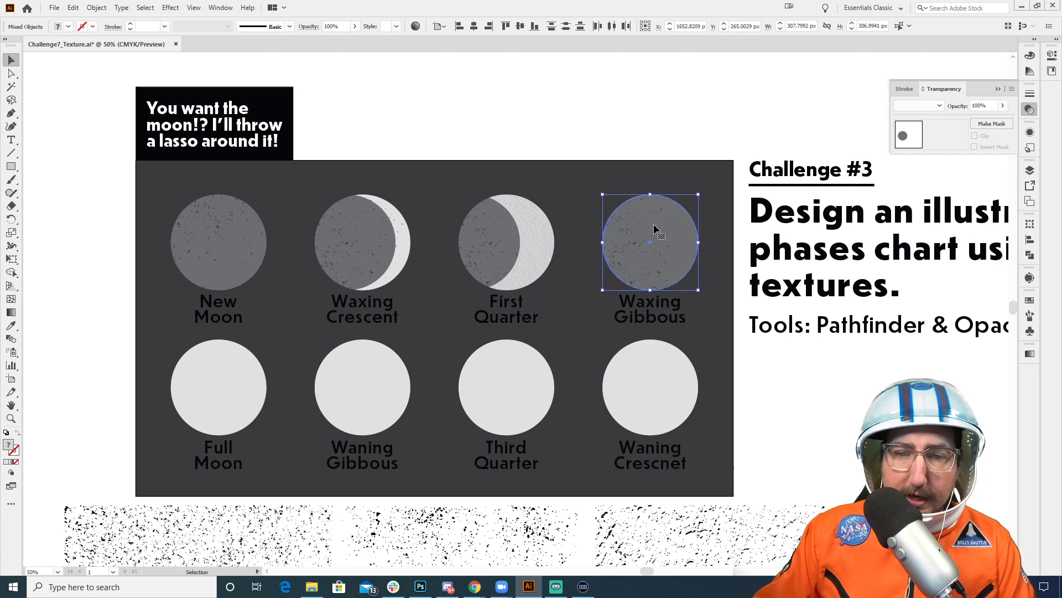
pyautogui.hotkey('ctrl', 'shift', '[')
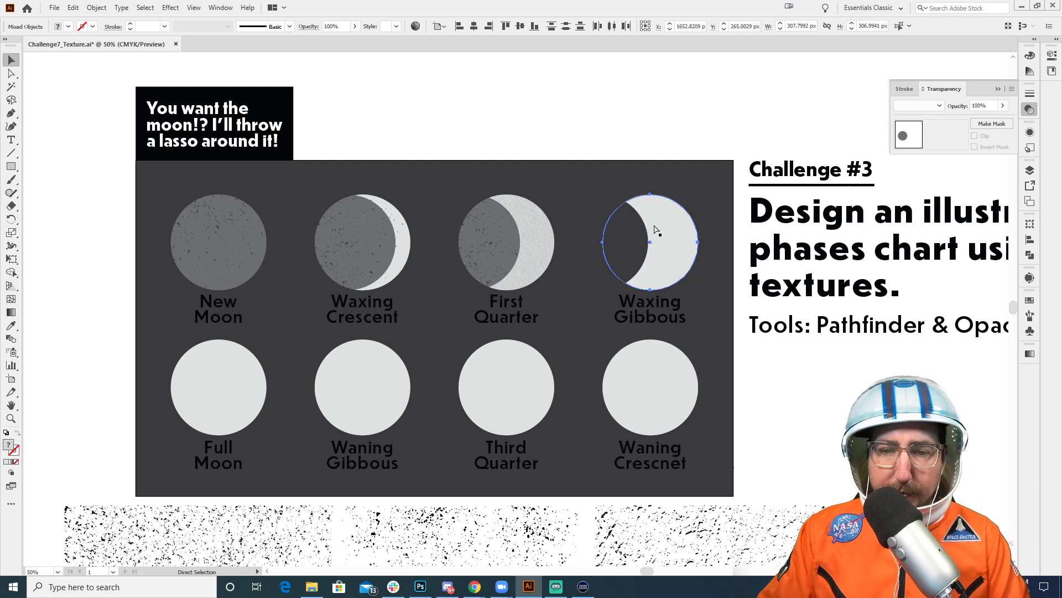
pyautogui.hotkey('ctrl', ']')
pyautogui.click(667, 130)
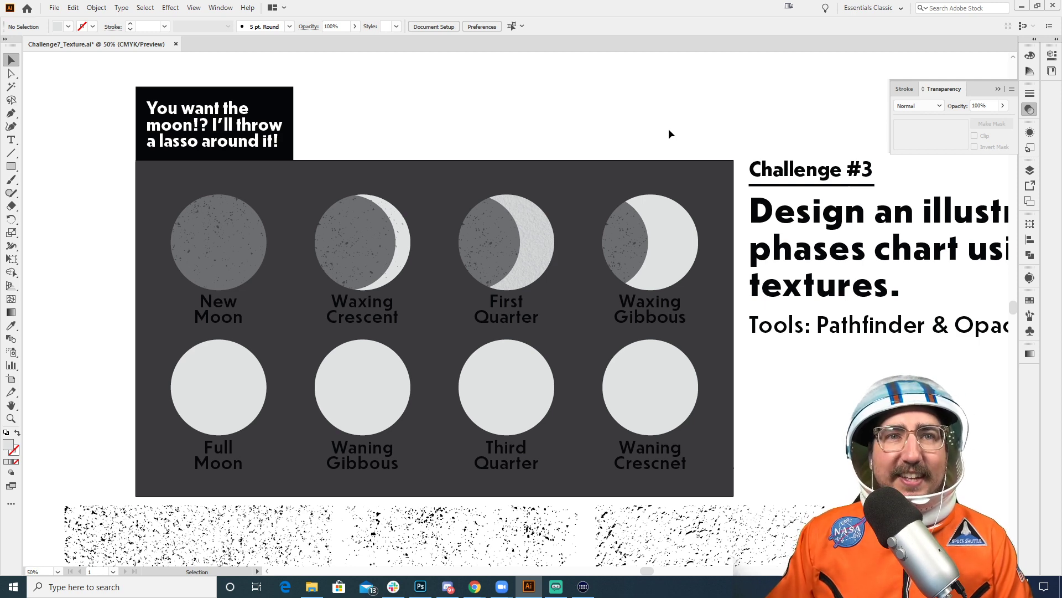
# Step: Examine the Waxing Gibbous moon up close, including its speckled dark side and its masked light shape
pyautogui.press('z')
pyautogui.click(662, 253)
pyautogui.click(662, 252)
pyautogui.click(474, 296)
pyautogui.click(569, 292)
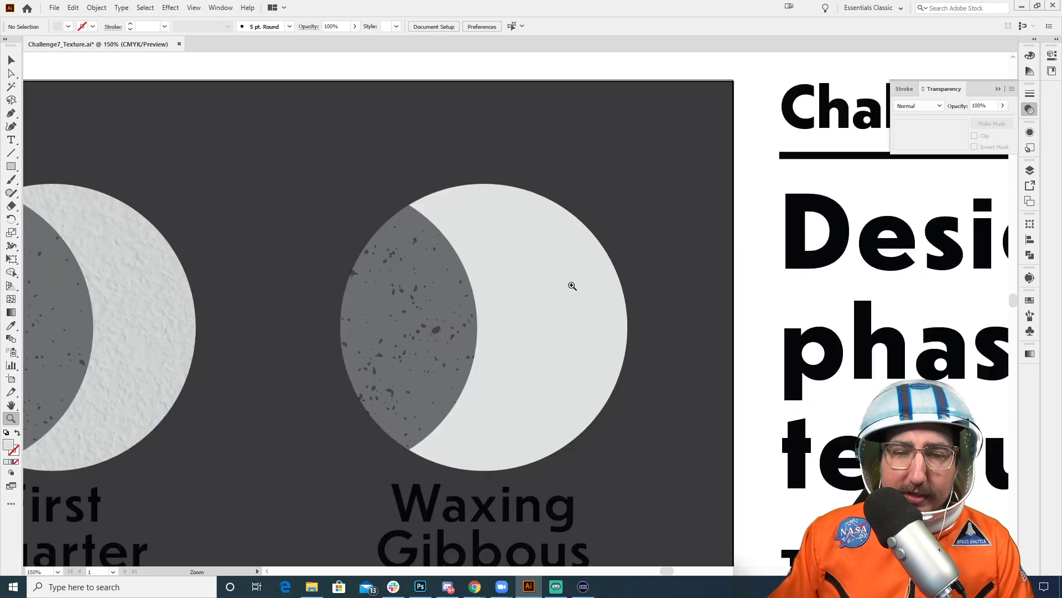
pyautogui.press('v')
pyautogui.doubleClick(436, 328)
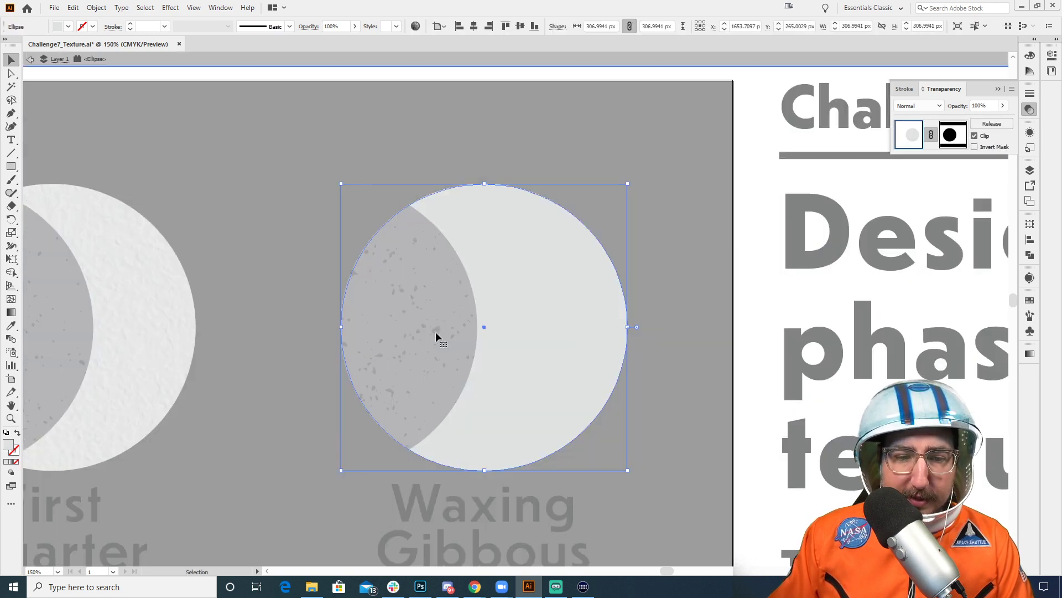
pyautogui.doubleClick(686, 130)
pyautogui.press('z')
pyautogui.keyDown('alt'); pyautogui.click(585, 355); pyautogui.keyUp('alt')
pyautogui.keyDown('alt'); pyautogui.click(585, 356); pyautogui.keyUp('alt')
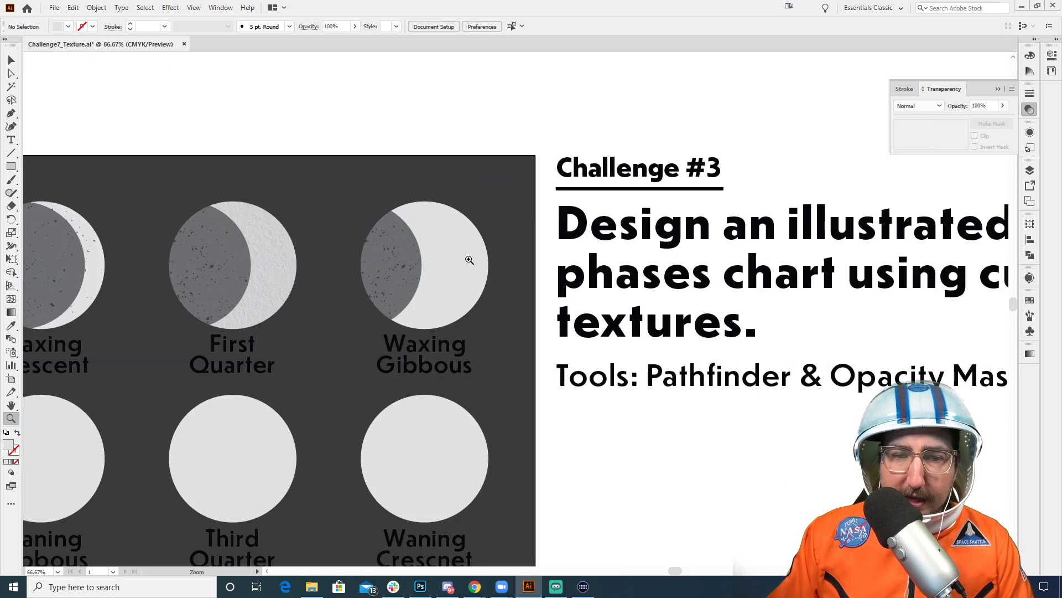
# Step: Copy the lightly speckled texture from the middle of the texture row below the moon phases chart
pyautogui.press('v')
pyautogui.click(441, 259)
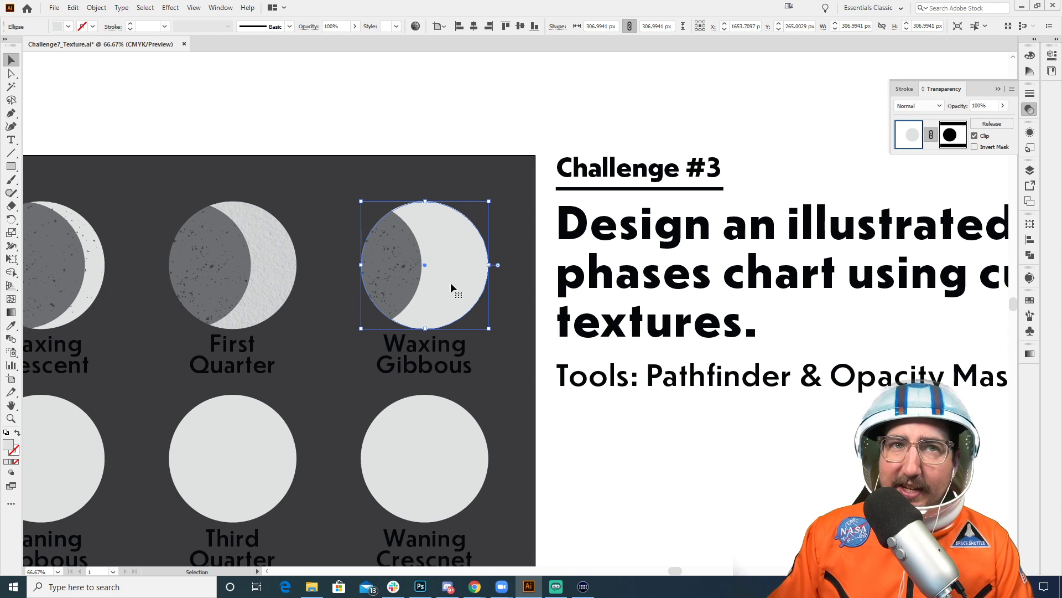
pyautogui.press('z')
pyautogui.keyDown('alt'); pyautogui.click(442, 385); pyautogui.keyUp('alt')
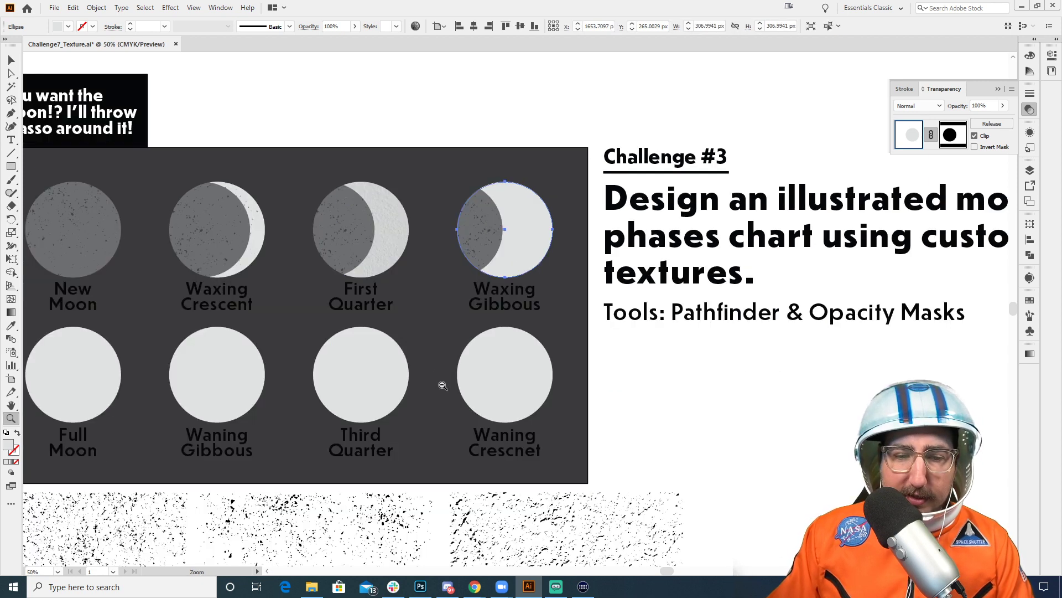
pyautogui.moveTo(435, 377); pyautogui.dragTo(437, 289)
pyautogui.press('v')
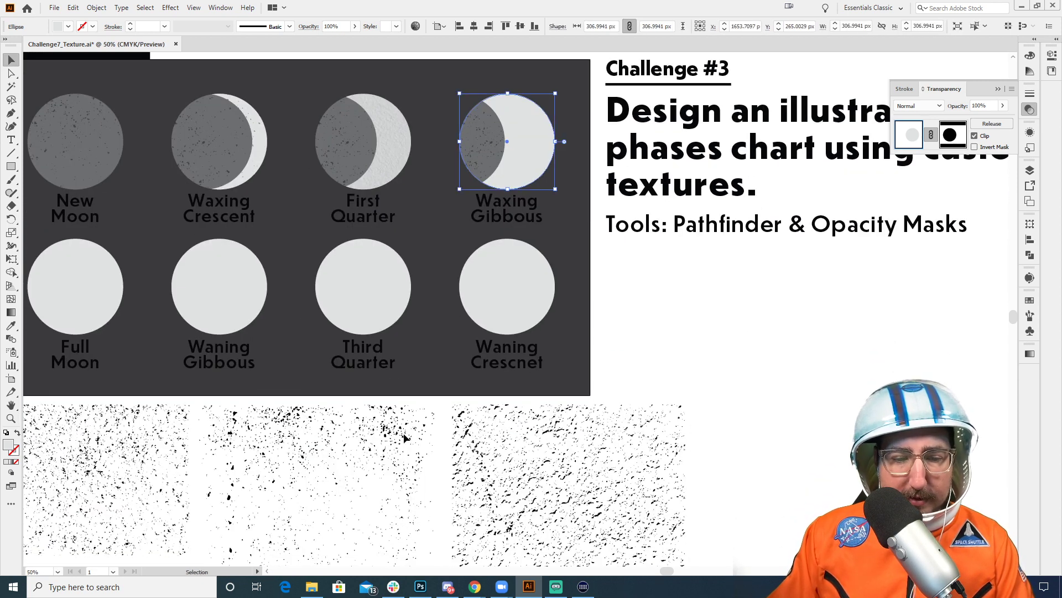
pyautogui.click(404, 437)
# Step: Paste the copied speckle texture into the opacity mask of the Waxing Gibbous light shape
pyautogui.press('z')
pyautogui.click(499, 202)
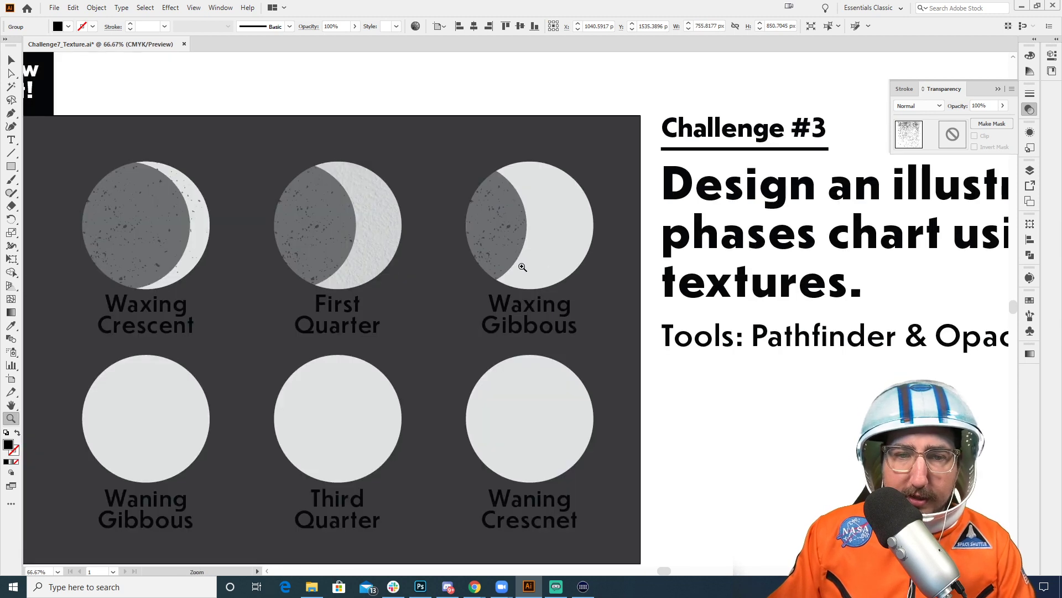
pyautogui.click(522, 267)
pyautogui.press('v')
pyautogui.click(579, 224)
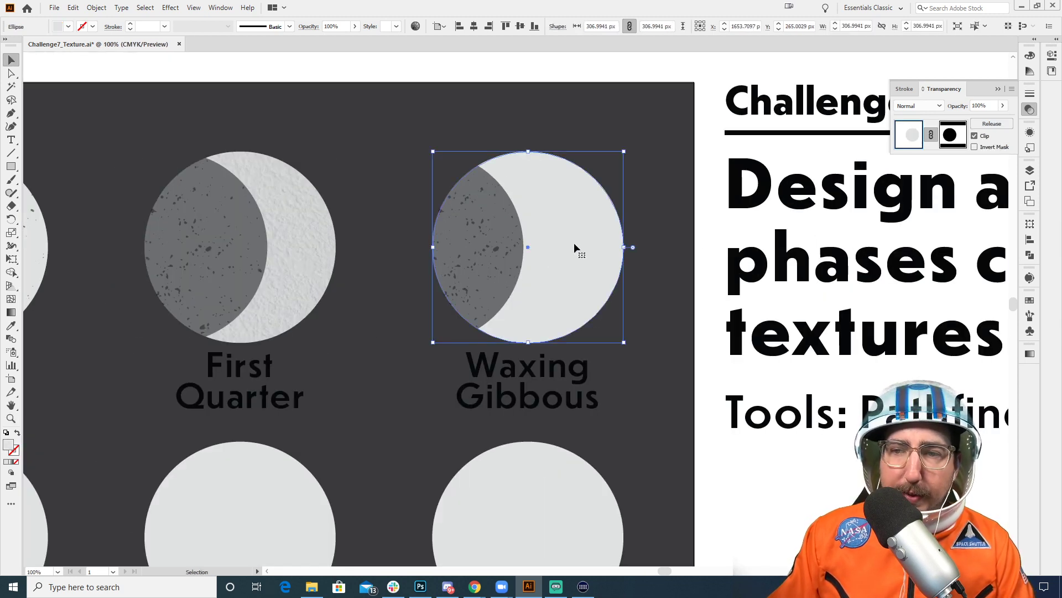
pyautogui.click(950, 138)
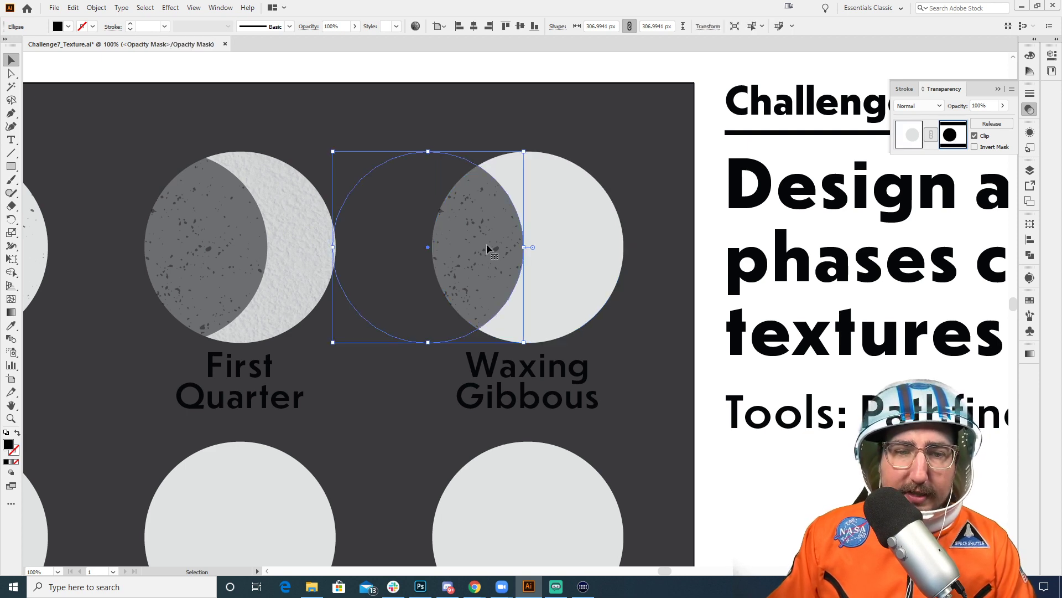
pyautogui.hotkey('ctrl', 'v')
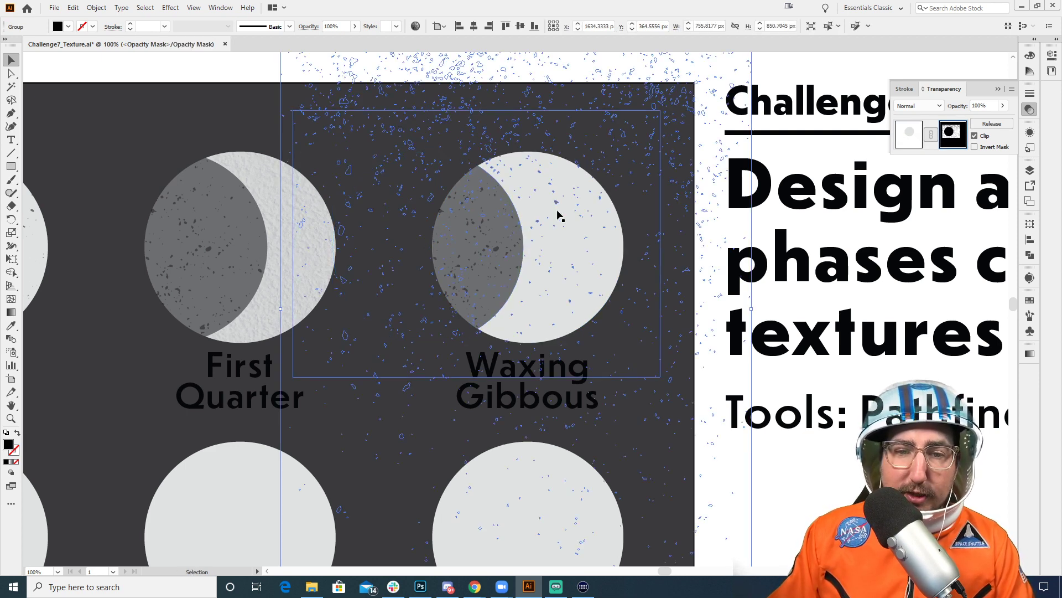
# Step: Scale the pasted speckles down to about 424 by 478 px over the Waxing Gibbous moon
pyautogui.press('s')
pyautogui.moveTo(747, 81); pyautogui.dragTo(741, 138)
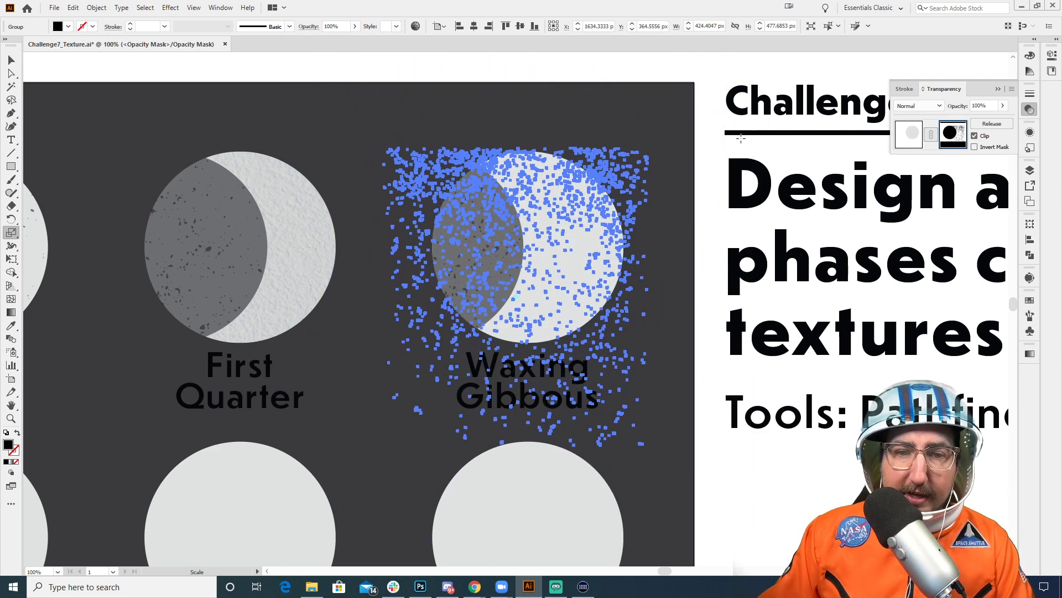
pyautogui.press('v')
pyautogui.click(716, 147)
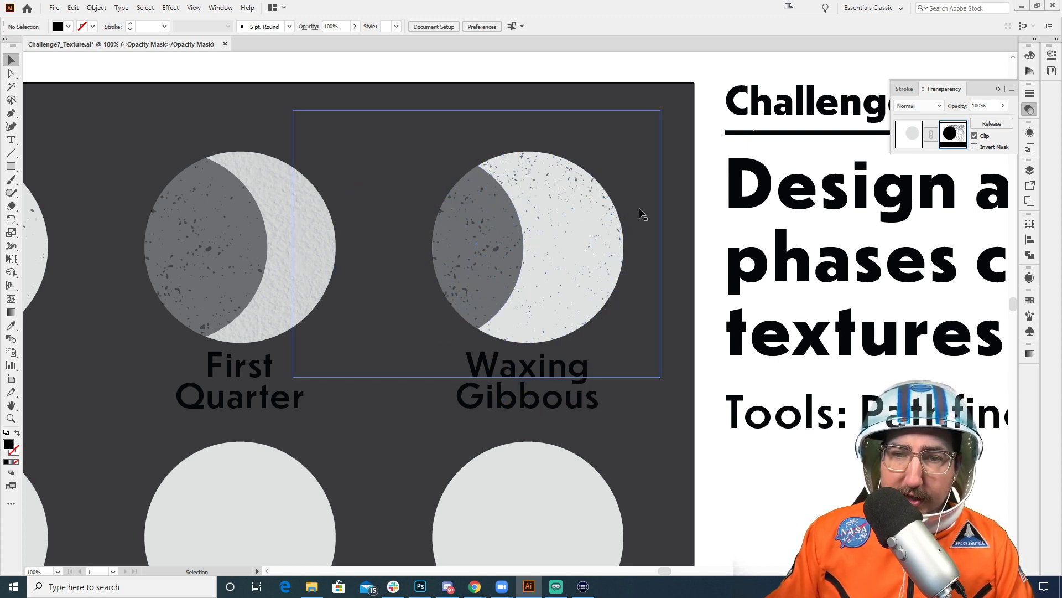
# Step: Try deleting the black circle from the Waxing Gibbous opacity mask, and undo the deletion
pyautogui.click(459, 237)
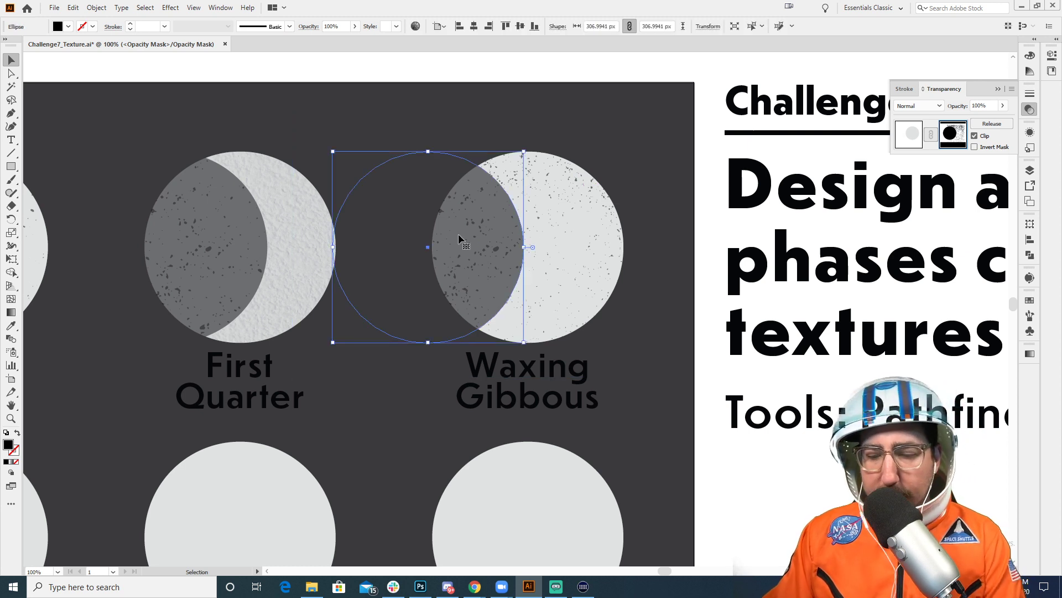
pyautogui.press('Delete')
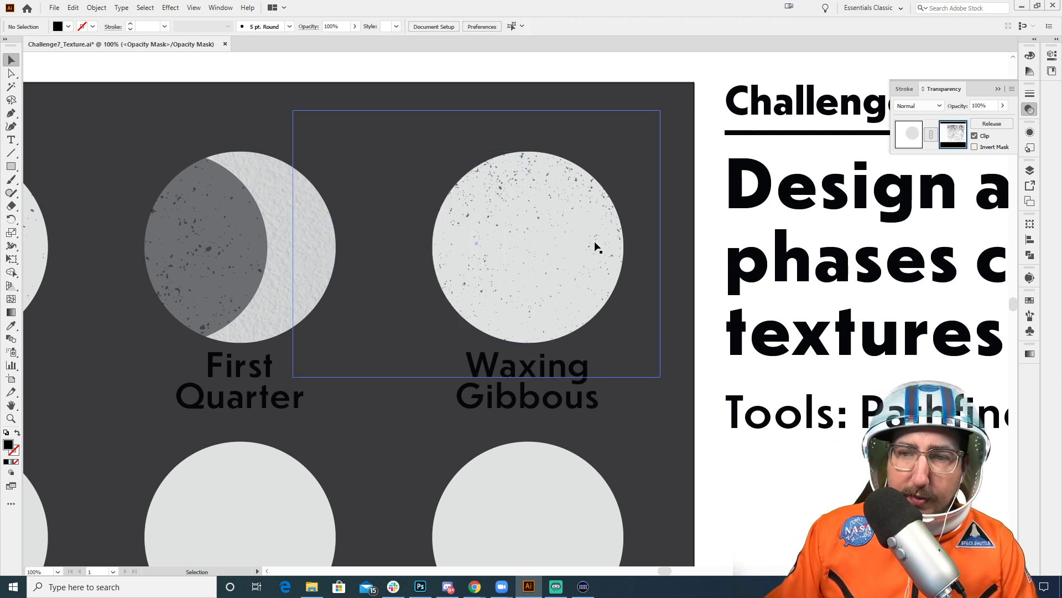
pyautogui.hotkey('ctrl', 'z')
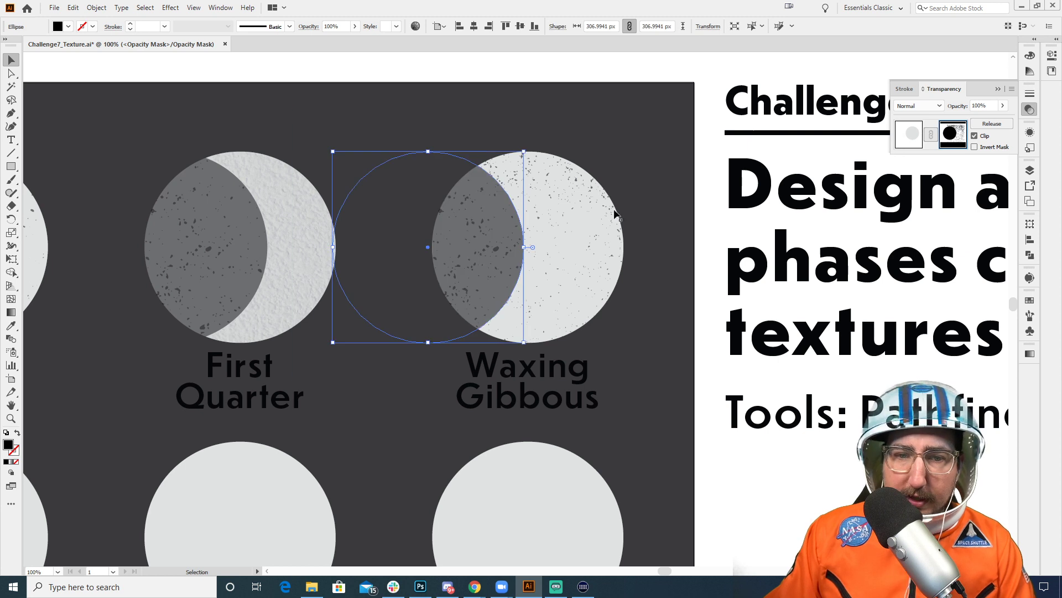
# Step: Leave mask editing, move the light shape aside, delete the speckled texture and dark circle behind it, and return the light shape to its place
pyautogui.click(906, 141)
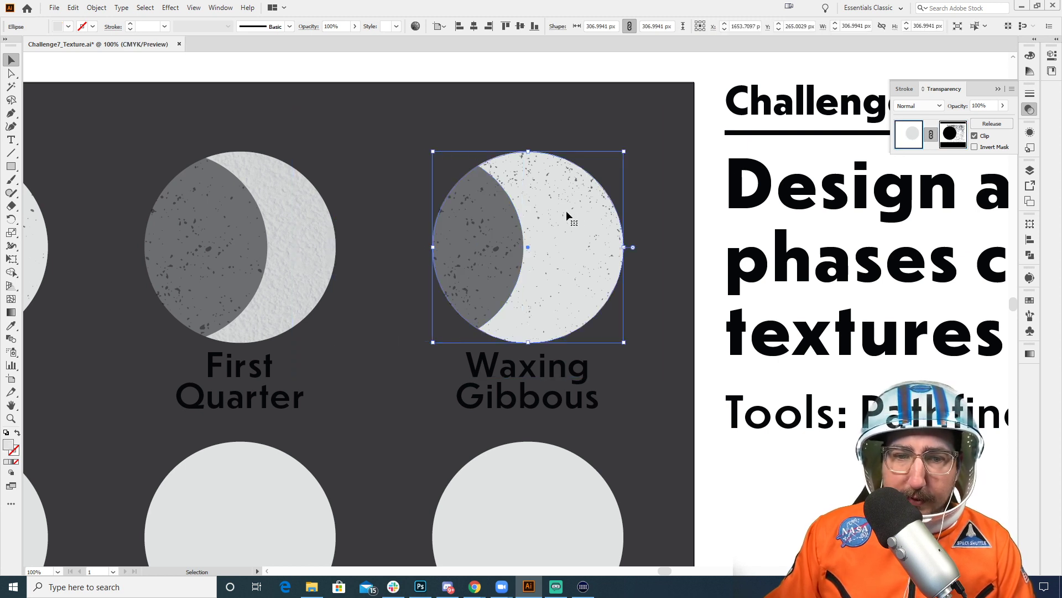
pyautogui.moveTo(544, 218); pyautogui.dragTo(638, 216)
pyautogui.click(472, 224)
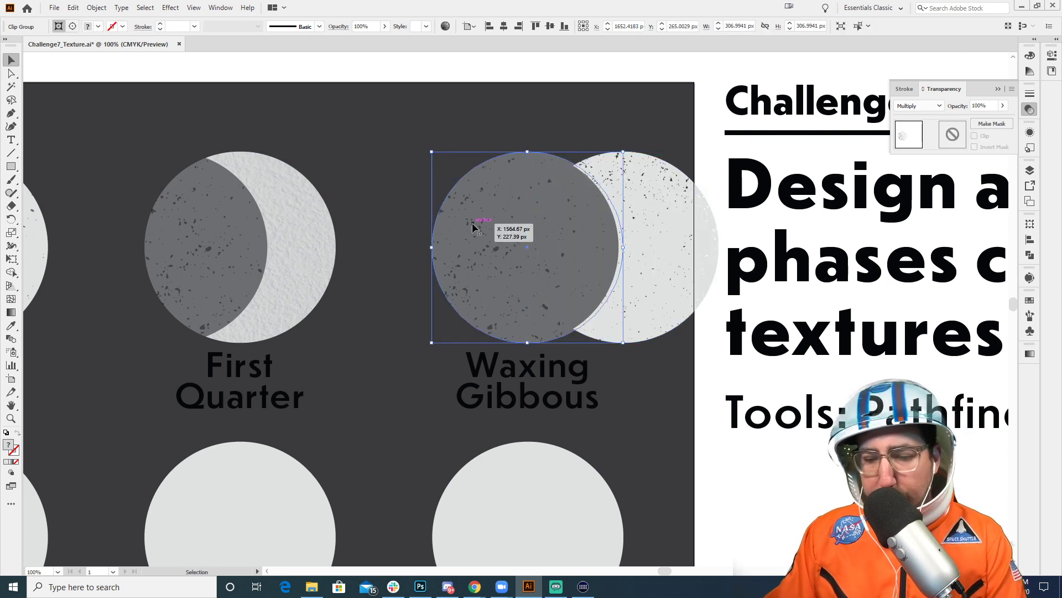
pyautogui.press('Delete')
pyautogui.click(483, 226)
pyautogui.press('Delete')
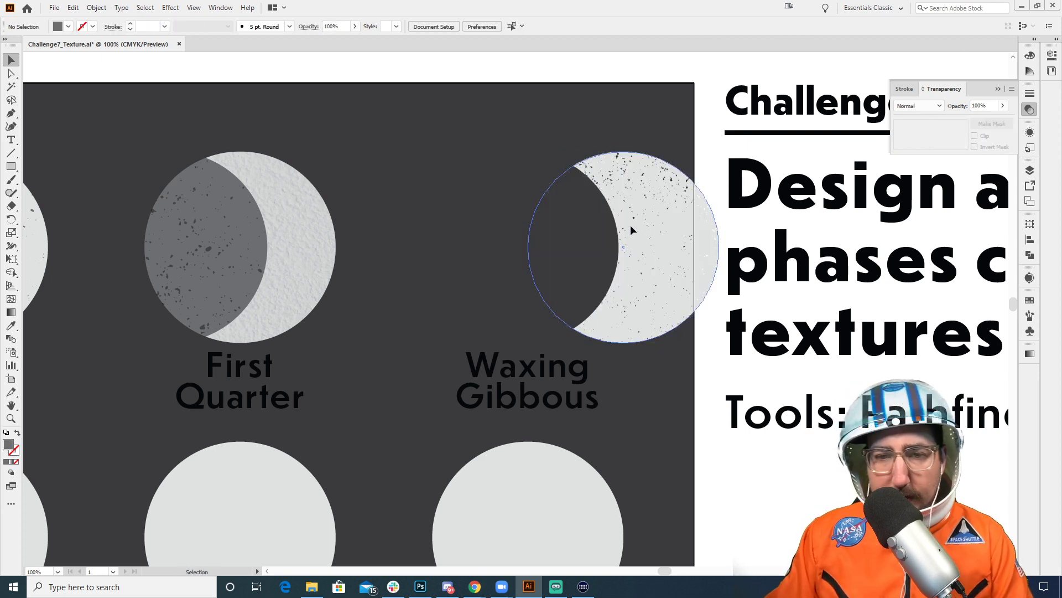
pyautogui.moveTo(632, 229); pyautogui.dragTo(548, 229)
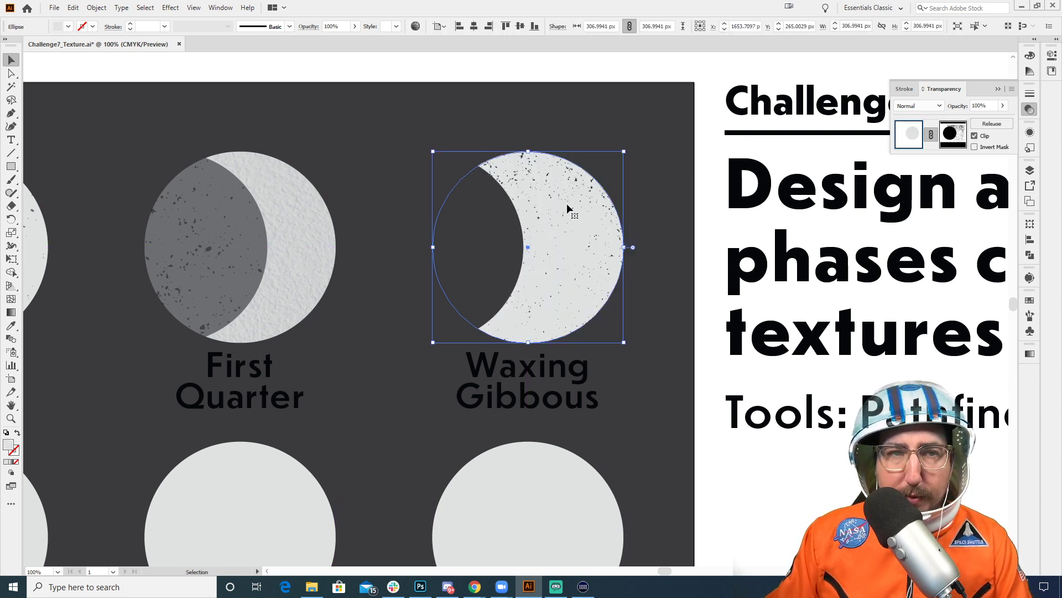
# Step: Try enlarging the Waxing Gibbous light shape together with its linked mask to about 383 px, and undo it
pyautogui.press('s')
pyautogui.moveTo(650, 162); pyautogui.dragTo(694, 129)
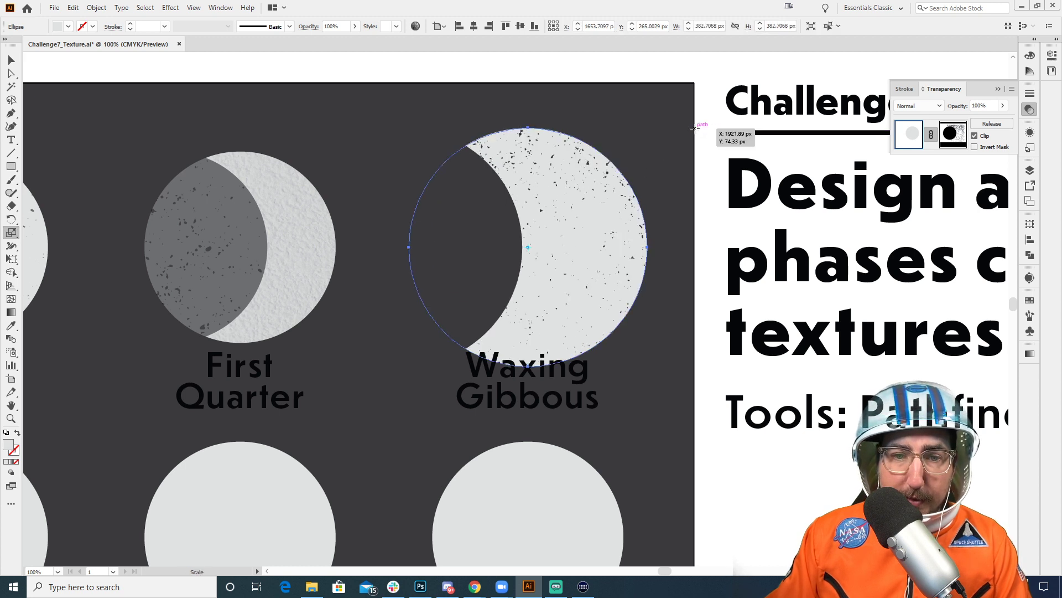
pyautogui.hotkey('ctrl', 'x')
pyautogui.hotkey('ctrl', 'z')
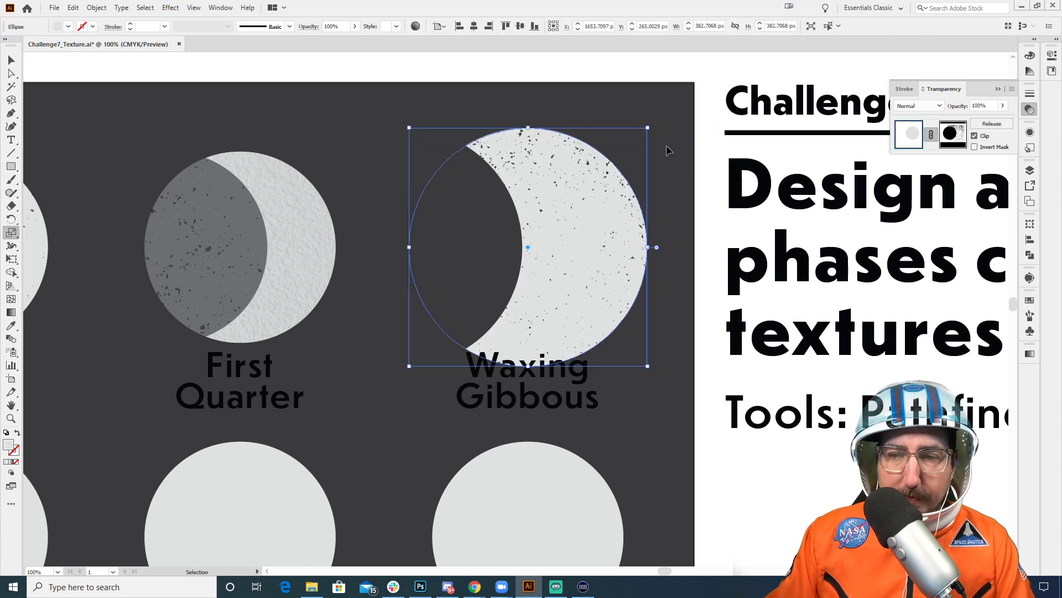
pyautogui.hotkey('ctrl', 'z')
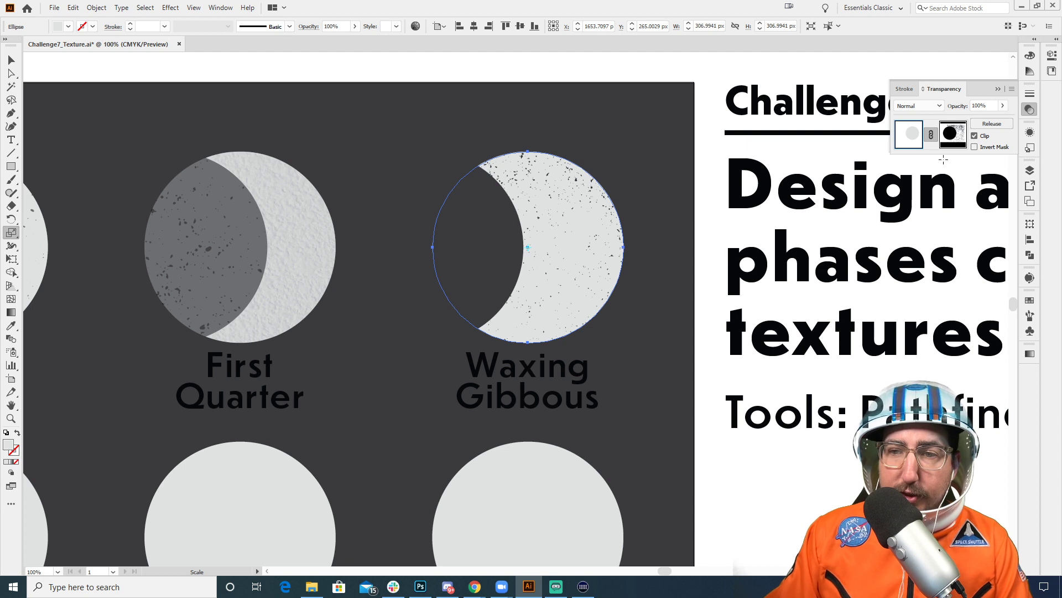
# Step: Unlink the opacity mask from the Waxing Gibbous light shape, and try stretching only the shape to about 860 by 543 px before undoing the resize
pyautogui.click(931, 138)
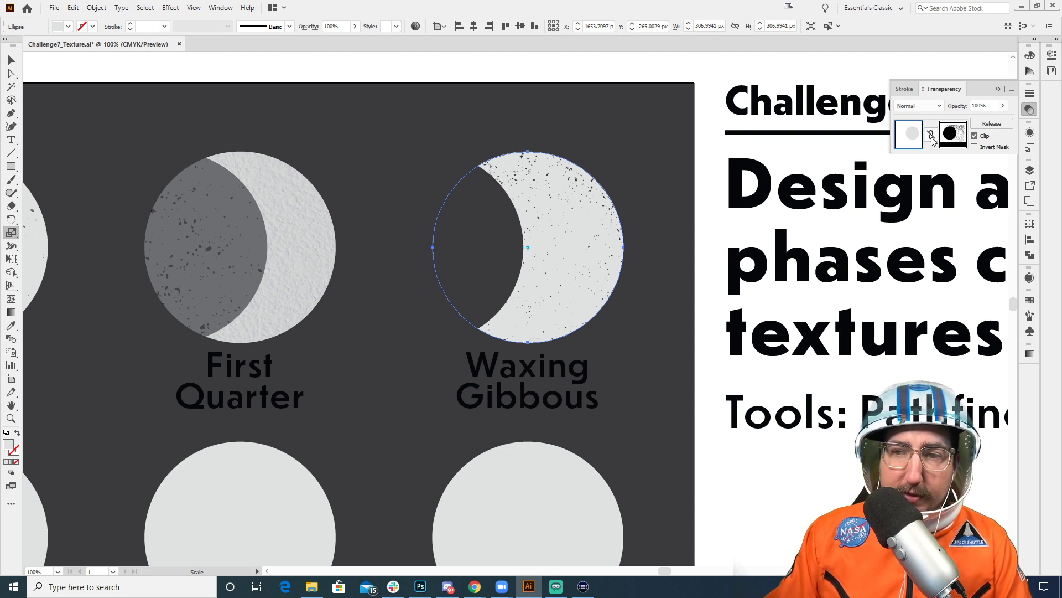
pyautogui.press('v')
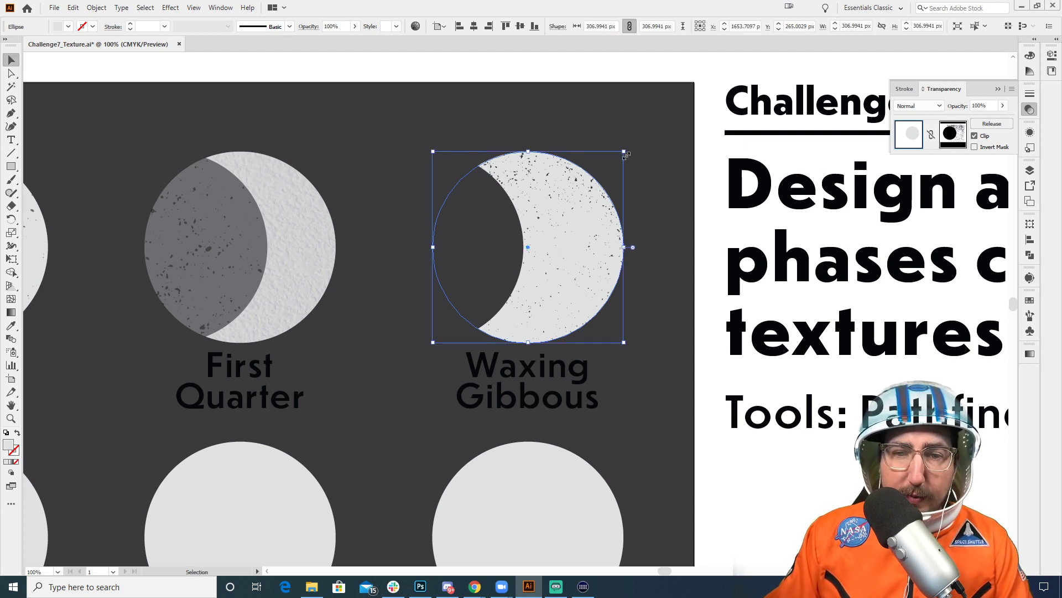
pyautogui.moveTo(627, 156); pyautogui.dragTo(796, 79)
pyautogui.hotkey('ctrl', 'z')
pyautogui.hotkey('ctrl', 'z')
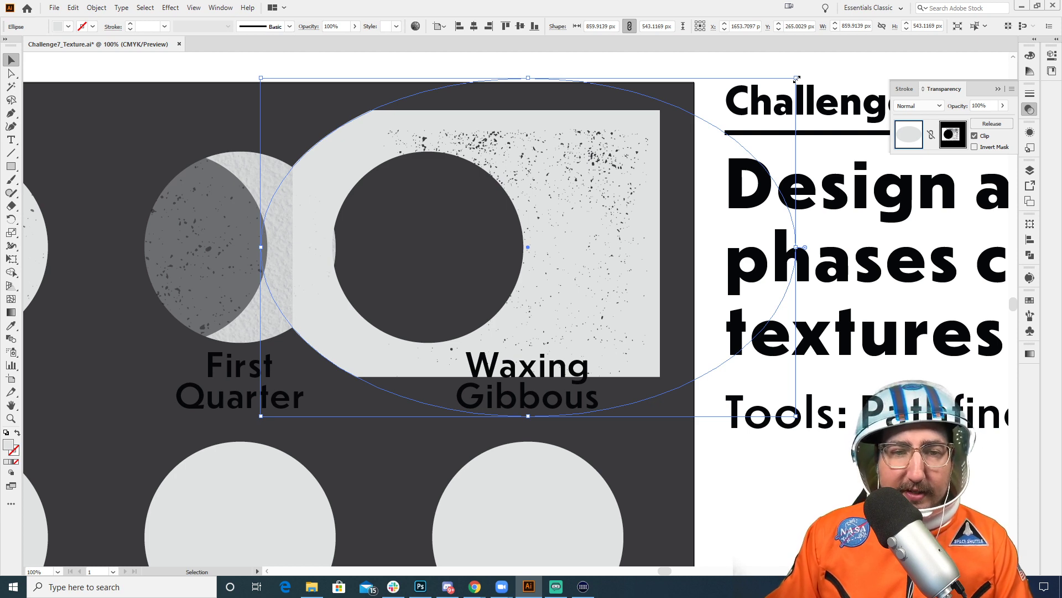
pyautogui.press('a')
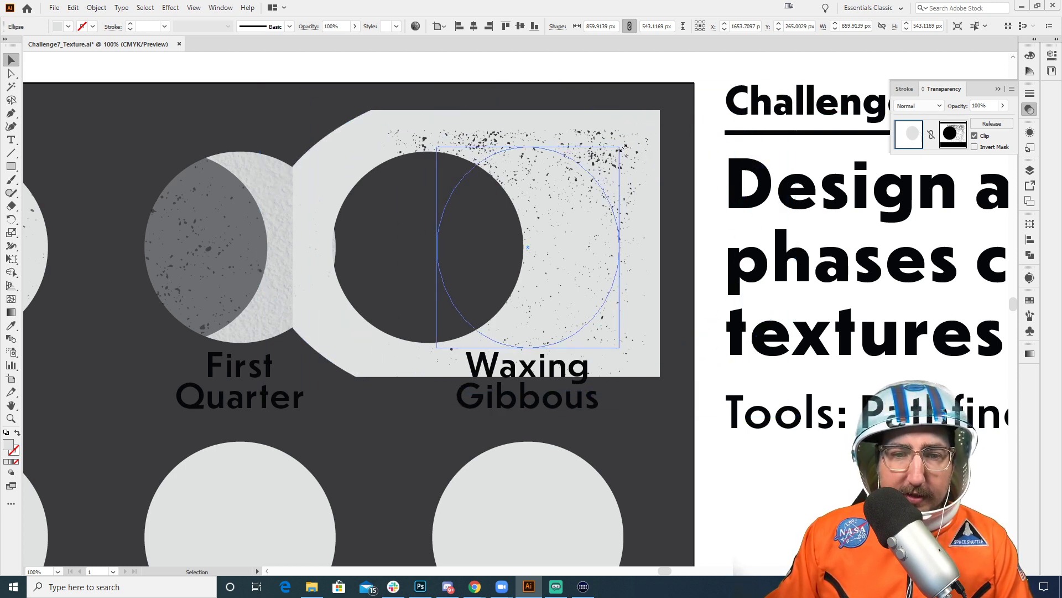
pyautogui.hotkey('ctrl', 'z')
pyautogui.hotkey('ctrl', 'z')
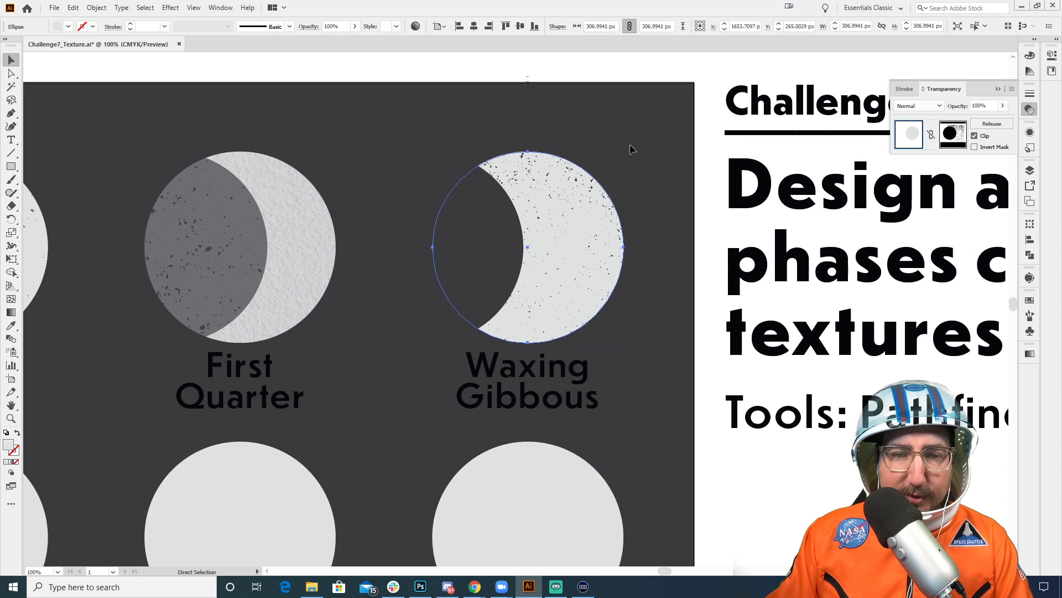
pyautogui.press('v')
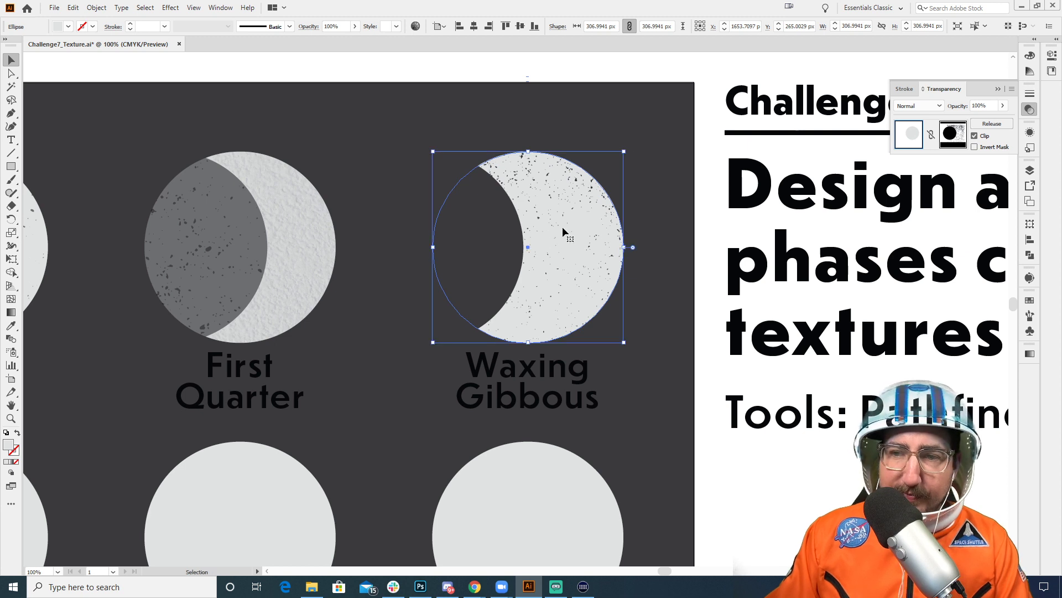
# Step: Inside the Waxing Gibbous opacity mask, shift the black circle further over the moon to narrow the light crescent
pyautogui.click(943, 139)
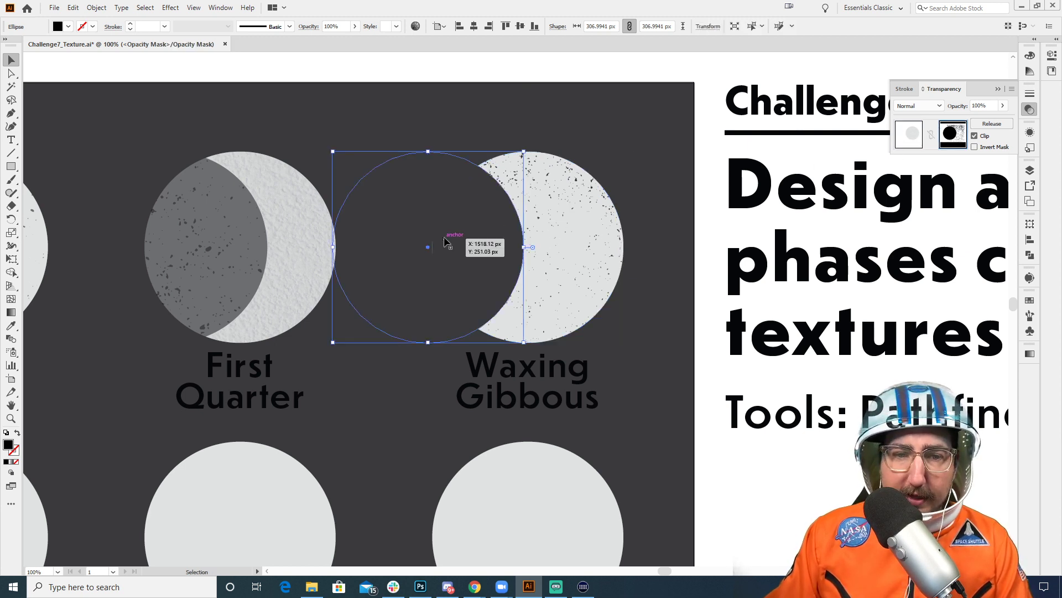
pyautogui.moveTo(449, 225); pyautogui.dragTo(495, 225)
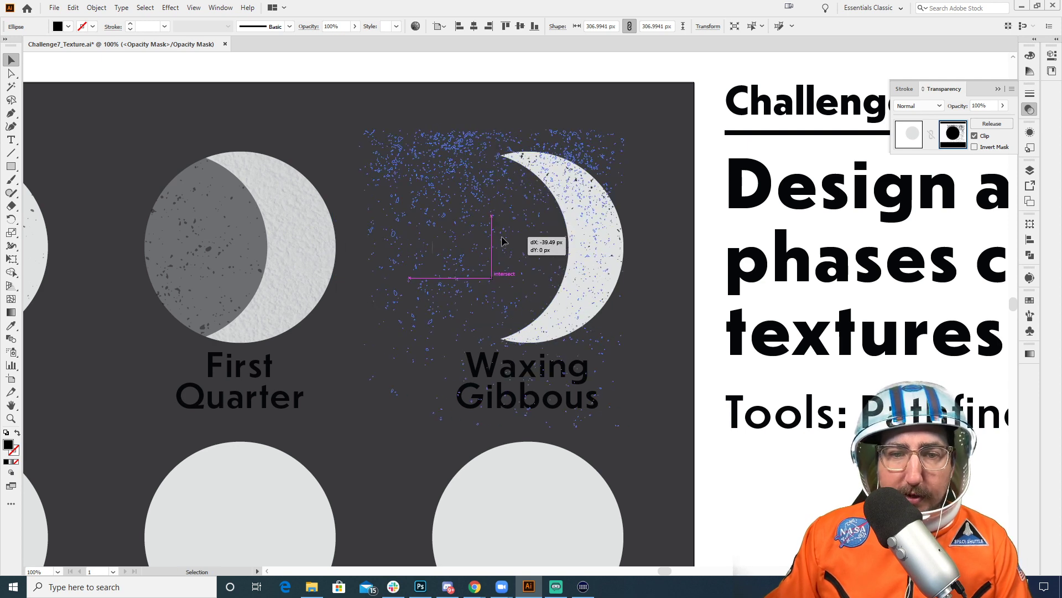
pyautogui.click(498, 238)
pyautogui.click(388, 242)
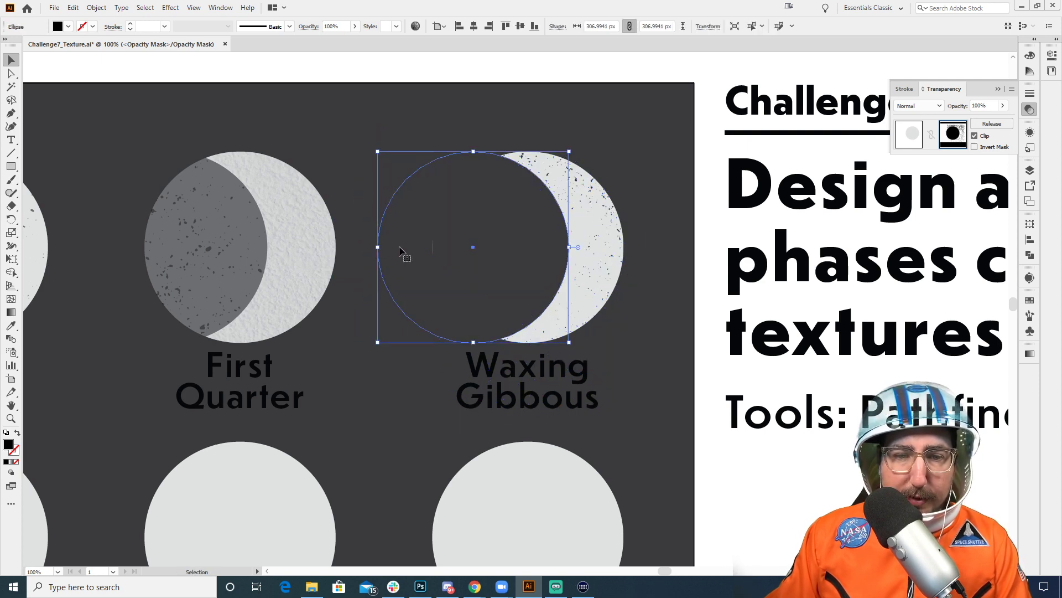
pyautogui.hotkey('shift', 'Left')
pyautogui.hotkey('shift', 'Left')
pyautogui.hotkey('shift', 'Left')
pyautogui.hotkey('shift', 'Left')
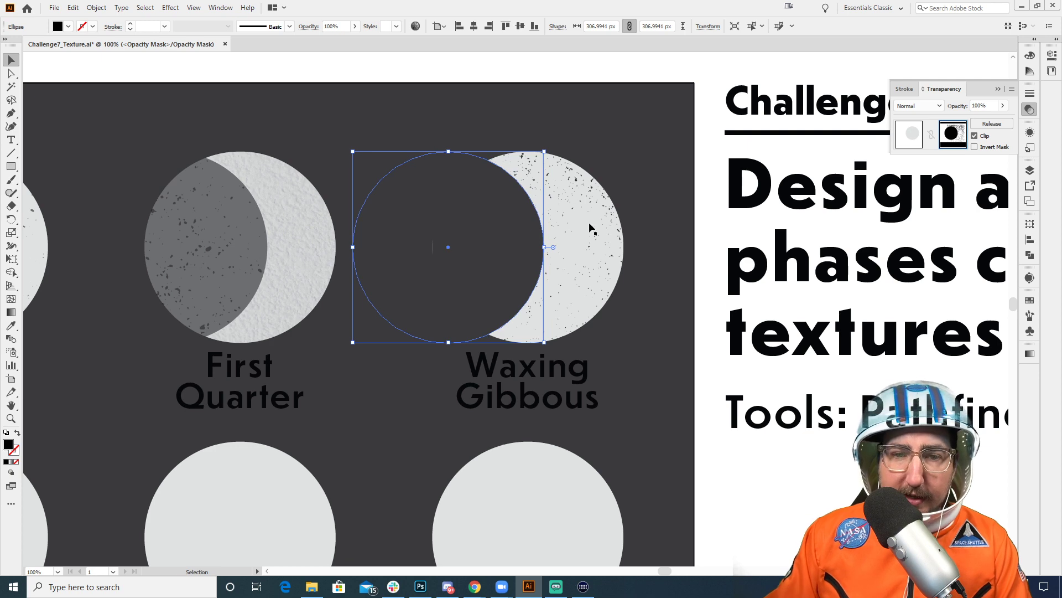
# Step: Scale the mask's speckle texture to about 362 by 407 px and nudge it up and right over the crescent
pyautogui.click(581, 175)
pyautogui.press('s')
pyautogui.moveTo(753, 105); pyautogui.dragTo(735, 133)
pyautogui.hotkey('shift', 'Up')
pyautogui.hotkey('shift', 'Up')
pyautogui.hotkey('shift', 'Right')
pyautogui.hotkey('shift', 'Right')
pyautogui.hotkey('shift', 'Right')
pyautogui.press('v')
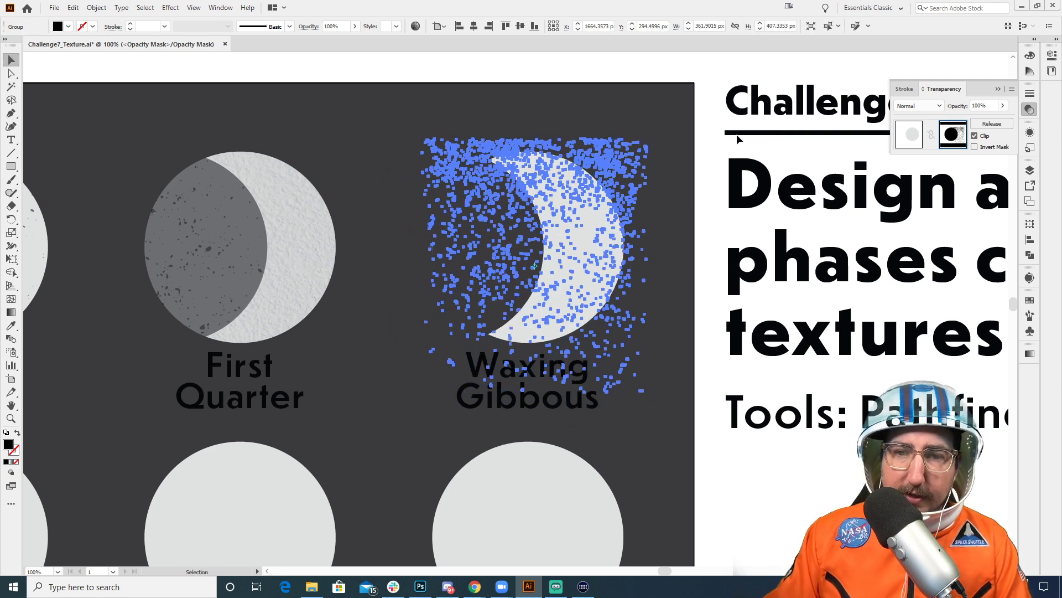
pyautogui.click(716, 138)
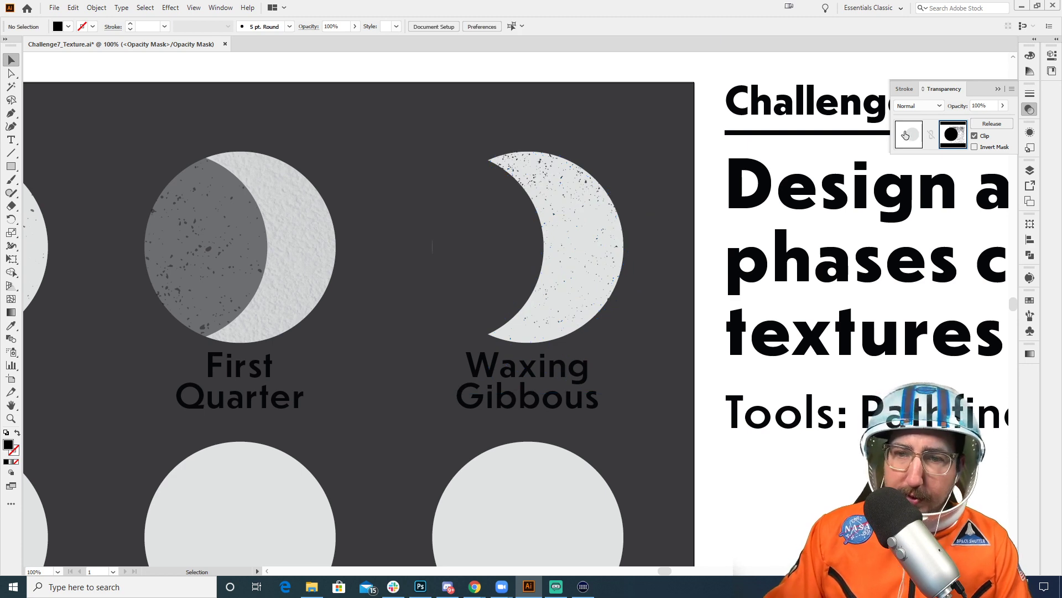
# Step: Draw a rectangle about 338 by 270 px in the opacity mask over the upper Waxing Gibbous moon and fill it with magenta
pyautogui.press('z')
pyautogui.keyDown('alt'); pyautogui.click(451, 324); pyautogui.keyUp('alt')
pyautogui.keyDown('alt'); pyautogui.click(493, 323); pyautogui.keyUp('alt')
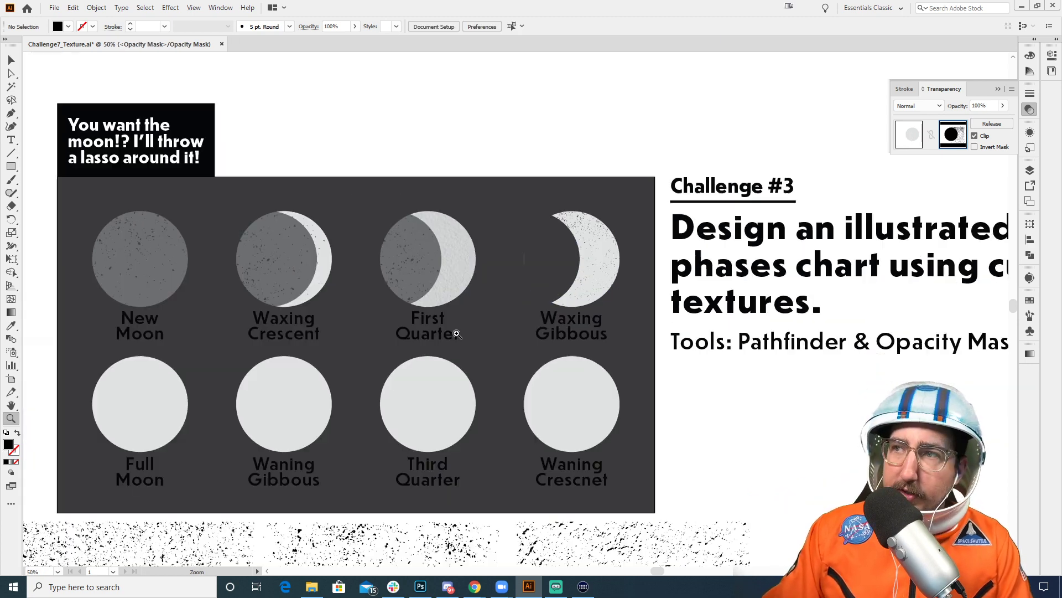
pyautogui.moveTo(457, 332); pyautogui.dragTo(574, 210)
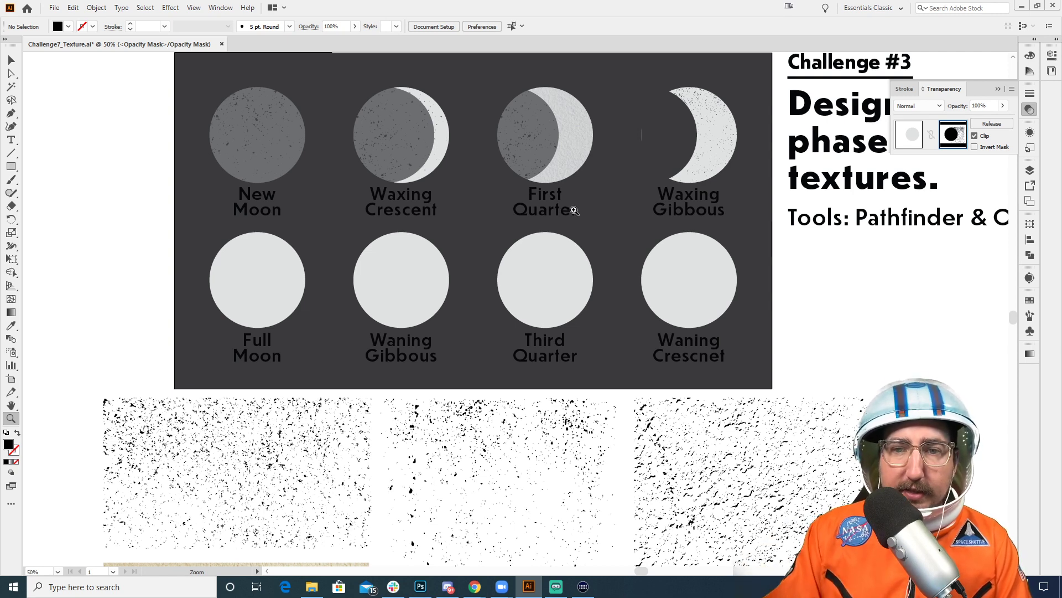
pyautogui.press('m')
pyautogui.moveTo(640, 67); pyautogui.dragTo(746, 150)
pyautogui.click(1031, 299)
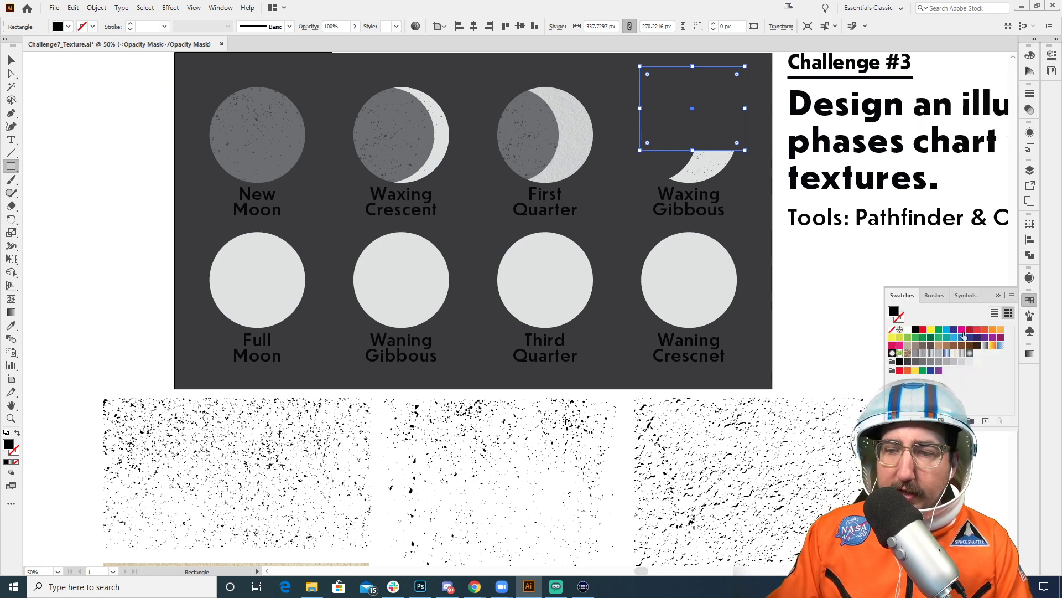
pyautogui.click(961, 330)
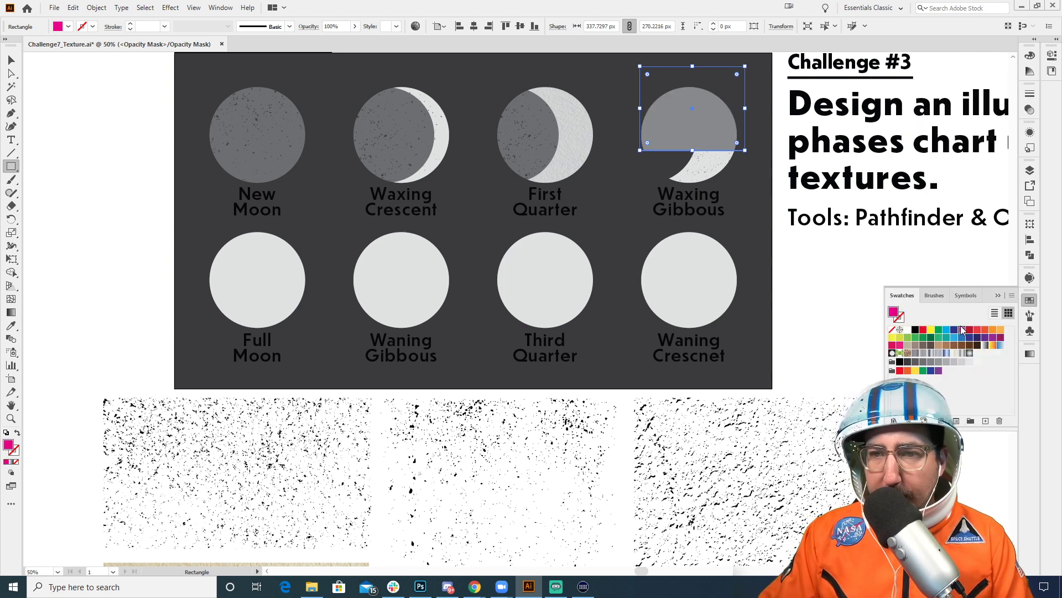
# Step: Change the opacity mask rectangle's fill to black, deselect it, and return to editing the regular artwork outside the Waxing Gibbous mask
pyautogui.click(915, 330)
pyautogui.click(1030, 109)
pyautogui.hotkey('ctrl', 'shift', 'a')
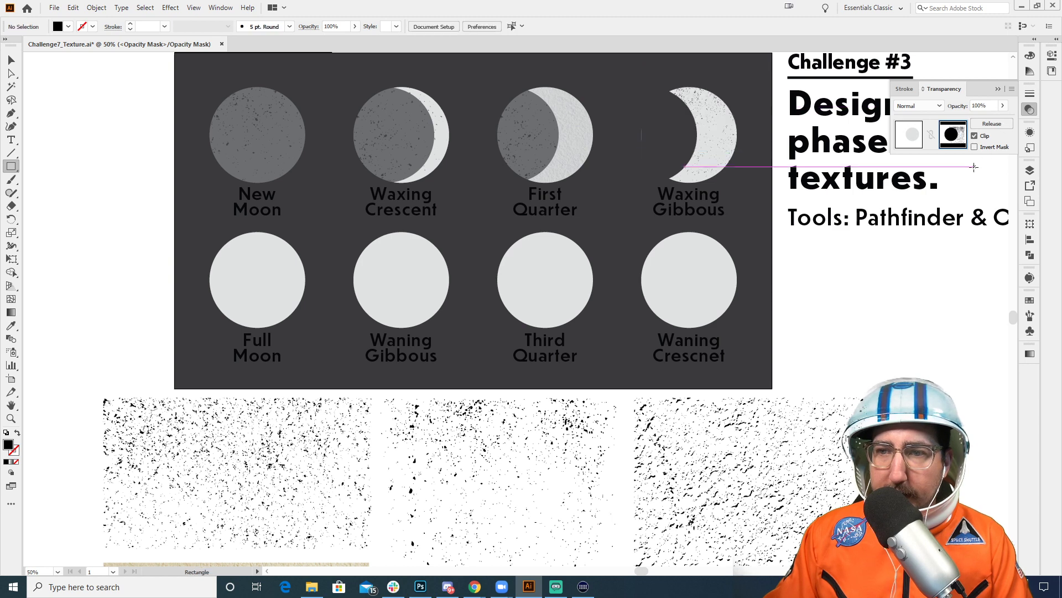
pyautogui.click(909, 134)
# Step: Add a magenta rectangle about 267 by 206 px behind the upper Waxing Gibbous crescent, stacked just above the dark background
pyautogui.moveTo(668, 82); pyautogui.dragTo(751, 144)
pyautogui.click(1030, 299)
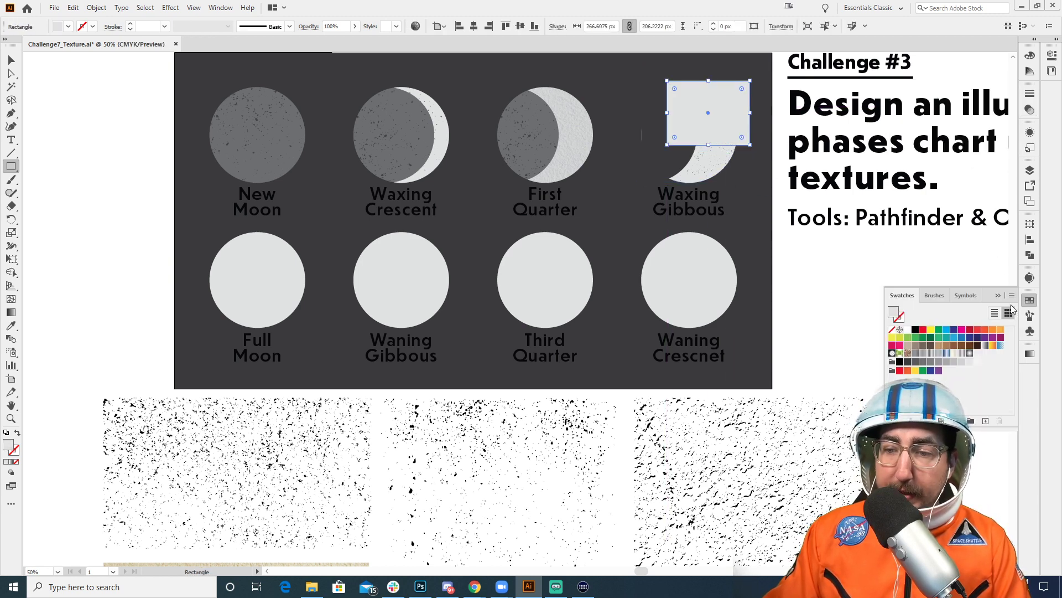
pyautogui.click(962, 330)
pyautogui.hotkey('ctrl', 'shift', '[')
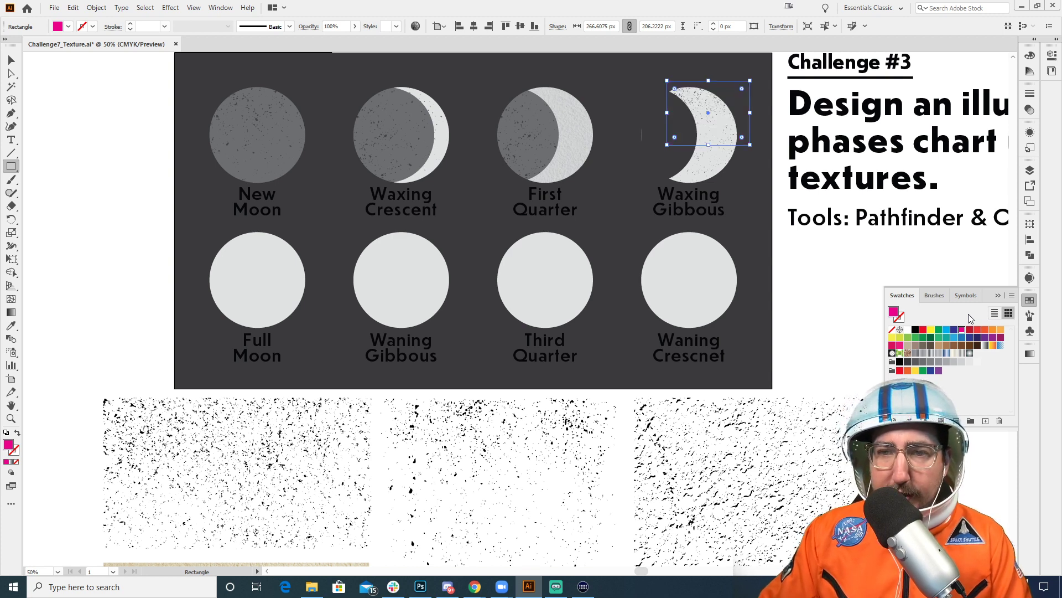
pyautogui.hotkey('ctrl', ']')
# Step: Examine the masked speckles of the Waxing Gibbous crescent up close against the magenta rectangle, and return to the whole chart with nothing selected
pyautogui.press('z')
pyautogui.click(676, 128)
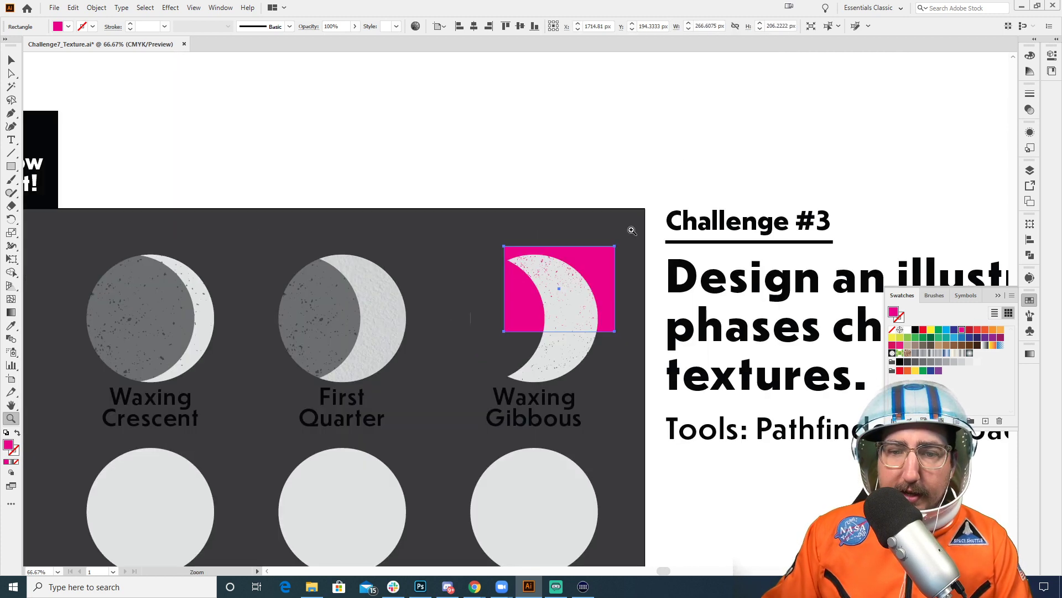
pyautogui.click(590, 273)
pyautogui.click(464, 312)
pyautogui.click(465, 312)
pyautogui.click(557, 339)
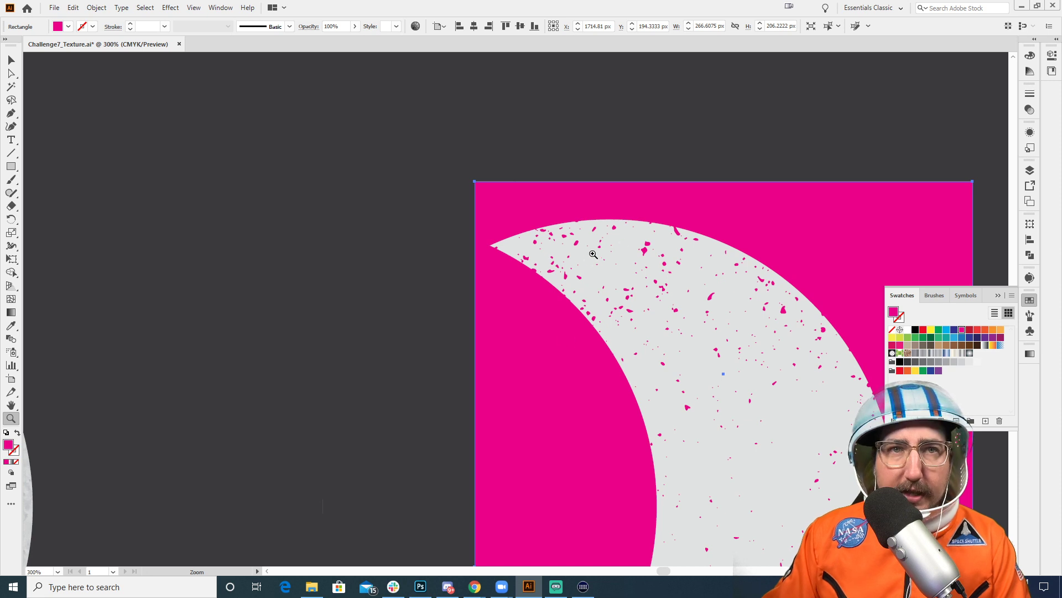
pyautogui.keyDown('alt'); pyautogui.click(445, 264); pyautogui.keyUp('alt')
pyautogui.keyDown('alt'); pyautogui.click(479, 271); pyautogui.keyUp('alt')
pyautogui.keyDown('alt'); pyautogui.click(486, 291); pyautogui.keyUp('alt')
pyautogui.keyDown('alt'); pyautogui.click(492, 314); pyautogui.keyUp('alt')
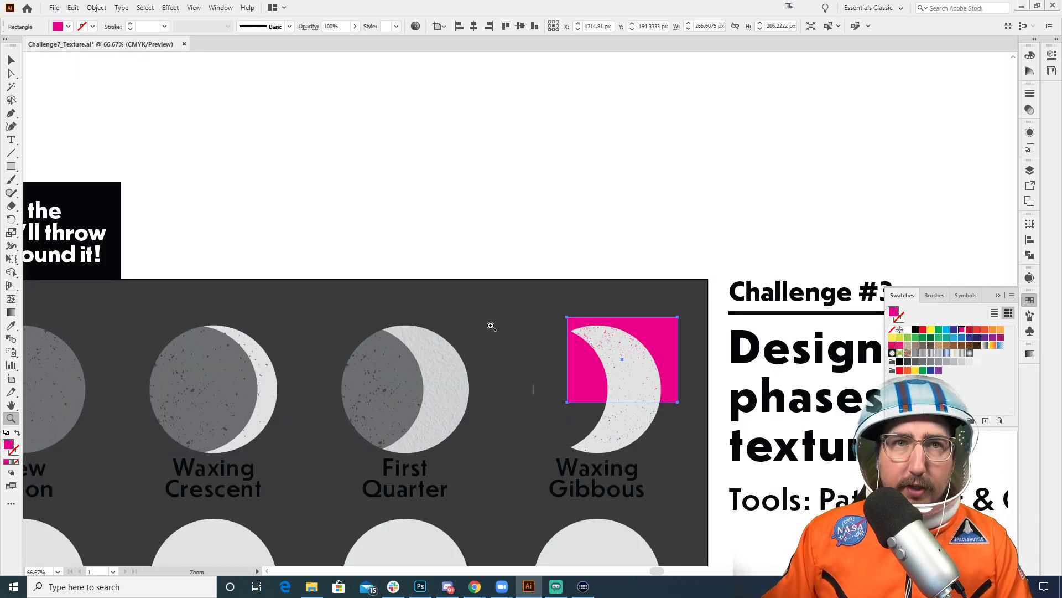
pyautogui.moveTo(489, 325); pyautogui.dragTo(615, 121)
pyautogui.keyDown('alt'); pyautogui.click(542, 235); pyautogui.keyUp('alt')
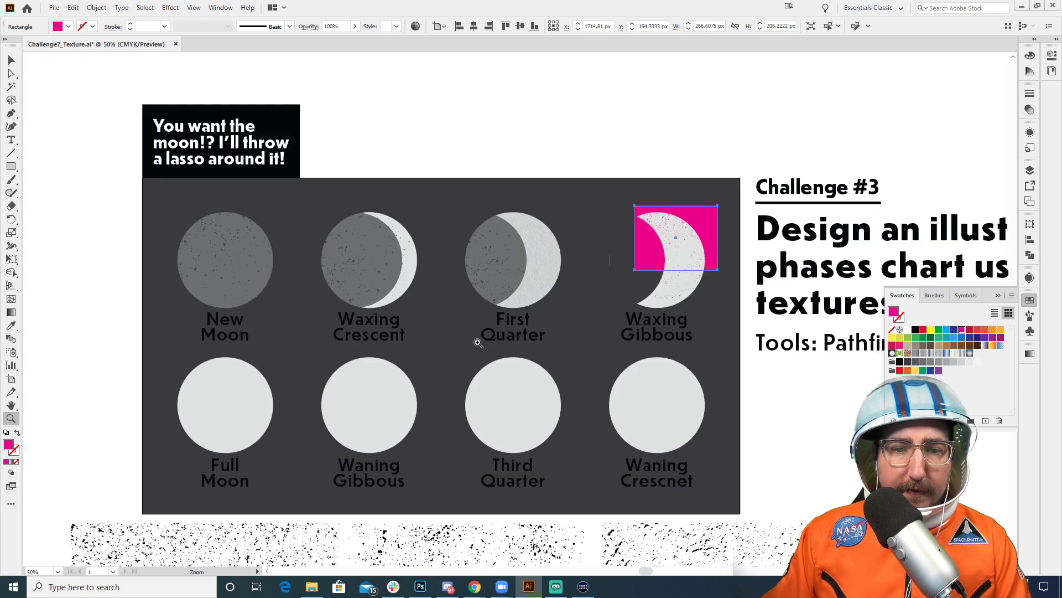
pyautogui.moveTo(478, 342); pyautogui.dragTo(503, 230)
pyautogui.press('v')
pyautogui.click(805, 346)
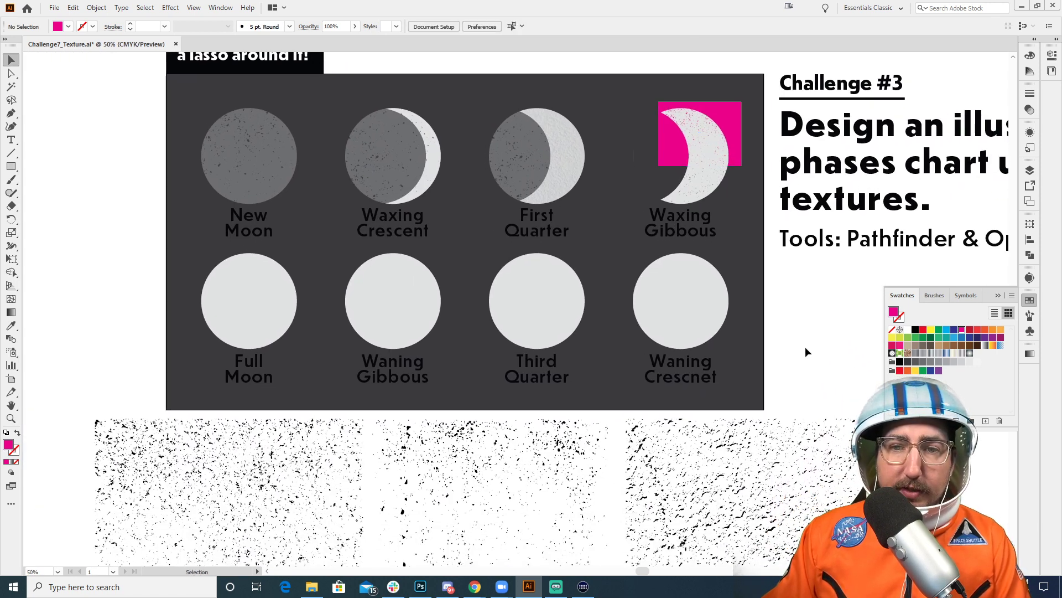